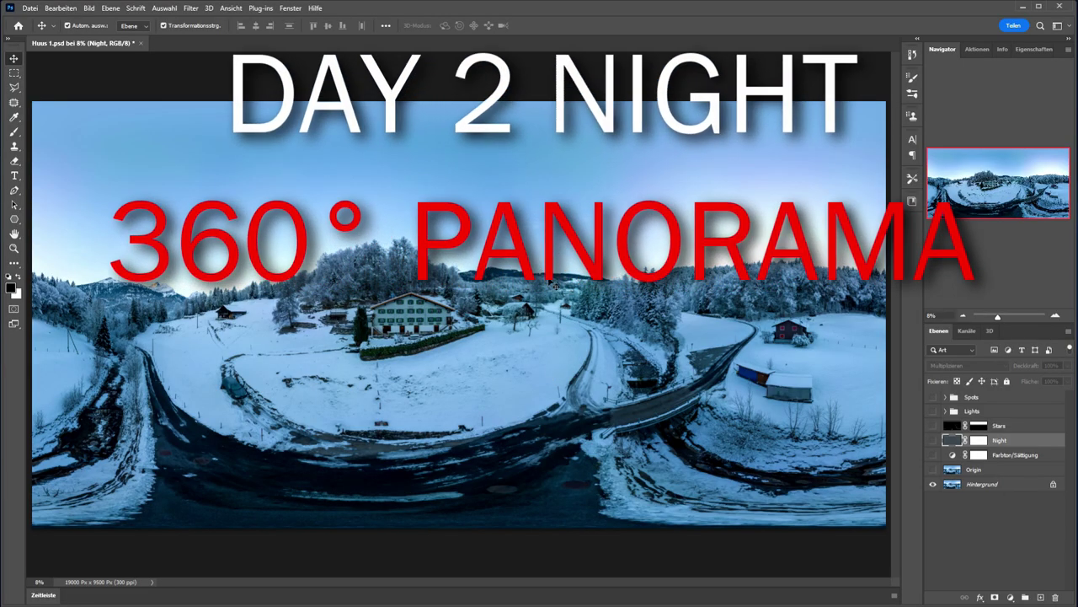
Make every layer visible: Origin, hue/saturation, Night, Stars, Lights and Spots
left_click(933, 470)
left_click(933, 455)
left_click_drag(933, 441, 933, 396)
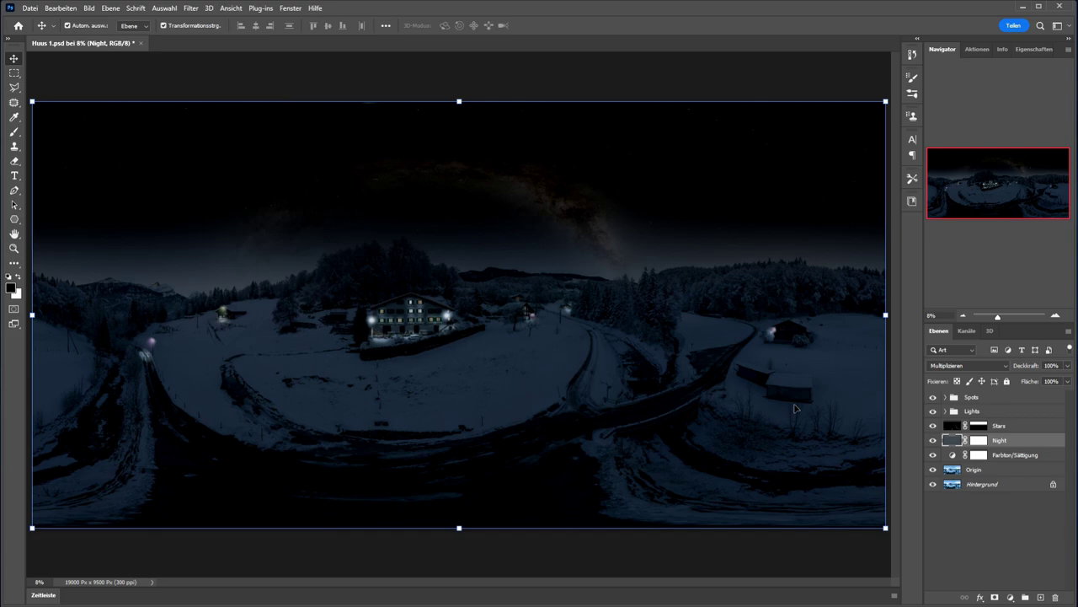
Toggle Spots, Lights and Stars off and on to compare, then zoom in on the lit house
left_click(932, 397)
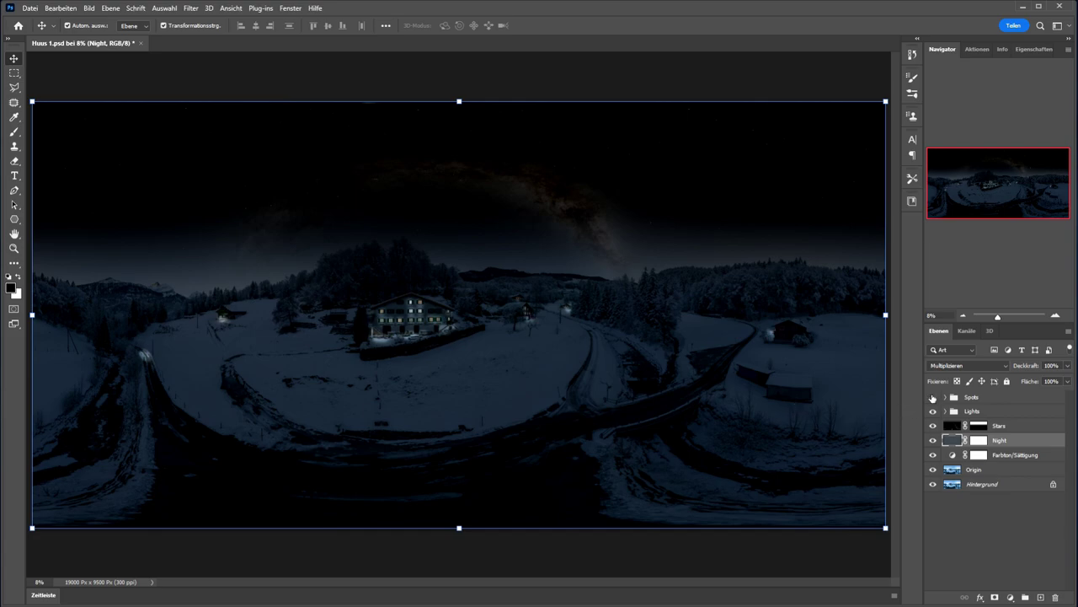
left_click(932, 396)
left_click(933, 412)
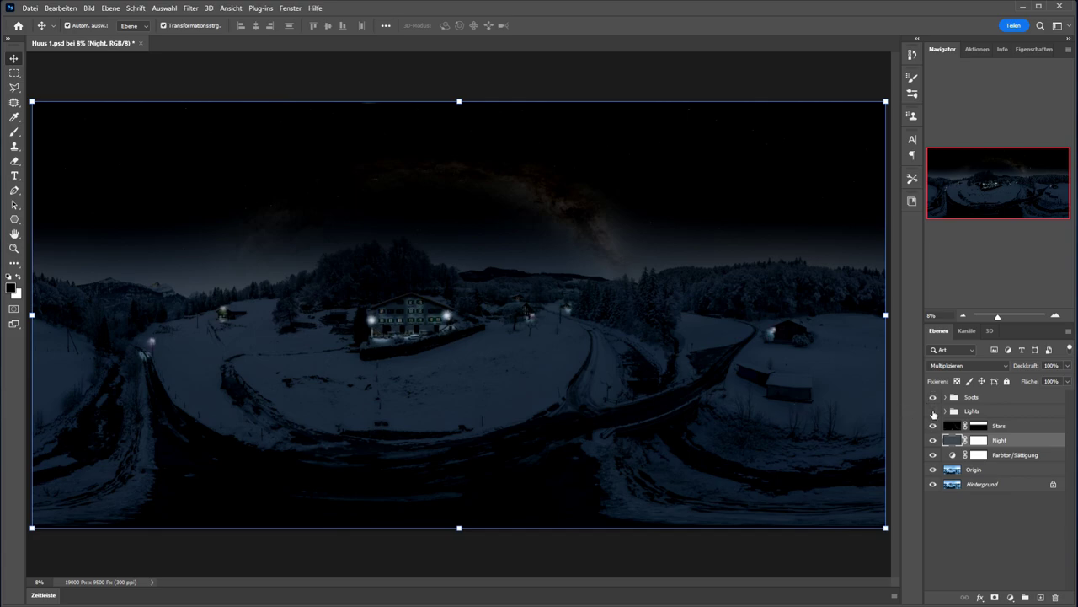
left_click(932, 412)
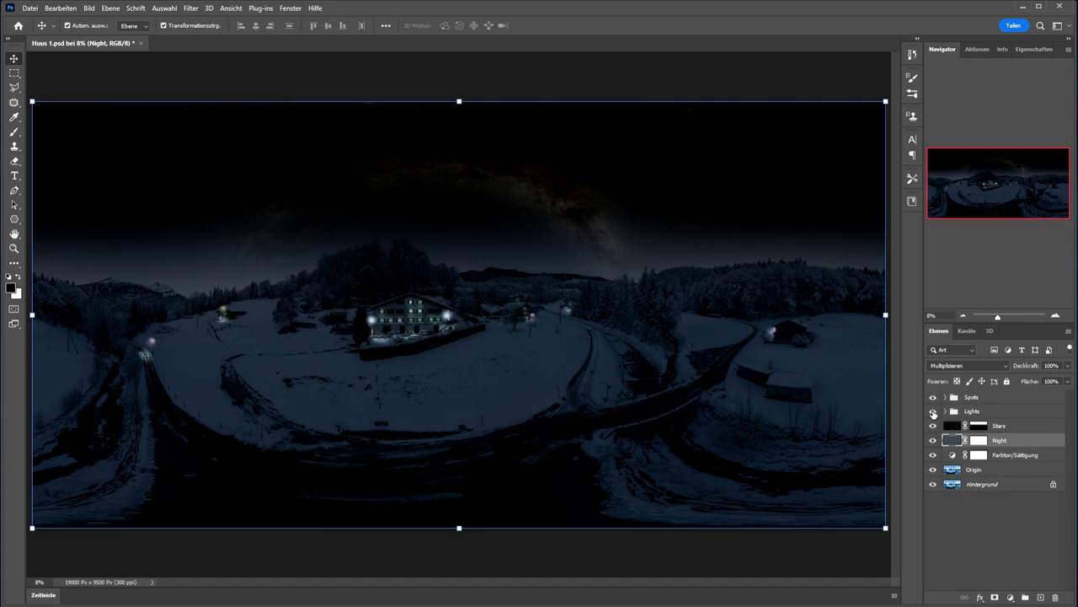
left_click(933, 425)
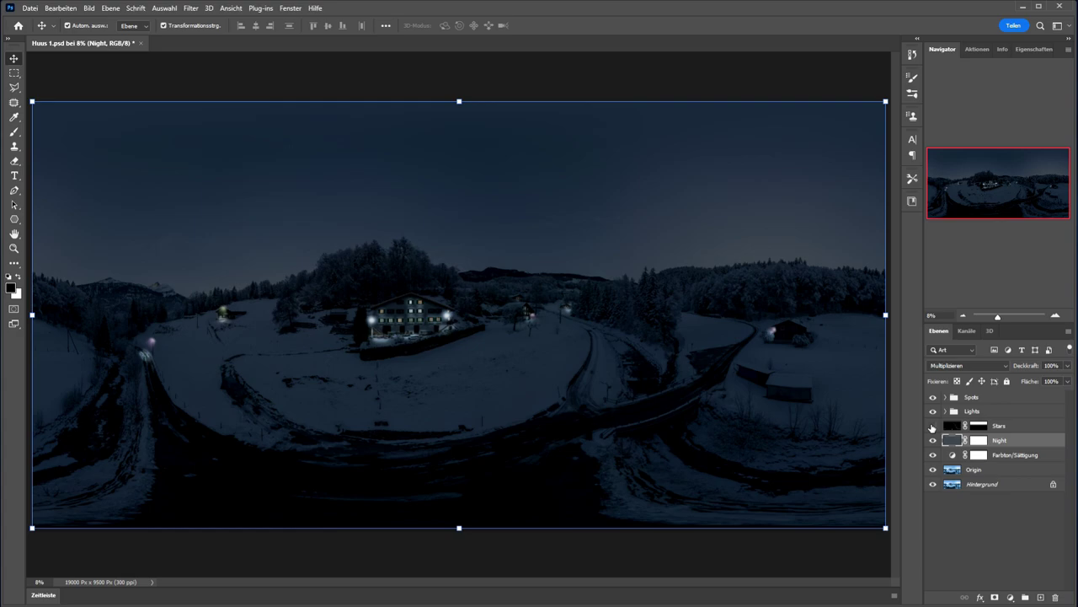
left_click(931, 426)
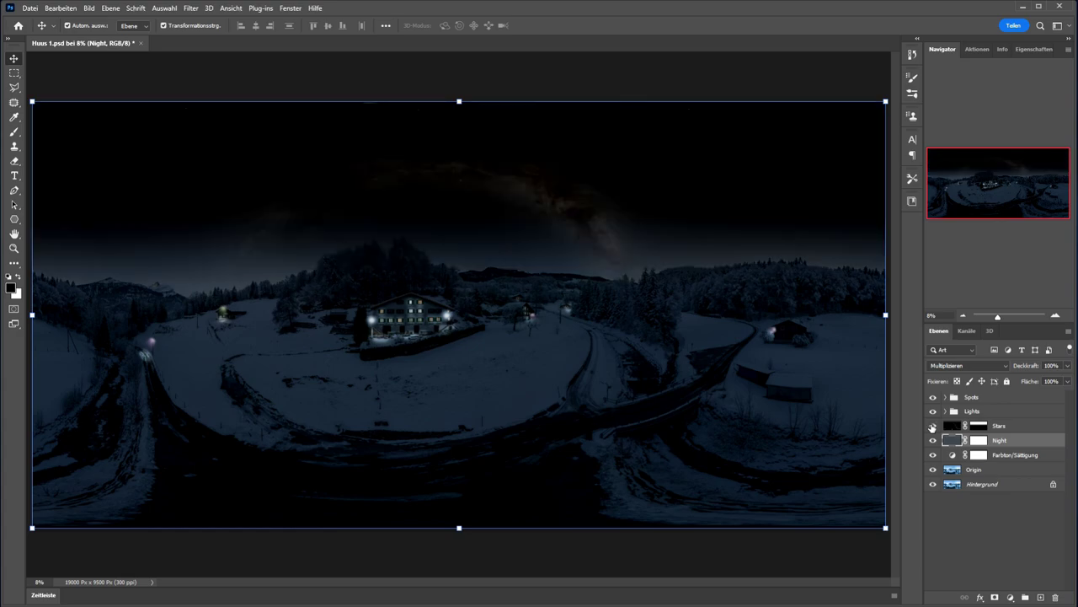
key("ctrl+plus")
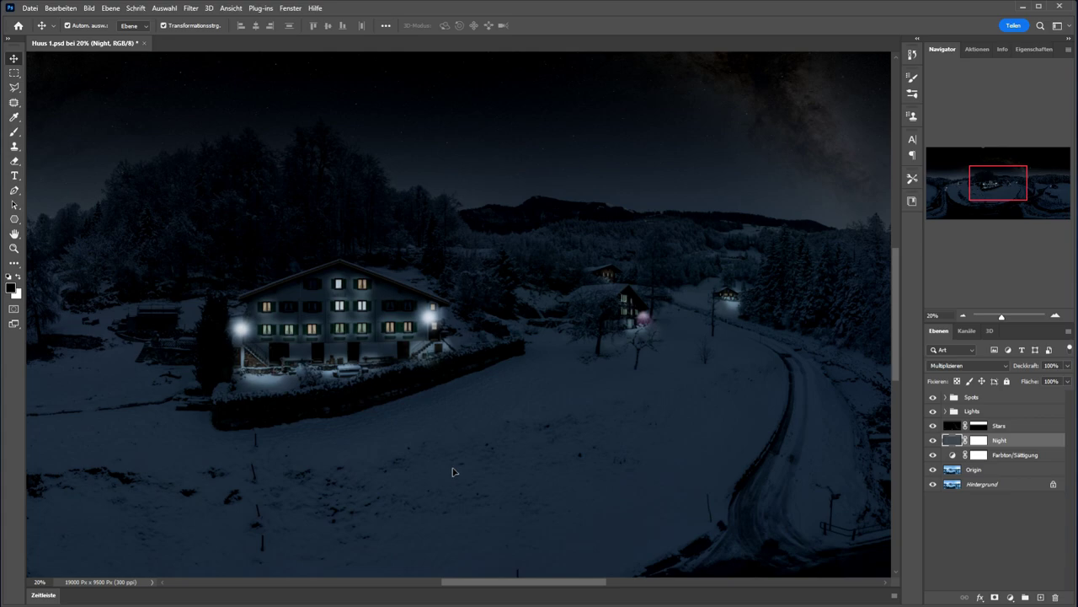
key("alt+Tab")
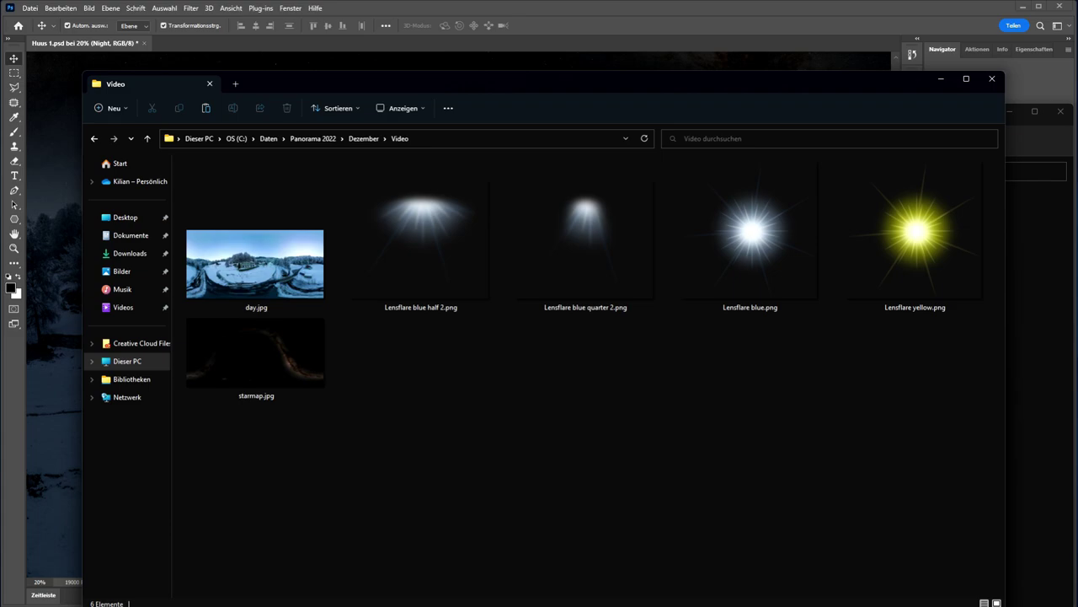
key("Tab")
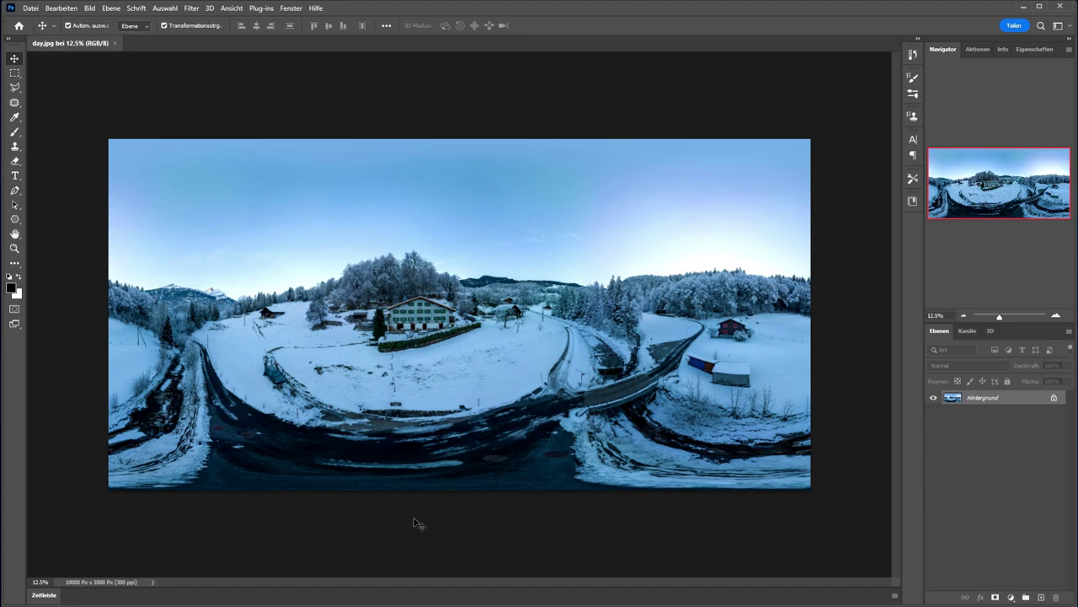
Duplicate the Hintergrund layer as 'Hintergrund Kopie' and view the image at 50% zoom
right_click(1010, 400)
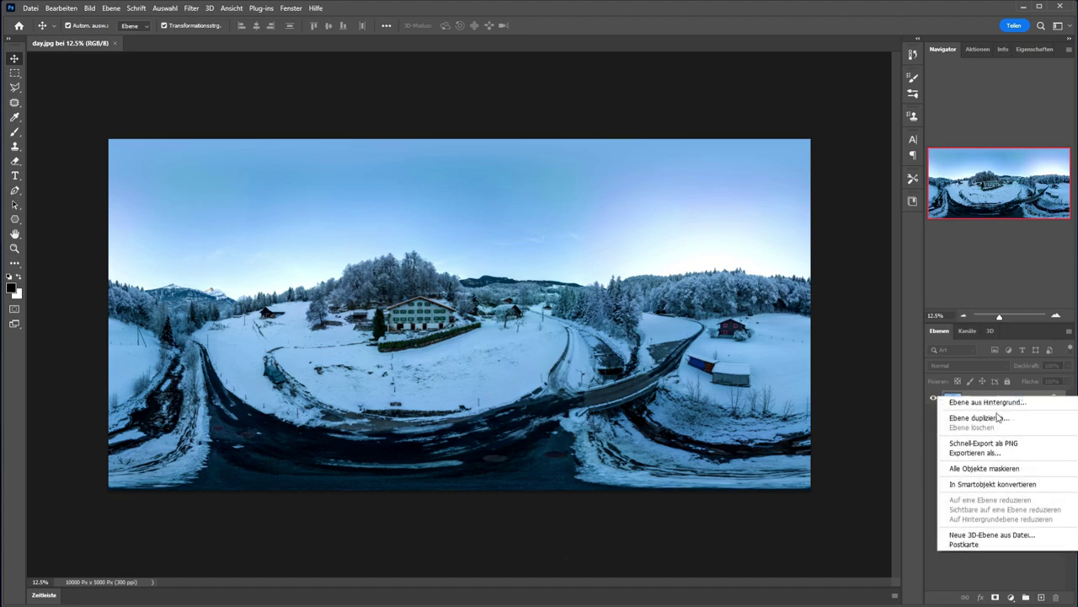
left_click(993, 420)
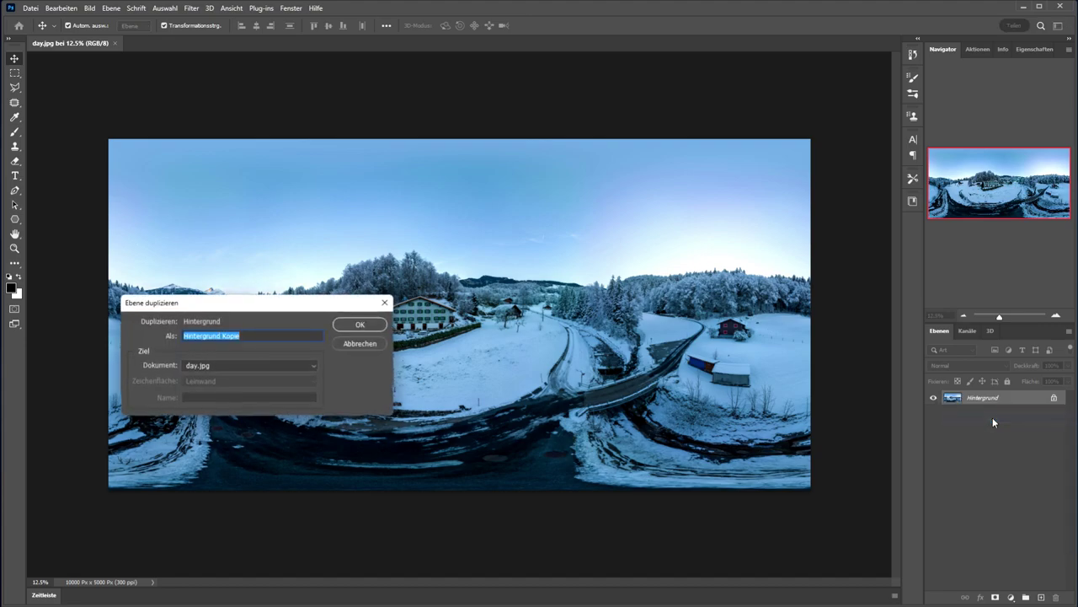
left_click(345, 325)
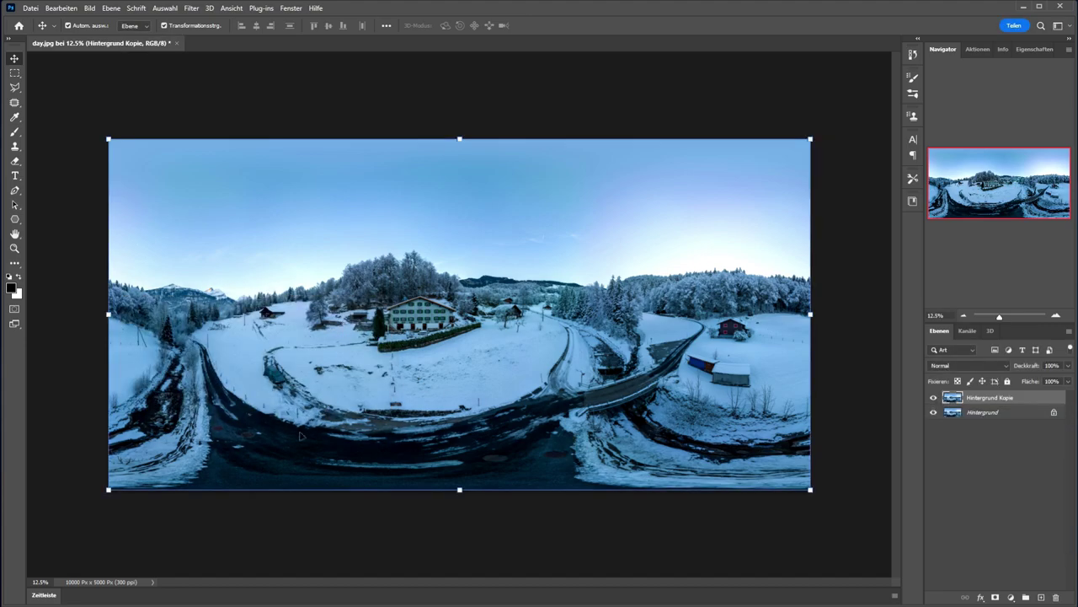
left_click(39, 582)
type("50")
key("Return")
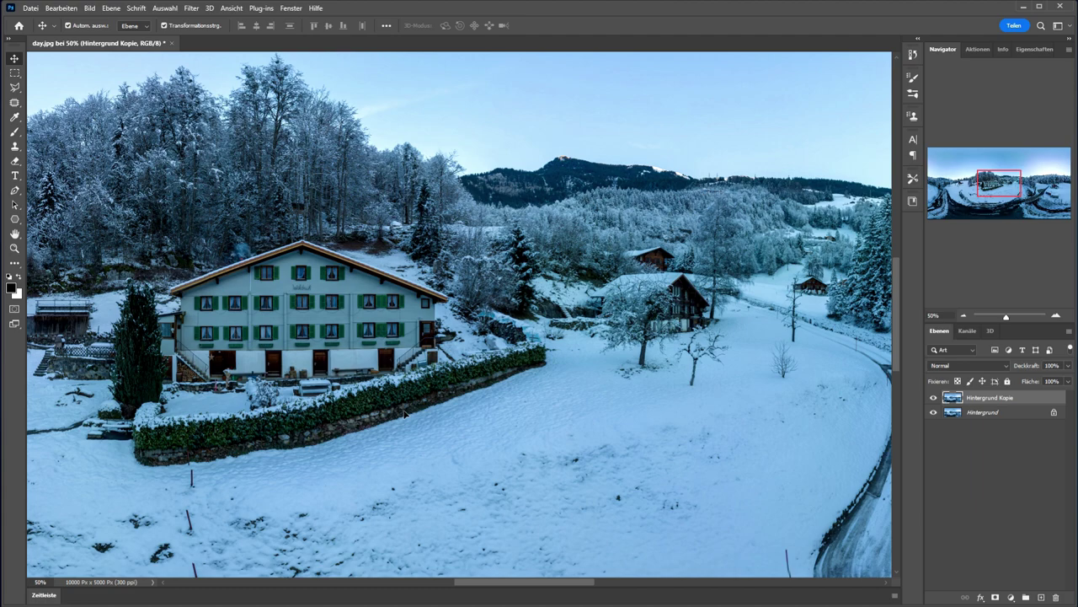
Add a Farbton/Sättigung adjustment layer with saturation set to -38
left_click(1007, 595)
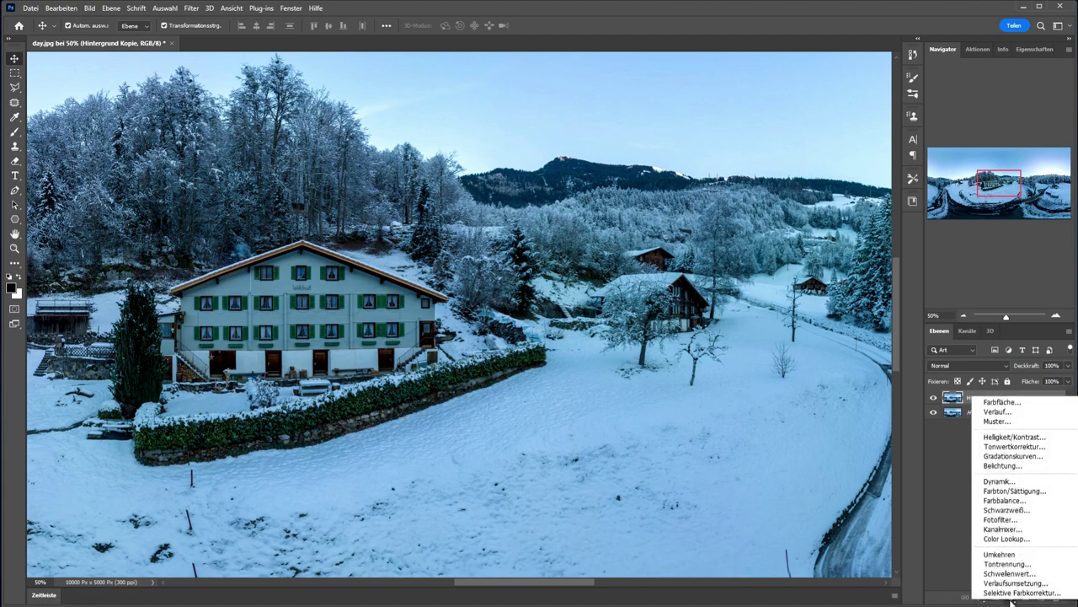
left_click(1008, 491)
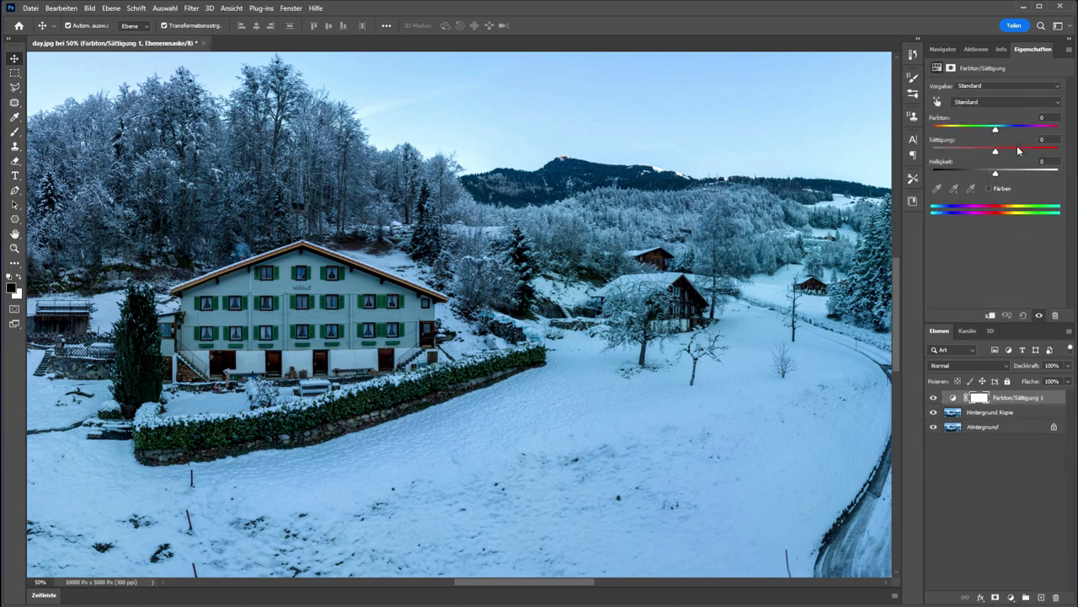
left_click_drag(995, 151, 975, 150)
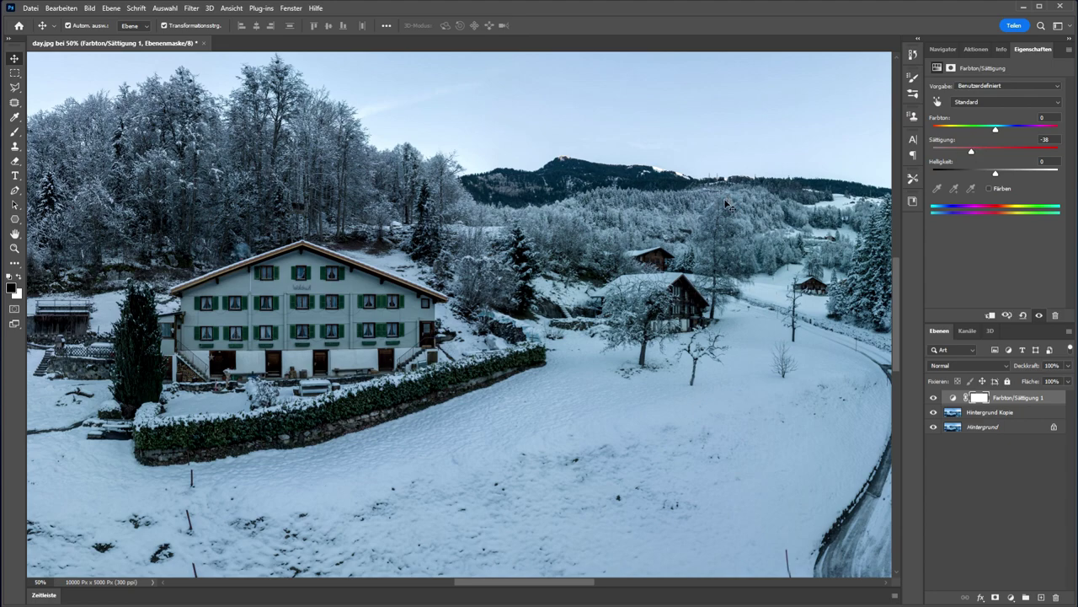
key("ctrl+minus")
key("ctrl+minus")
key("ctrl+minus")
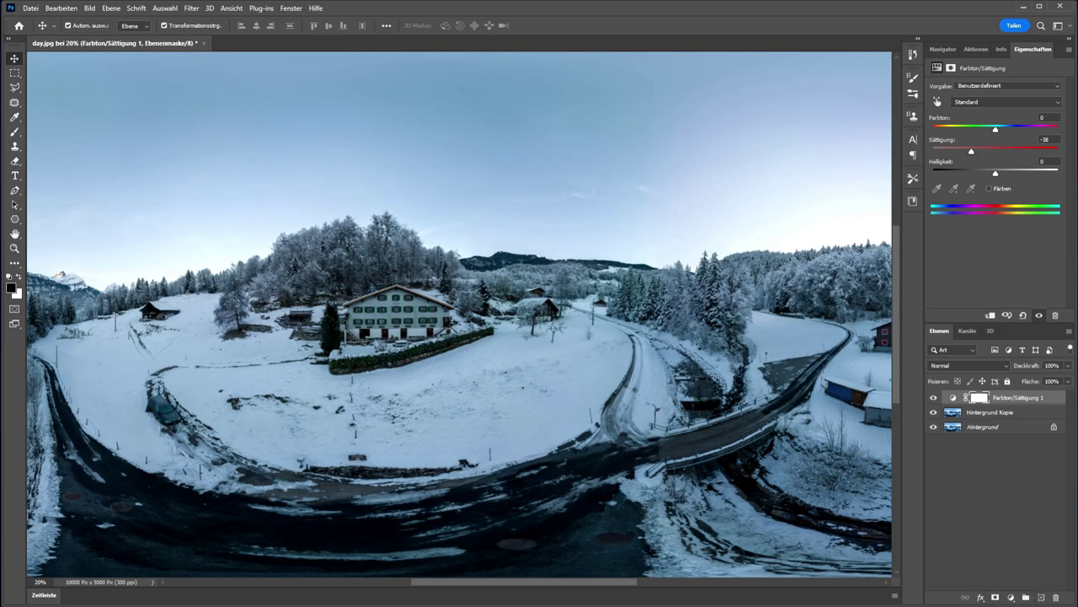
Add an empty layer and drag starmap.jpg from Explorer into Photoshop
left_click(1042, 598)
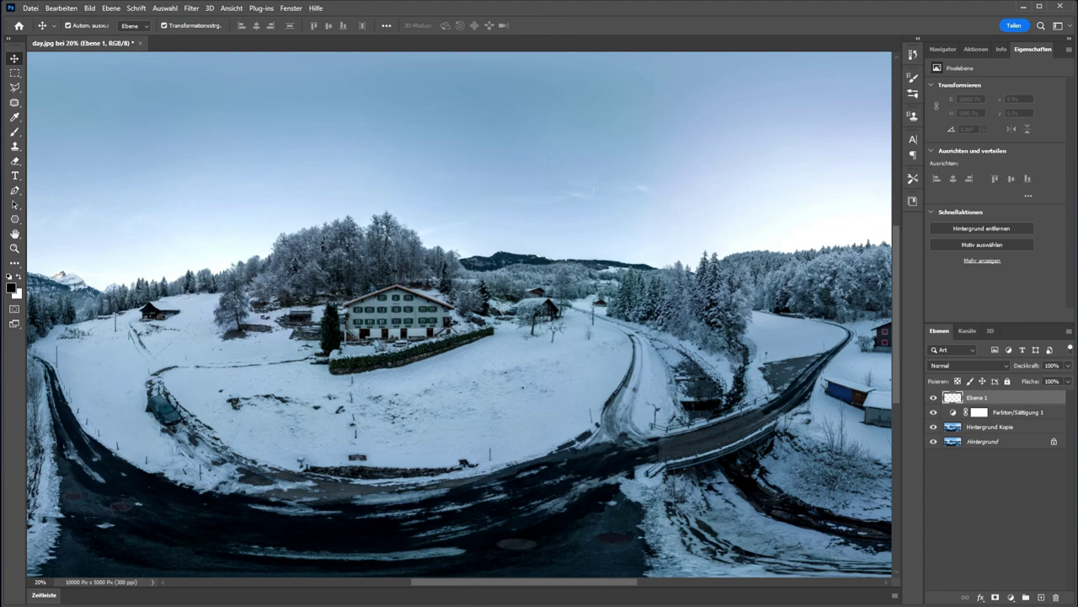
left_click(451, 578)
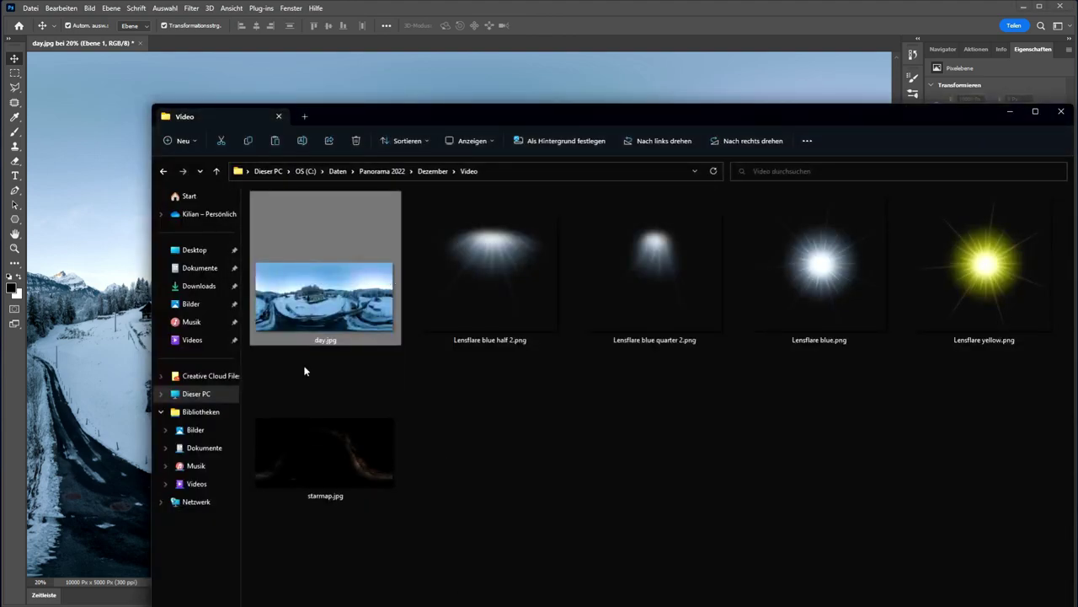
left_click_drag(312, 447, 1003, 92)
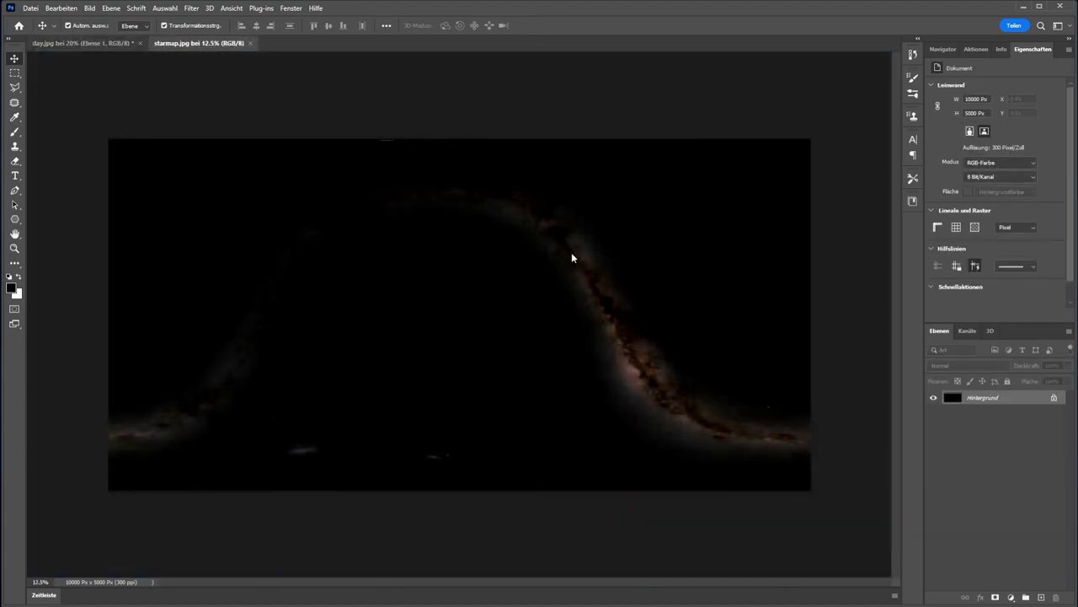
Copy the star map into day.jpg at 8% zoom, align it to X/Y 0 px, and add a layer mask
left_click_drag(952, 396, 350, 272)
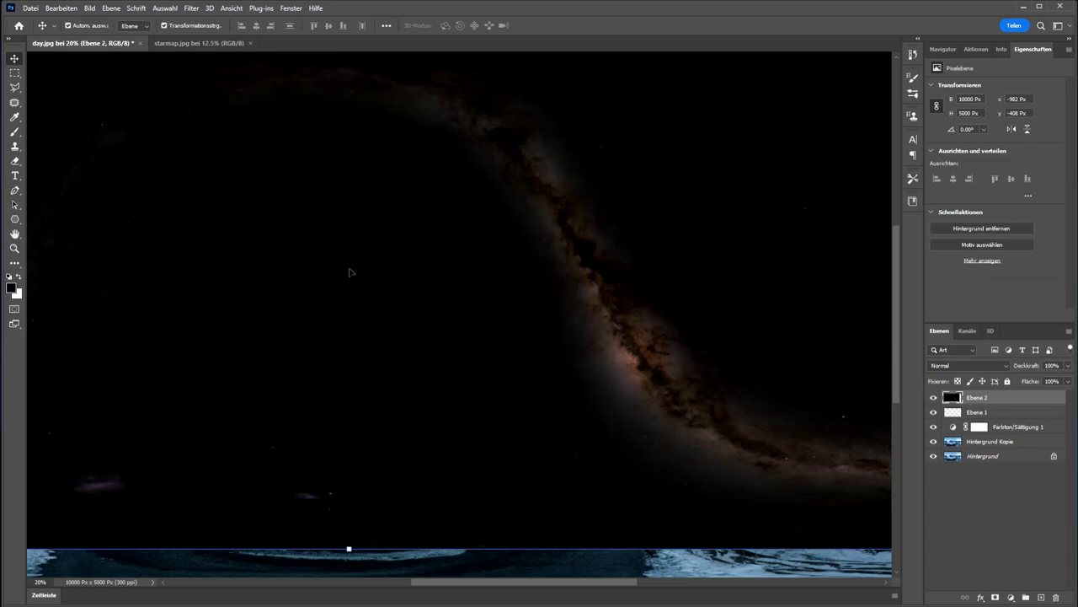
left_click(40, 582)
type("8")
key("Return")
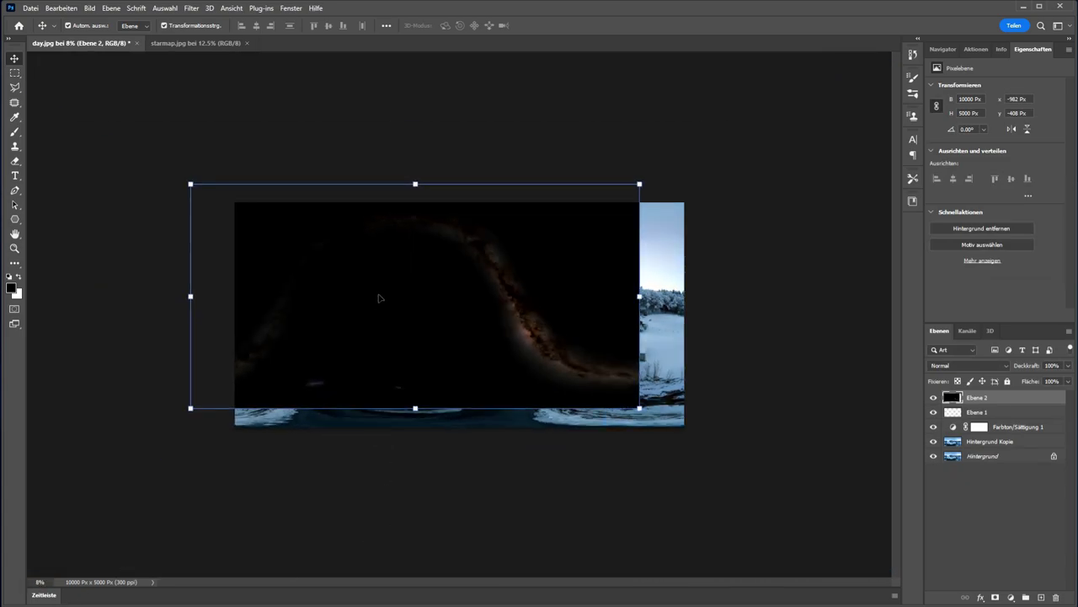
left_click_drag(382, 296, 426, 312)
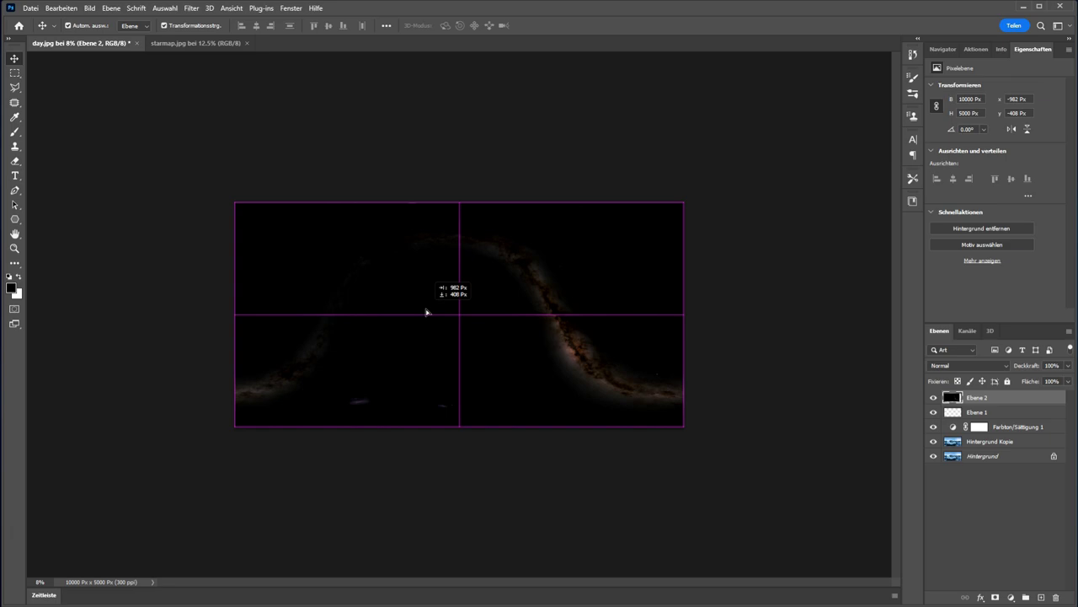
left_click_drag(427, 312, 426, 313)
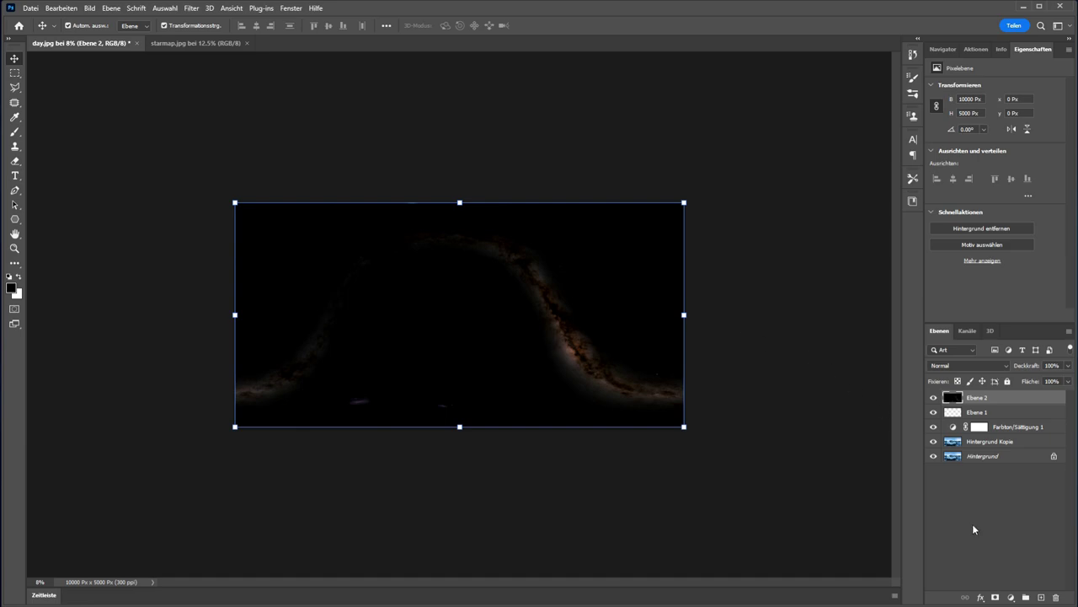
left_click(995, 597)
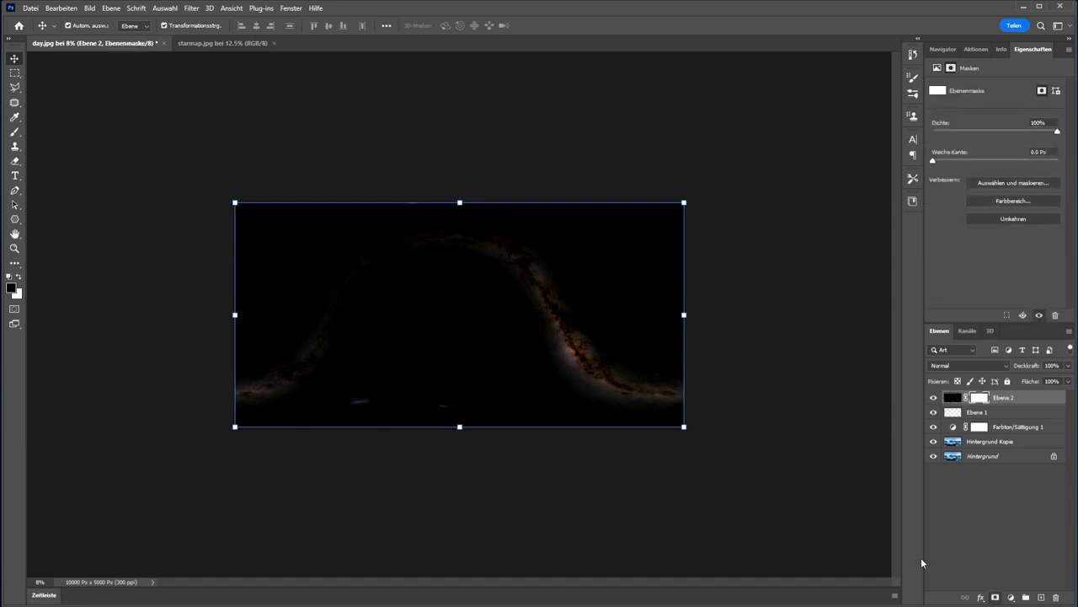
Draw an upward vertical gradient on Ebene 2's mask to soften the sky transition, then view at 50%
left_click(14, 117)
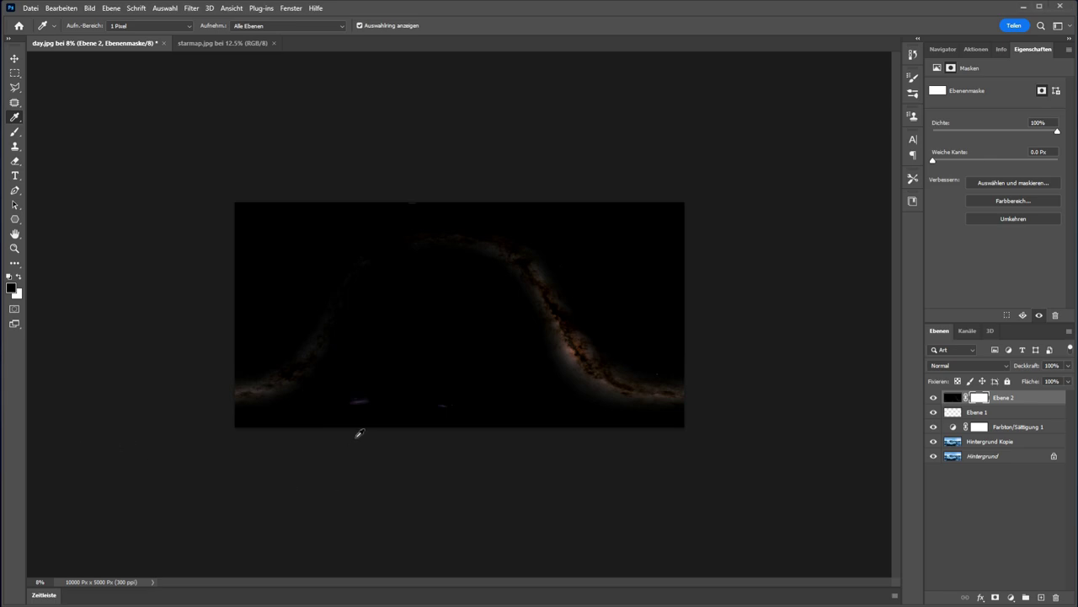
right_click(19, 123)
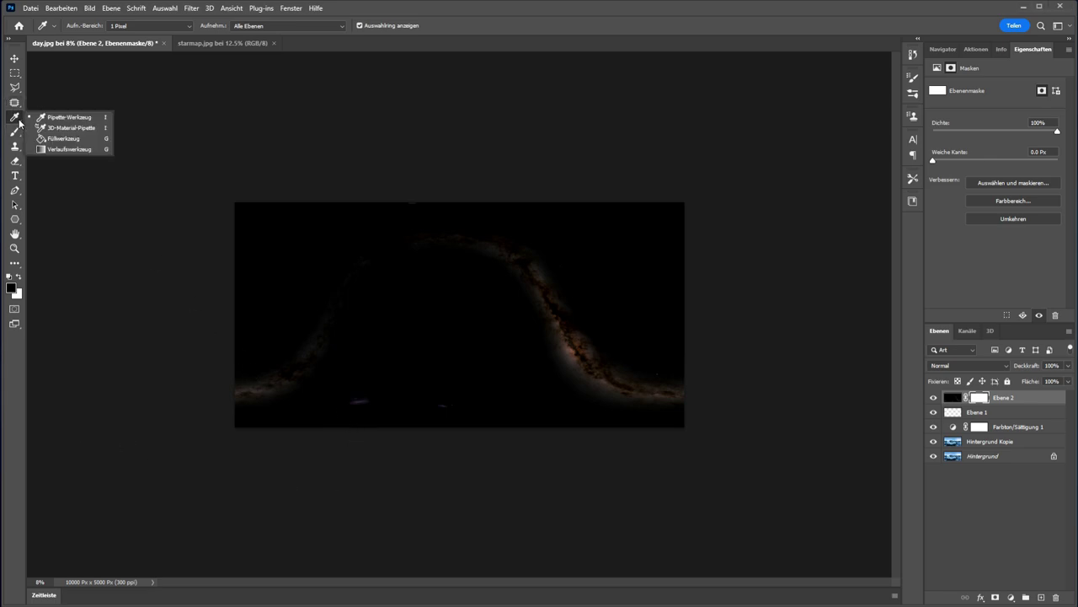
left_click(71, 150)
left_click_drag(445, 343, 446, 279)
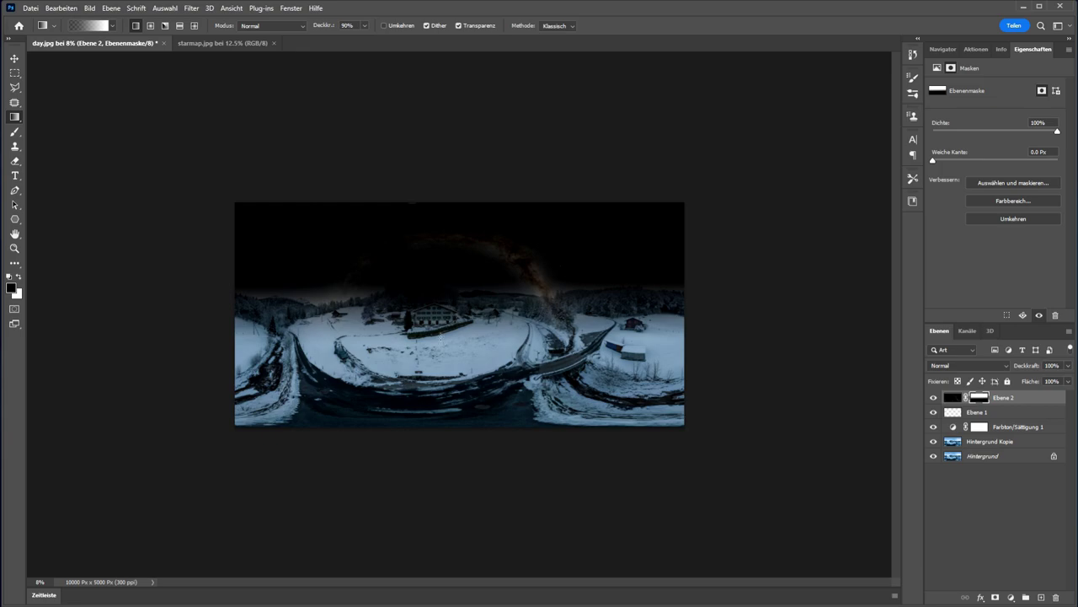
left_click_drag(440, 337, 441, 221)
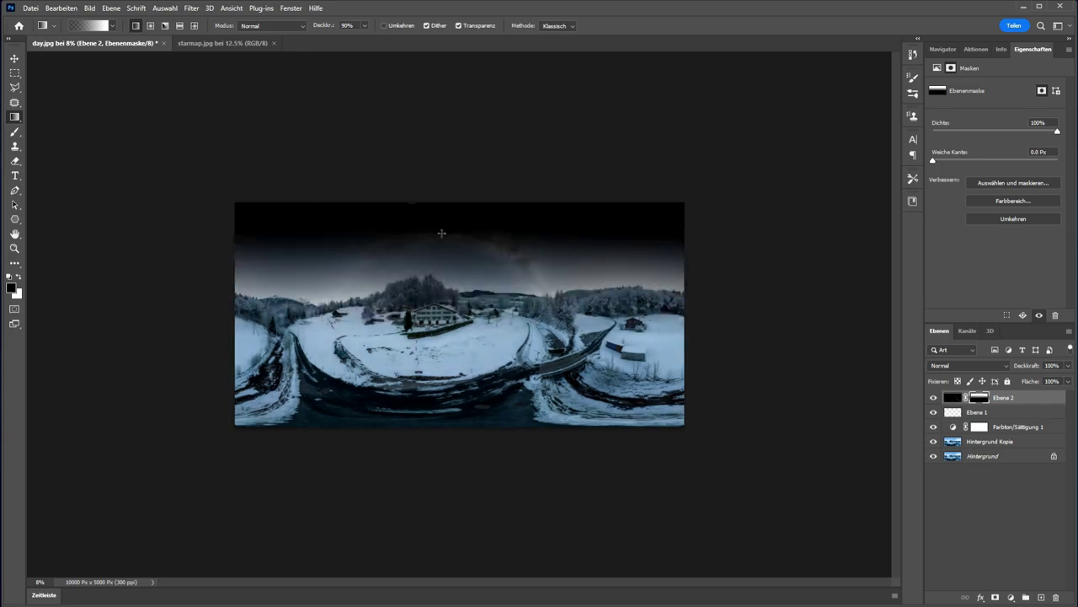
left_click(40, 581)
type("50")
key("Return")
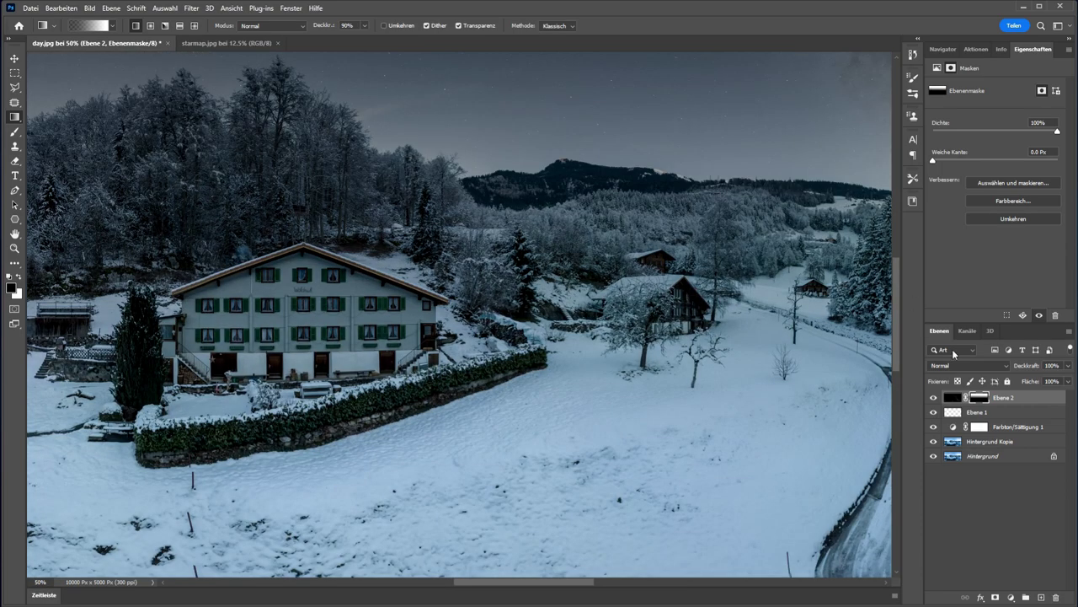
Pan to the night sky via the Navigator and sample a dark grey from Ebene 2's pixels
left_click(943, 49)
left_click_drag(995, 195, 973, 178)
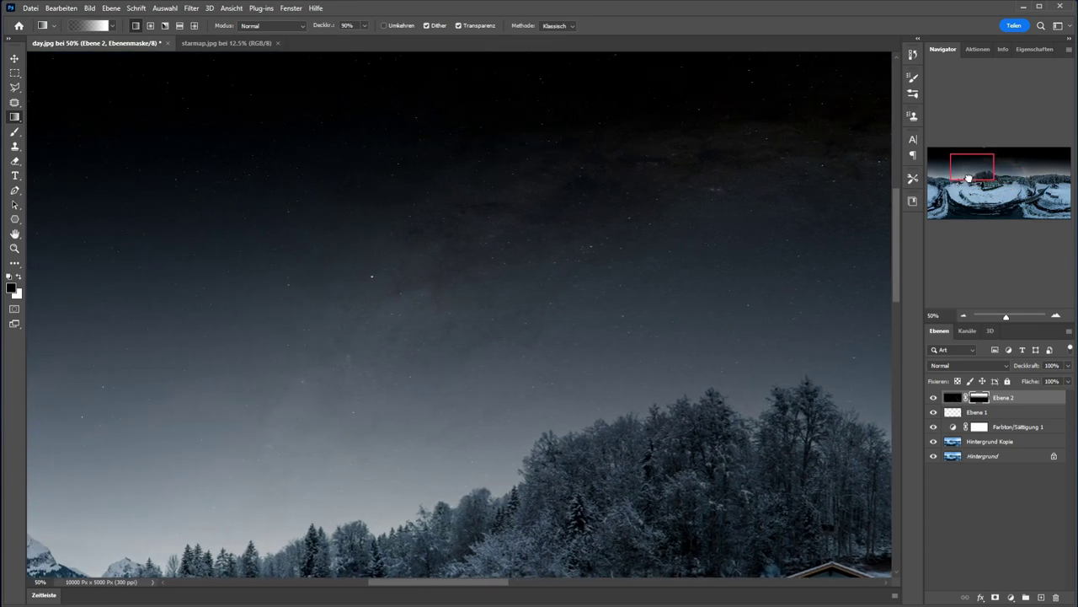
left_click_drag(969, 179, 965, 176)
key("i")
key("x")
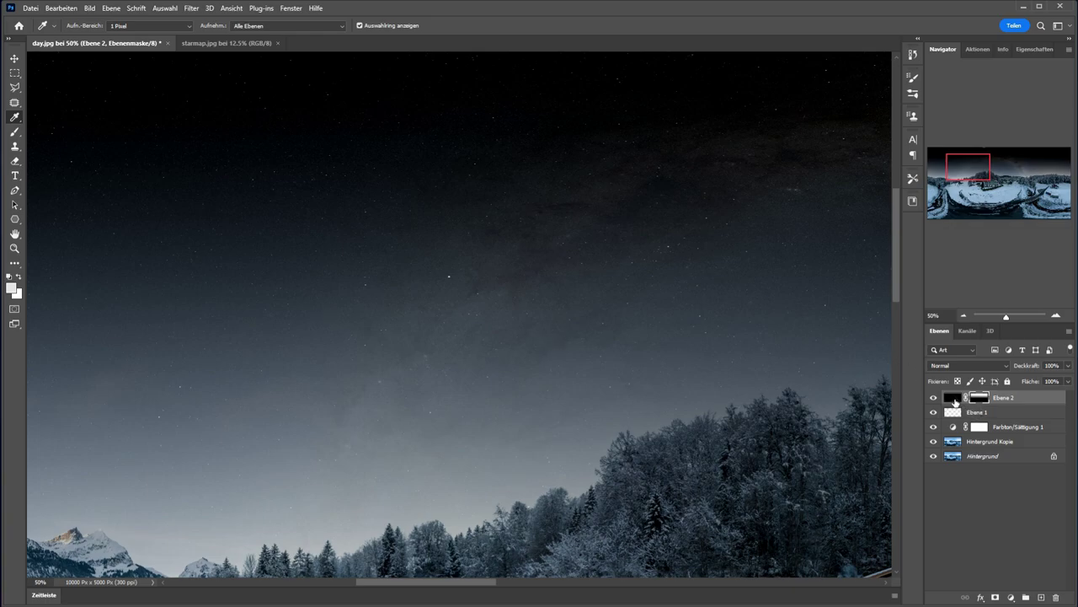
left_click(953, 400)
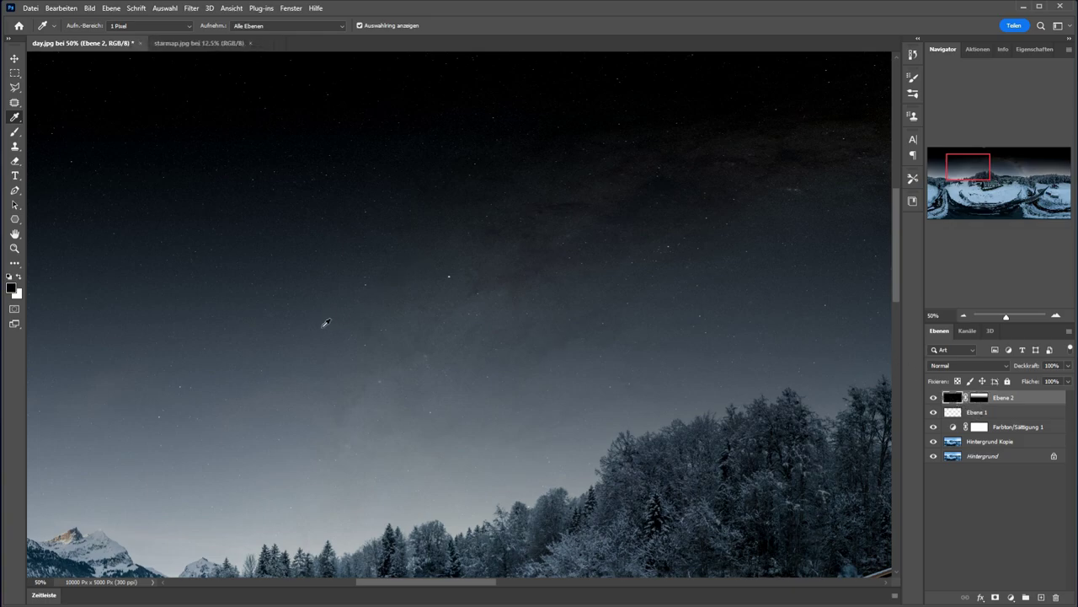
left_click(319, 272)
left_click(306, 312)
left_click(304, 323)
left_click(957, 413)
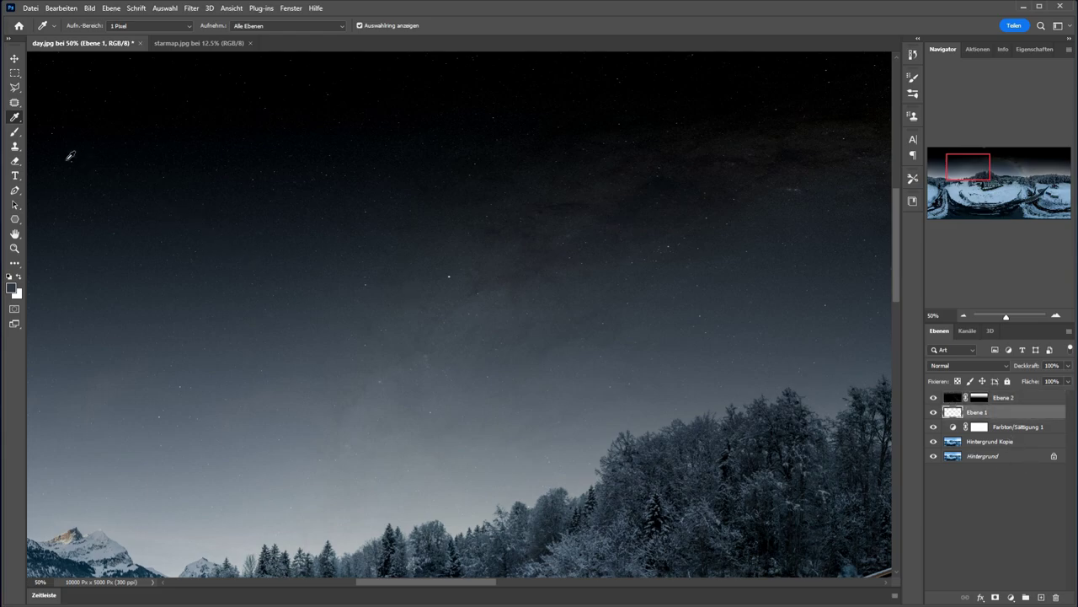
Paint Bucket-fill Ebene 1 with the sampled dark tone and set its blend mode to Multiplizieren
right_click(16, 118)
left_click(68, 138)
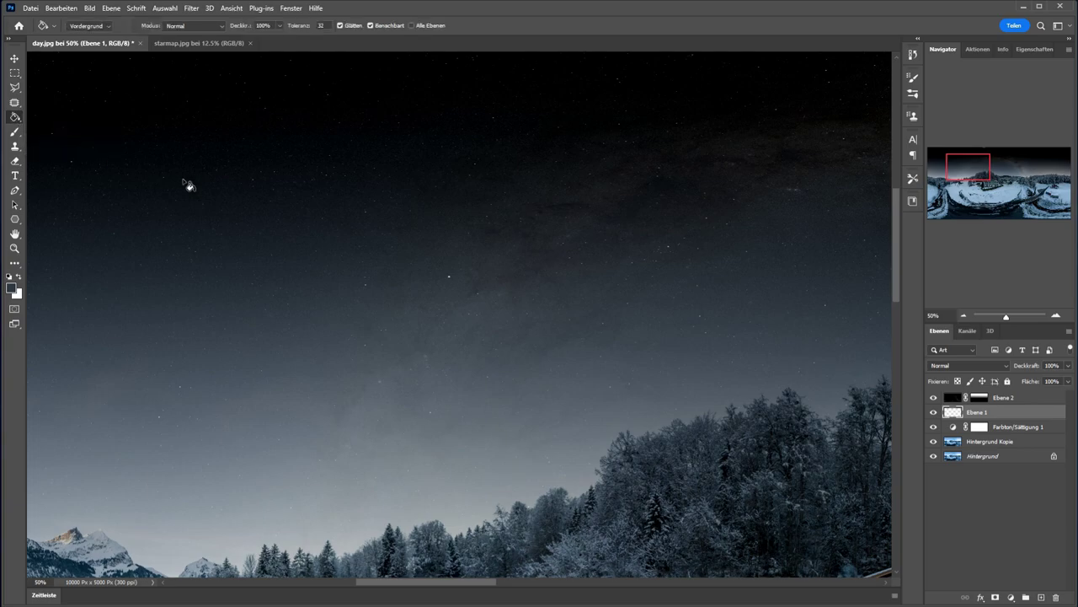
left_click(183, 181)
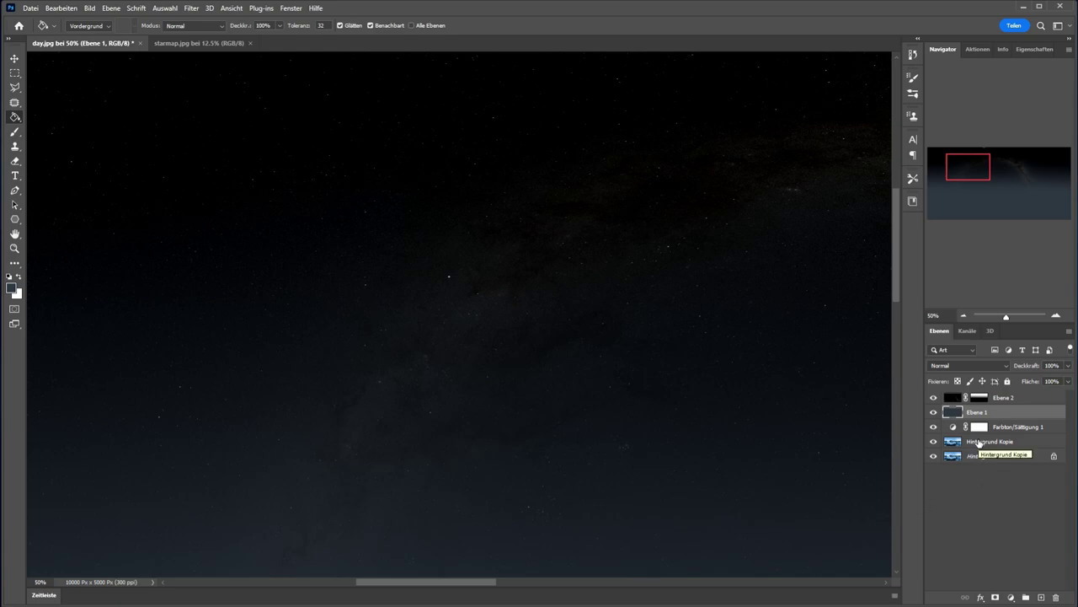
key("ctrl+minus")
key("ctrl+minus")
key("ctrl+minus")
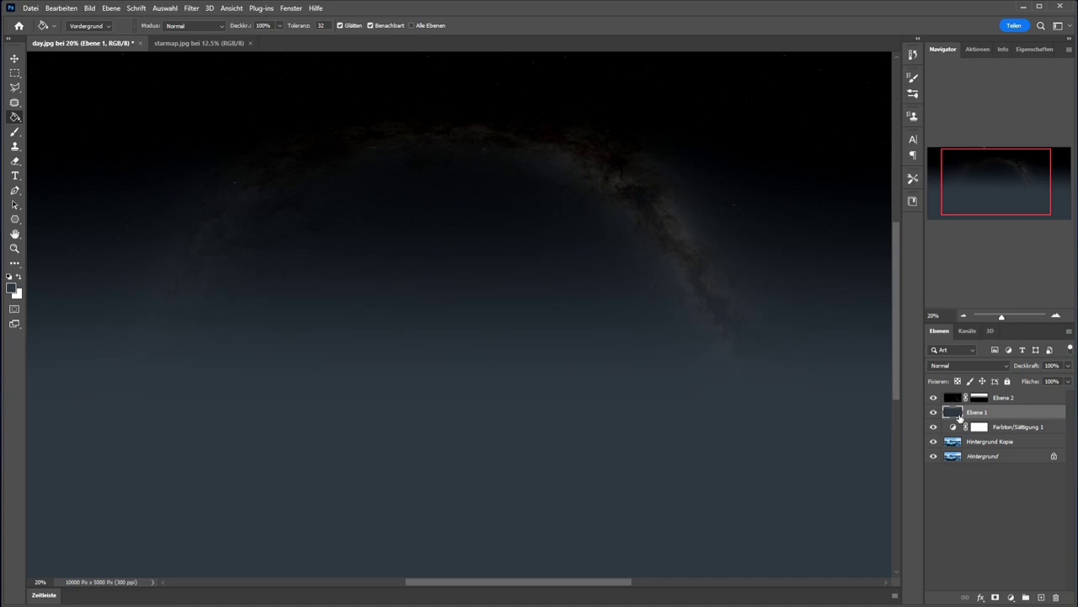
left_click(1003, 368)
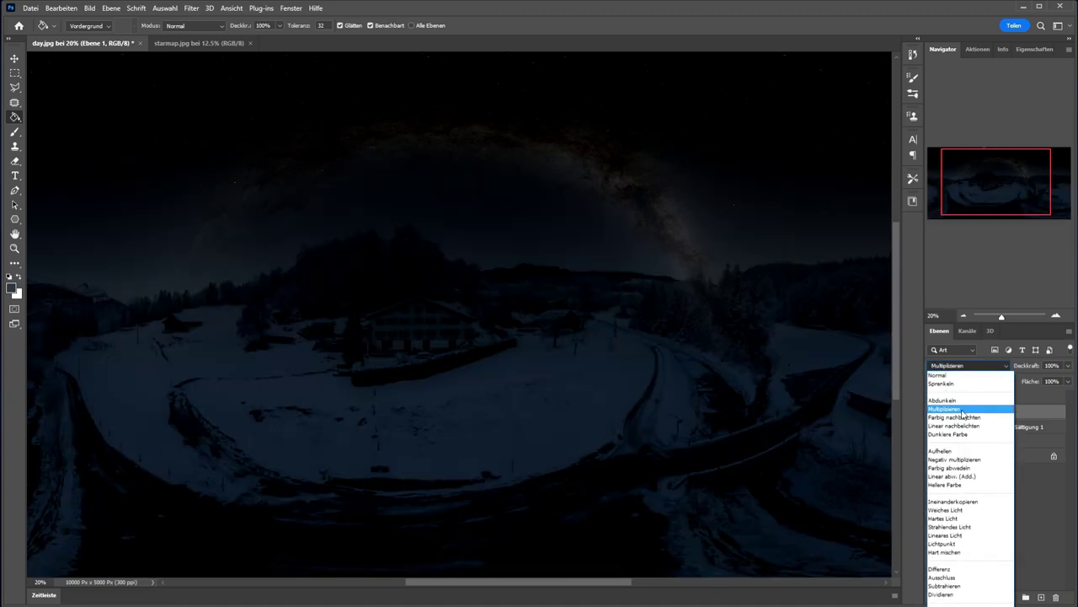
left_click(968, 406)
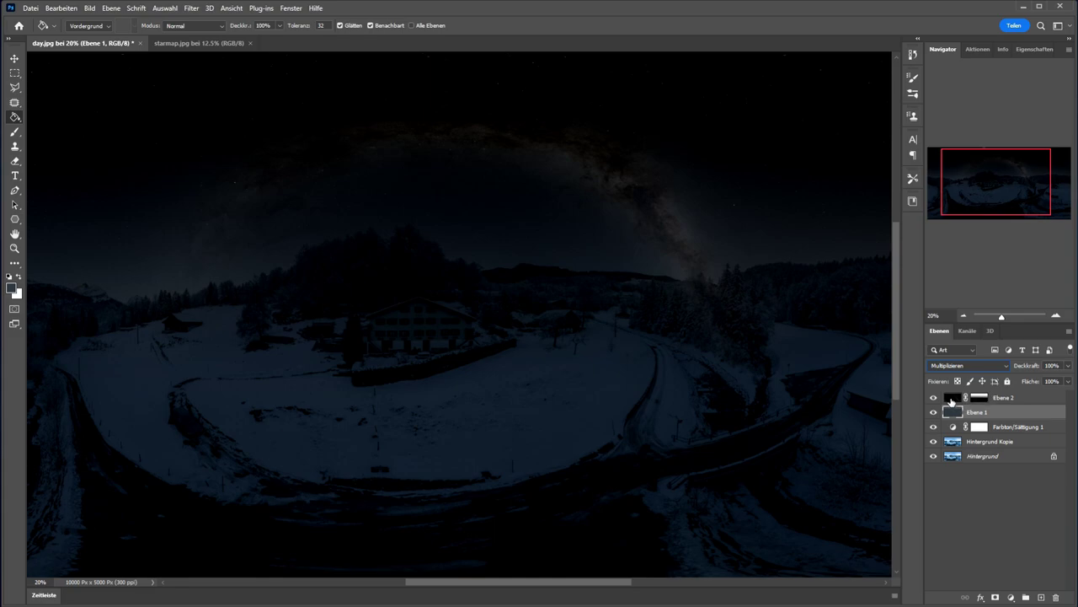
Resample the sky colour with Ebene 1 hidden, then refill Ebene 1 with the new tone
left_click(957, 399)
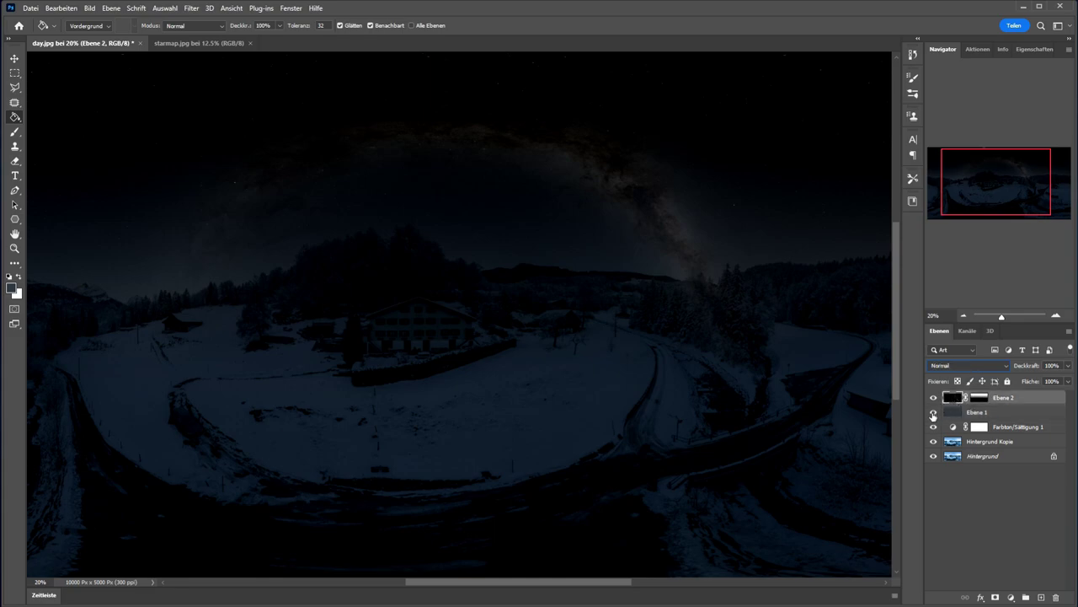
left_click(933, 412)
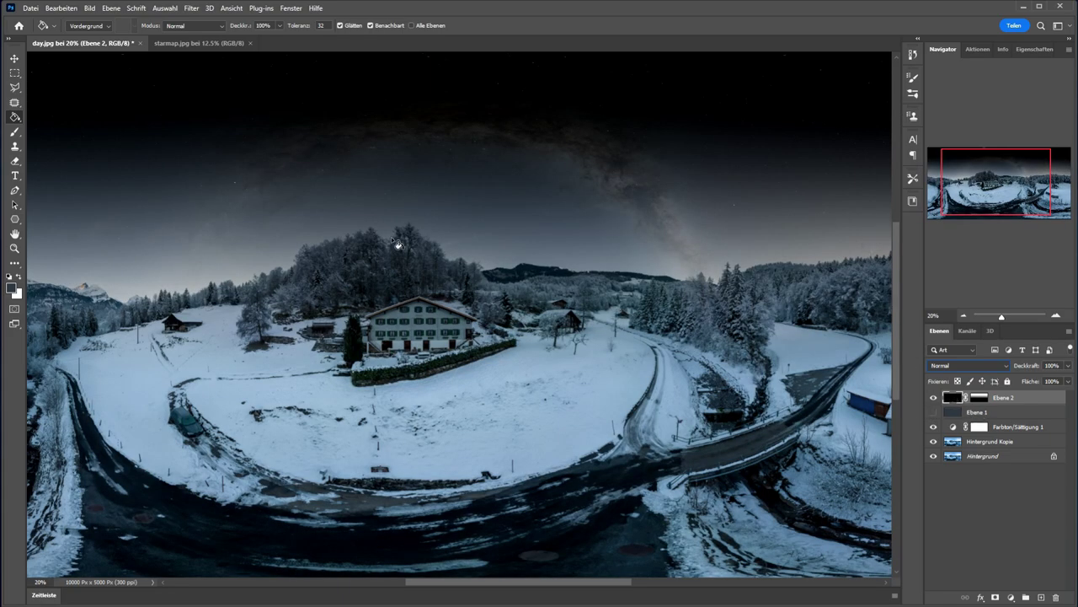
right_click(15, 117)
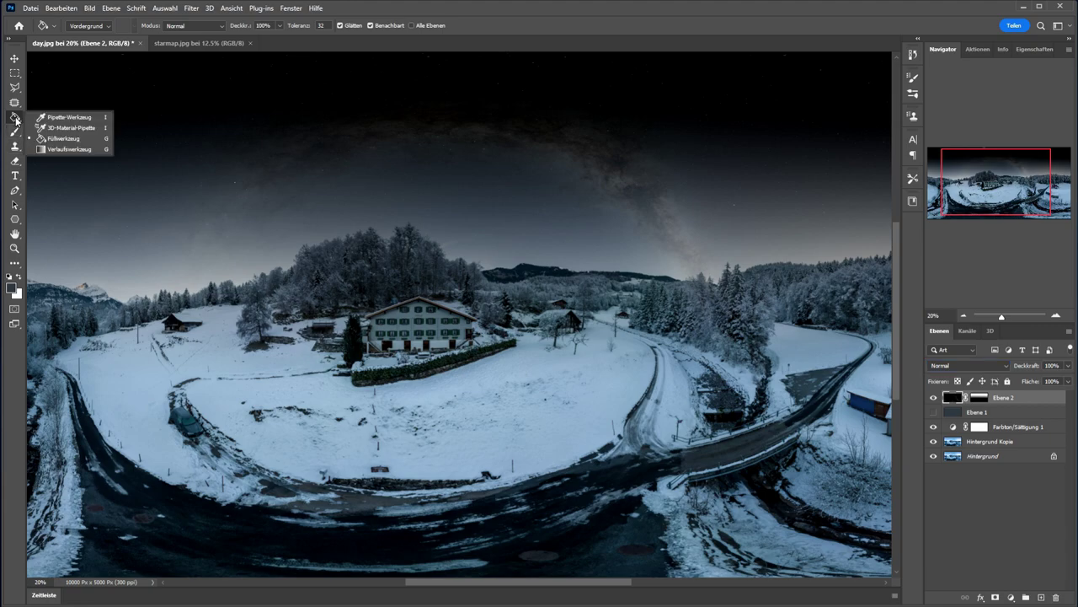
left_click(66, 117)
left_click(191, 211)
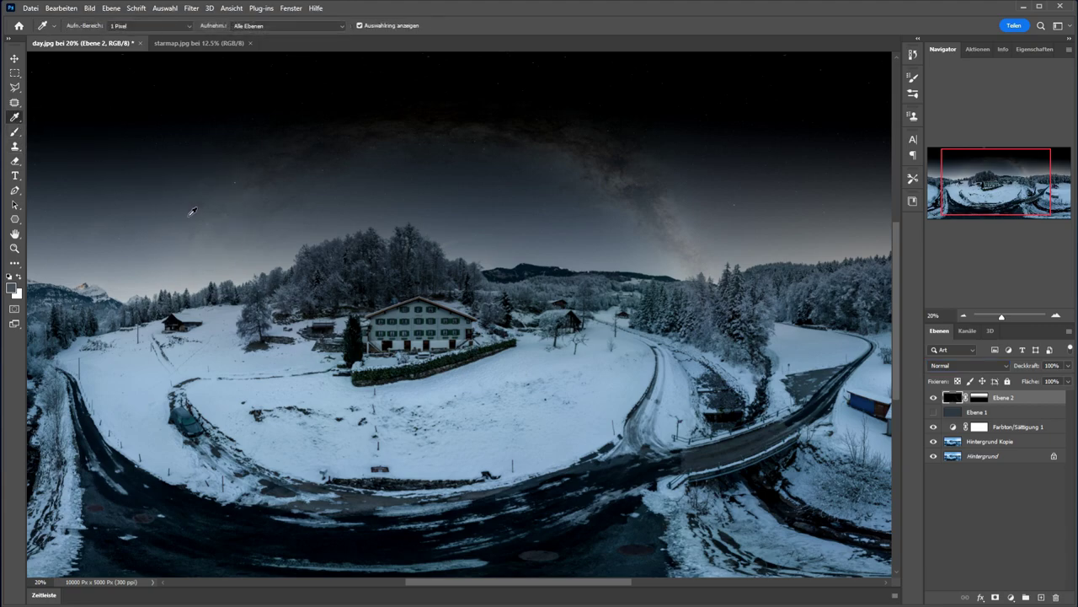
left_click(191, 215)
left_click(933, 413)
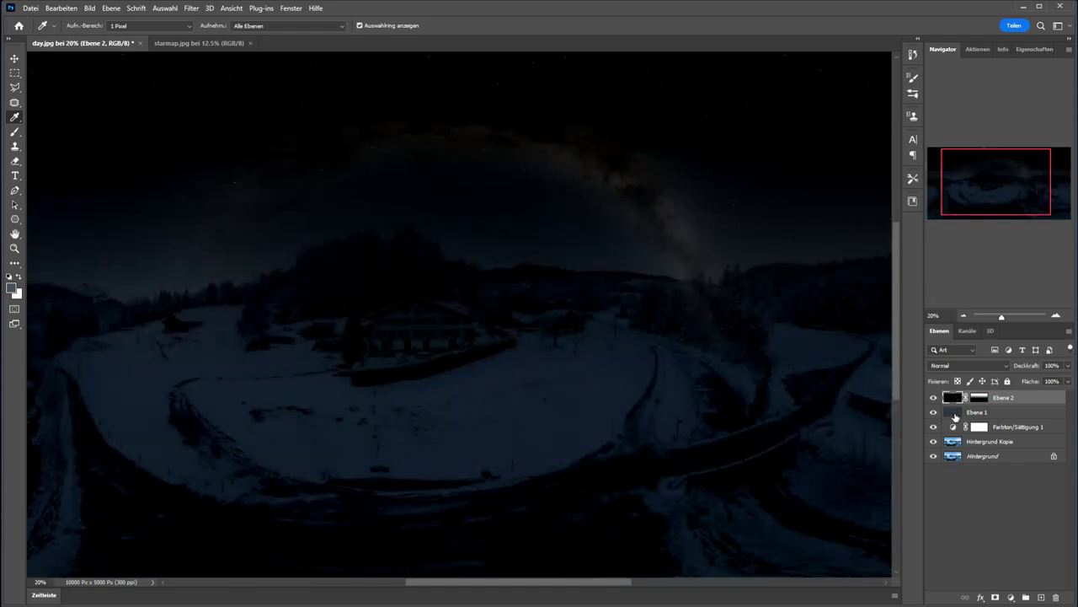
left_click(956, 417)
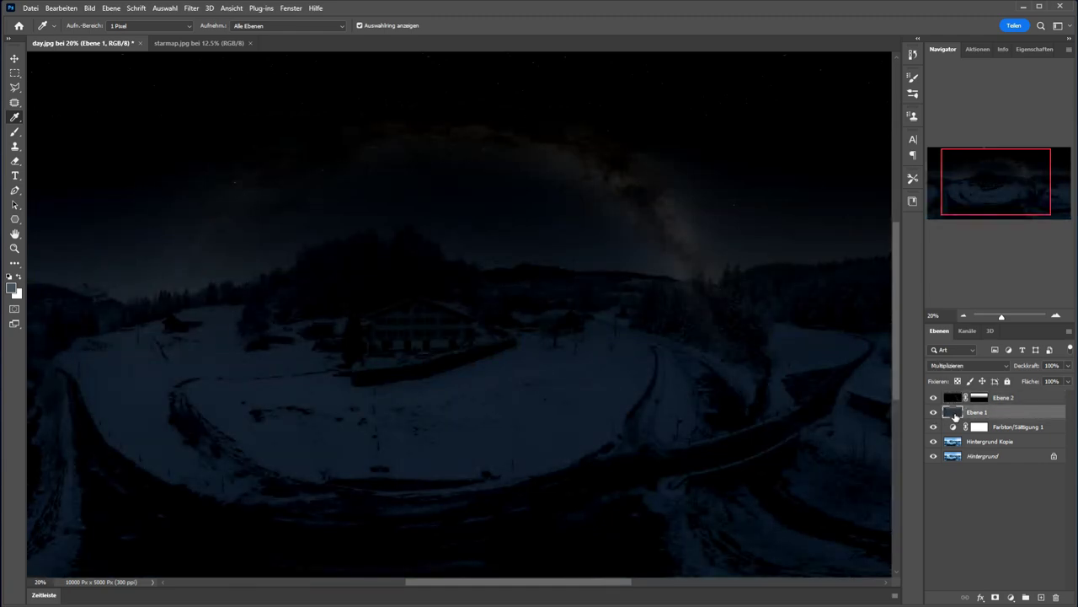
right_click(15, 119)
left_click(59, 139)
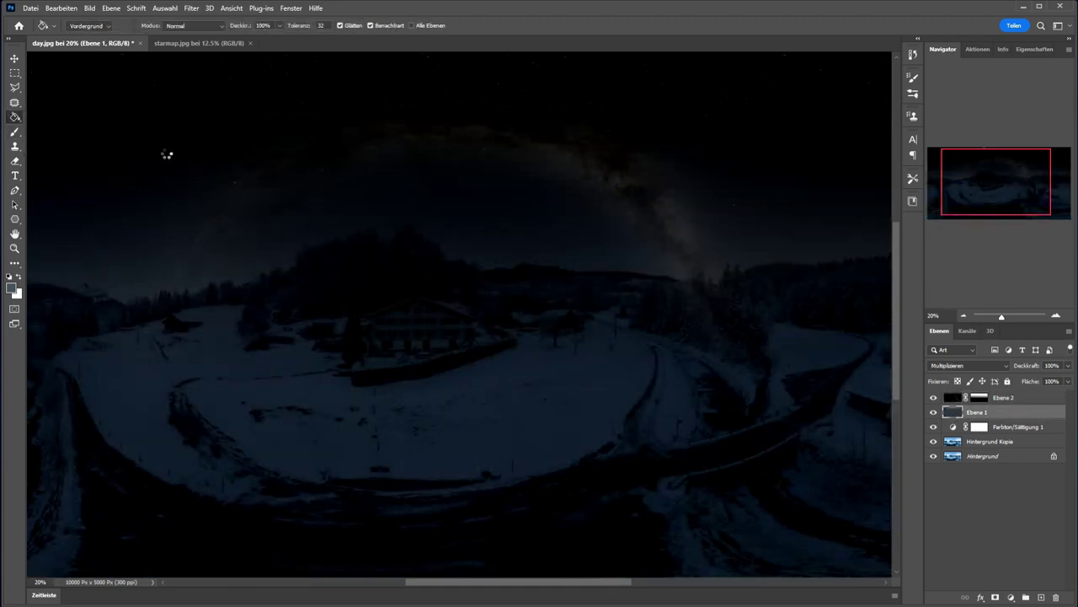
left_click(167, 155)
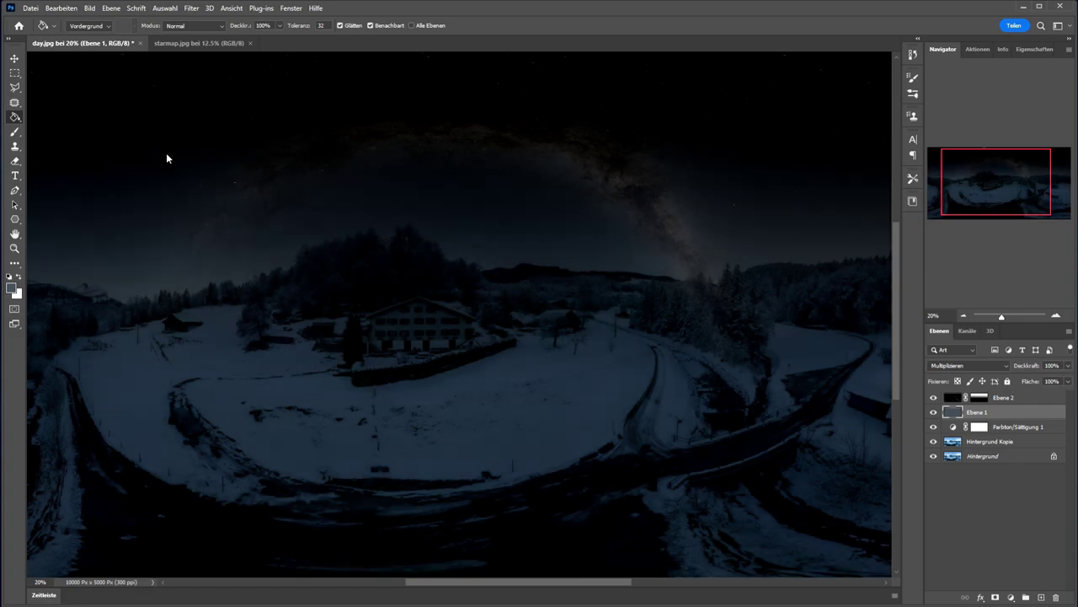
left_click(1068, 368)
mouse_move(1070, 381)
left_mouse_down()
mouse_move(1051, 381)
mouse_move(1064, 381)
left_mouse_up()
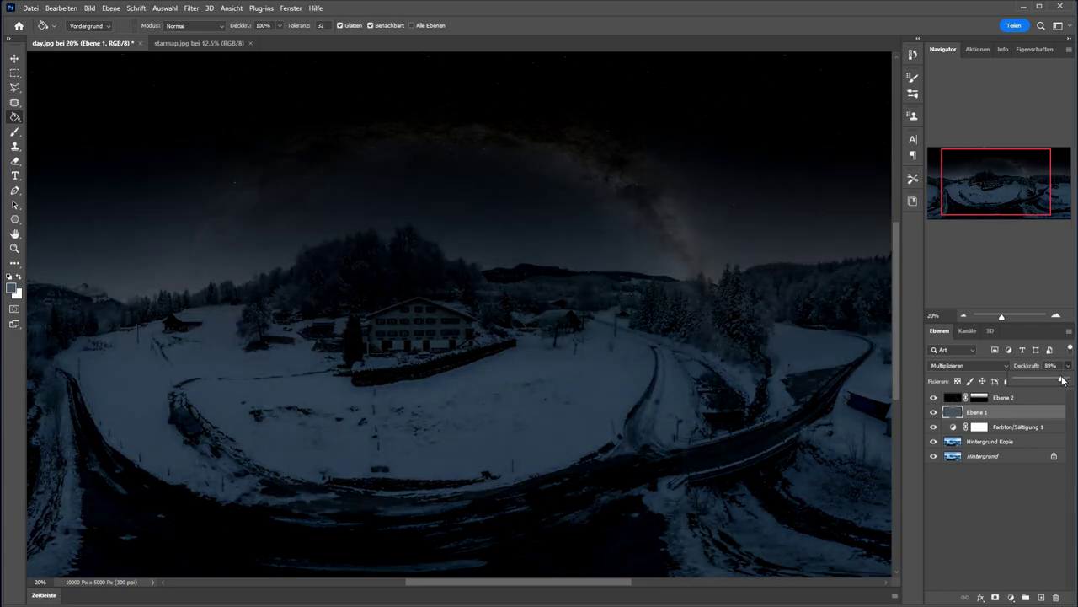
left_click_drag(1062, 381, 1076, 381)
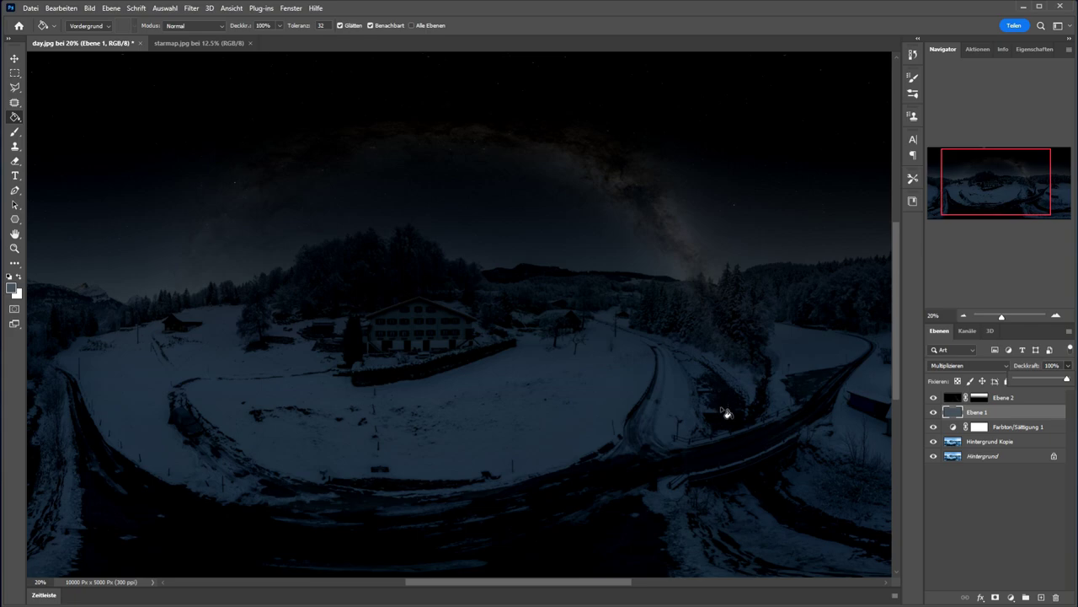
key("alt+bracketright")
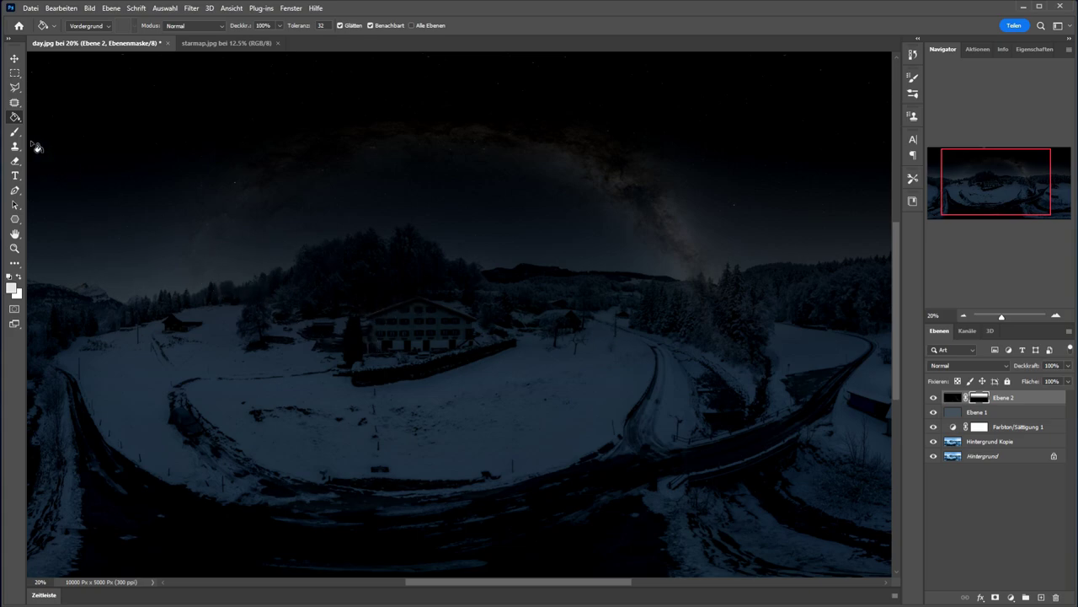
Draw a black-to-white gradient on Ebene 2's mask from the horizon, then add Ebene 3
right_click(14, 117)
left_click(70, 139)
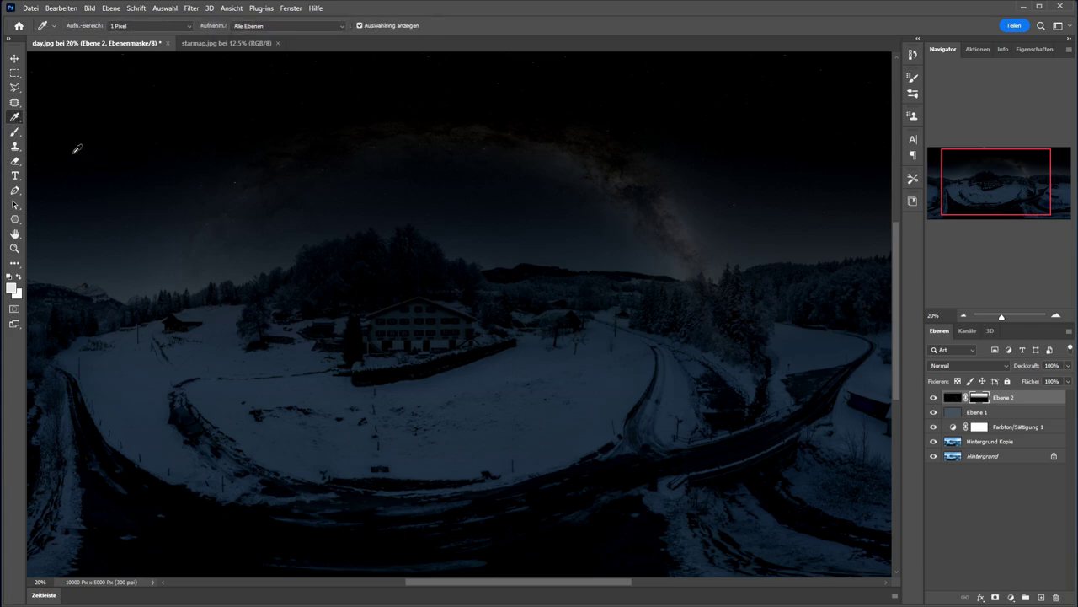
right_click(15, 119)
left_click(54, 152)
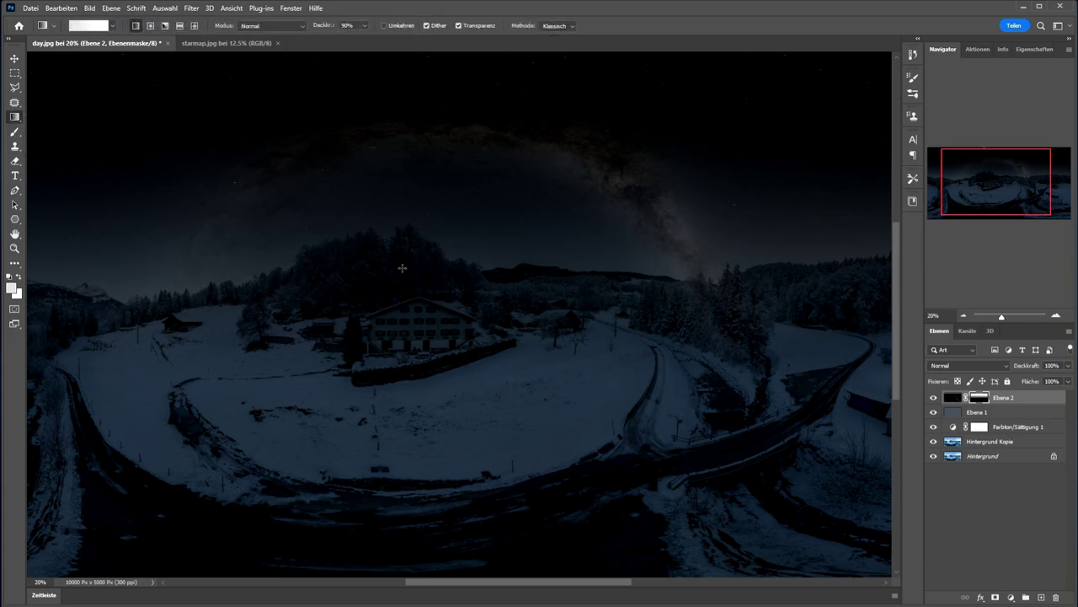
key("x")
left_click_drag(375, 278, 408, 163)
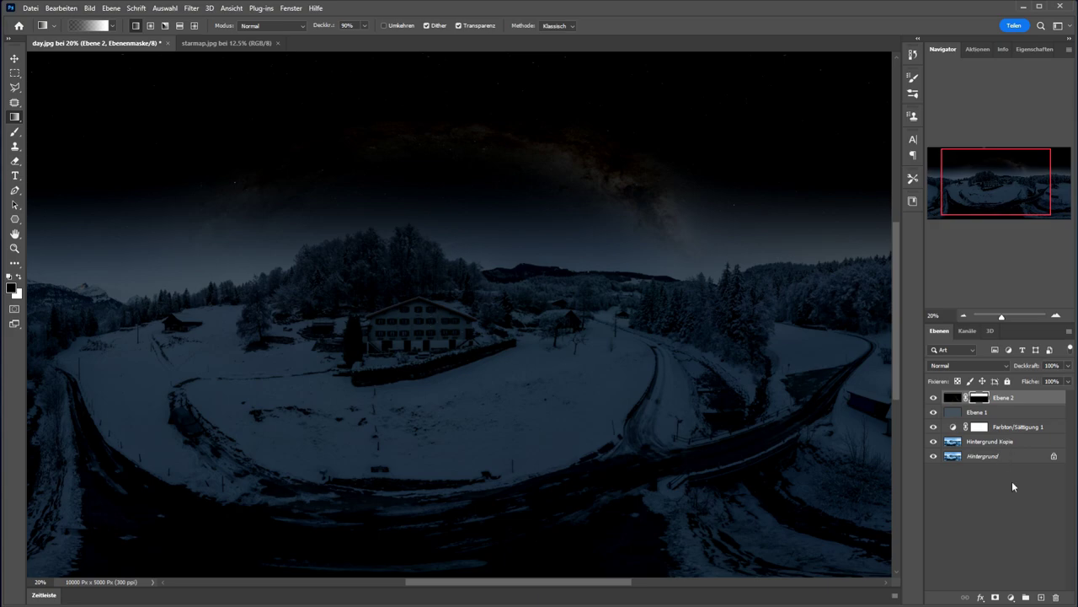
left_click(1041, 597)
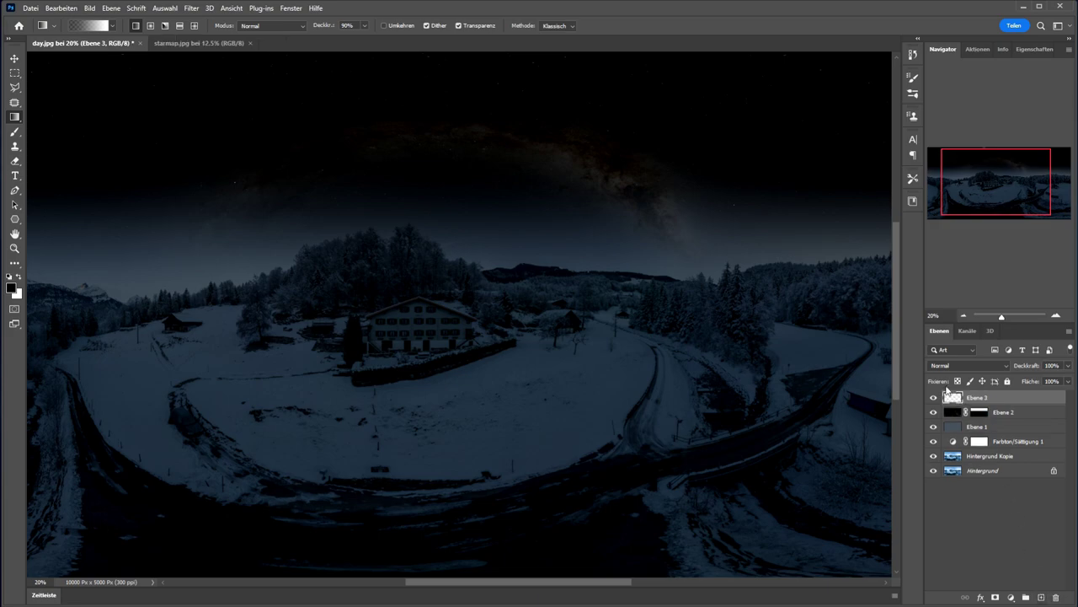
Fill Ebene 3 with light yellow at 50% opacity
left_click(13, 290)
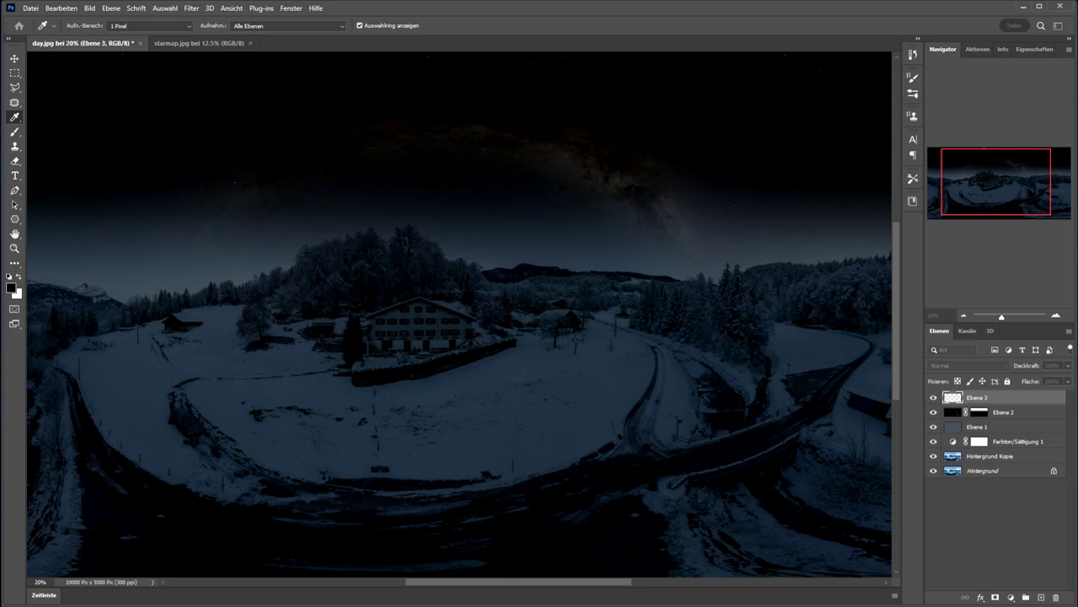
key("g")
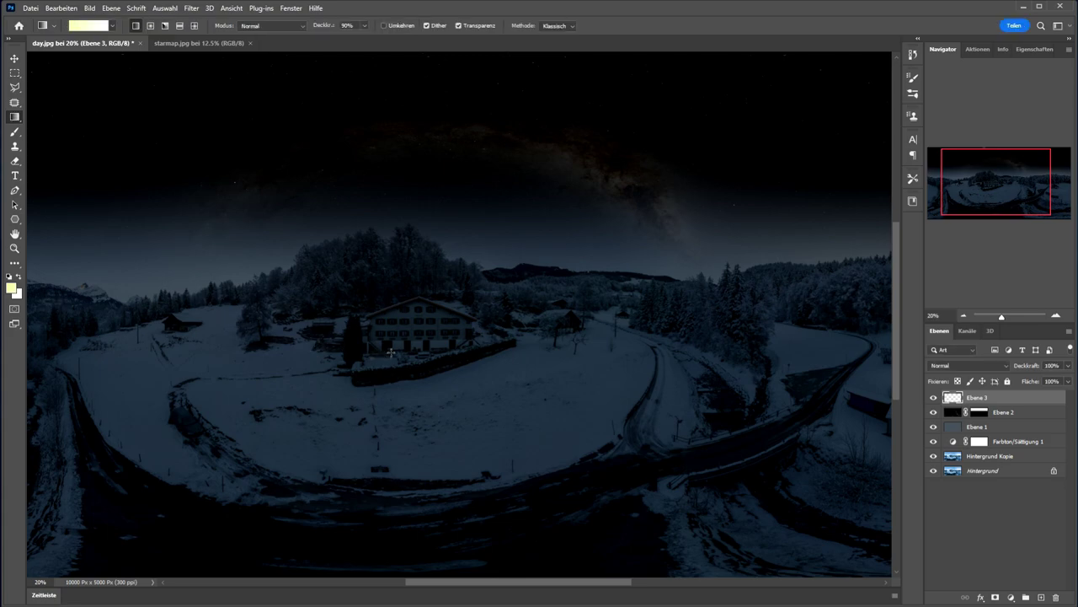
right_click(10, 119)
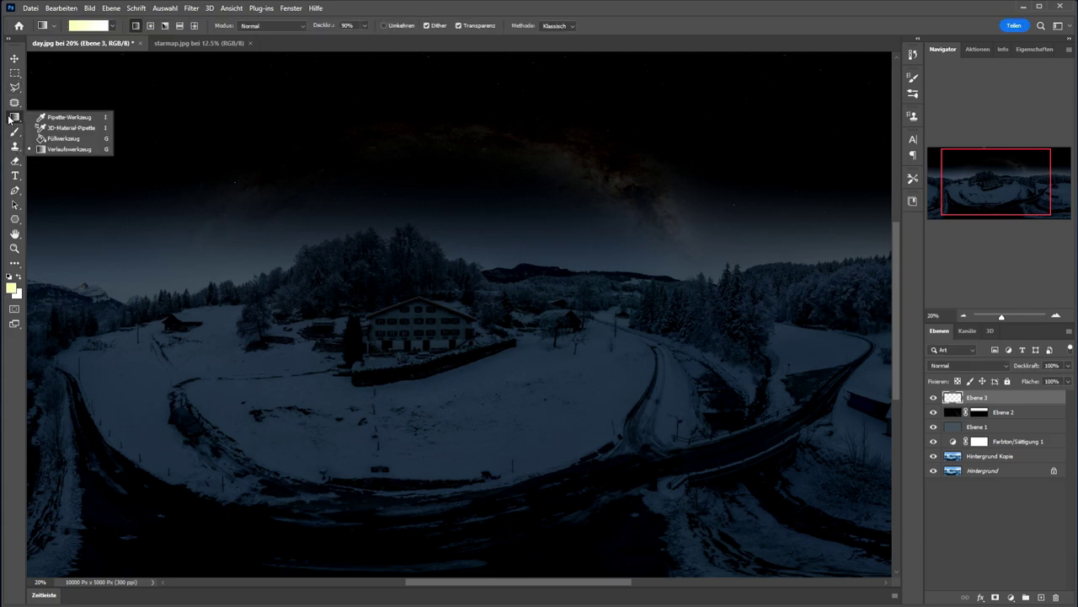
left_click(74, 139)
left_click(353, 248)
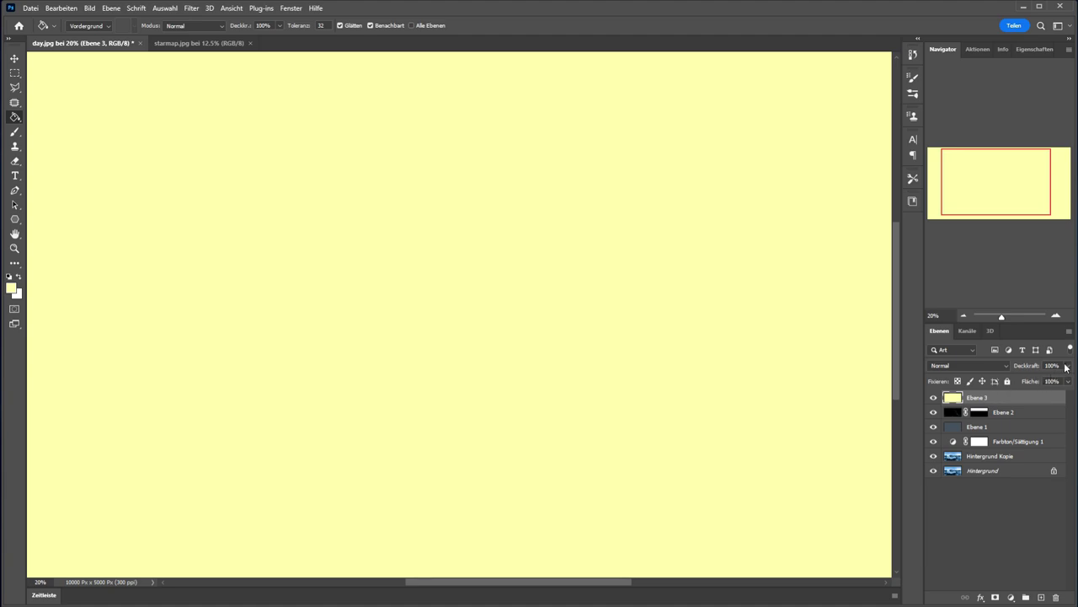
left_click(1059, 363)
type("50")
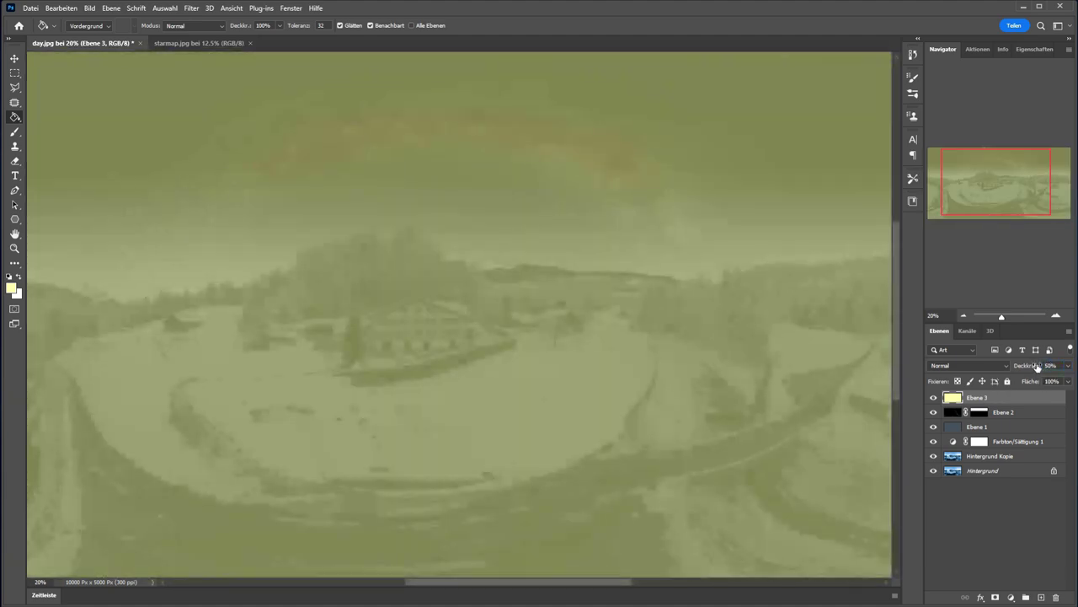
Add a black-filled layer mask to Ebene 3 and create empty layer Ebene 4
left_click(995, 597)
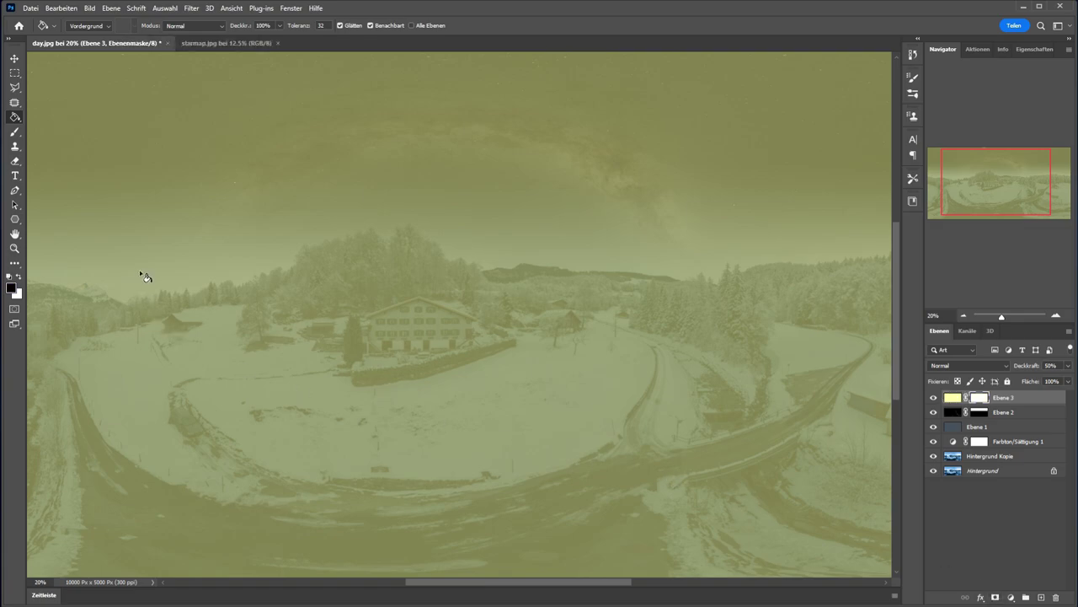
left_click(344, 245)
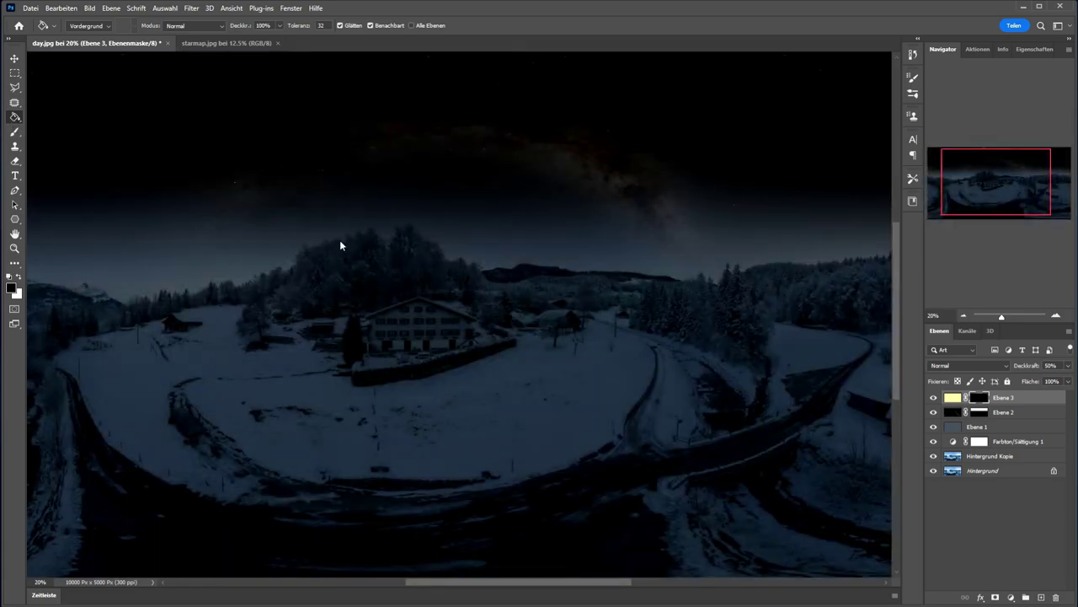
left_click(1042, 597)
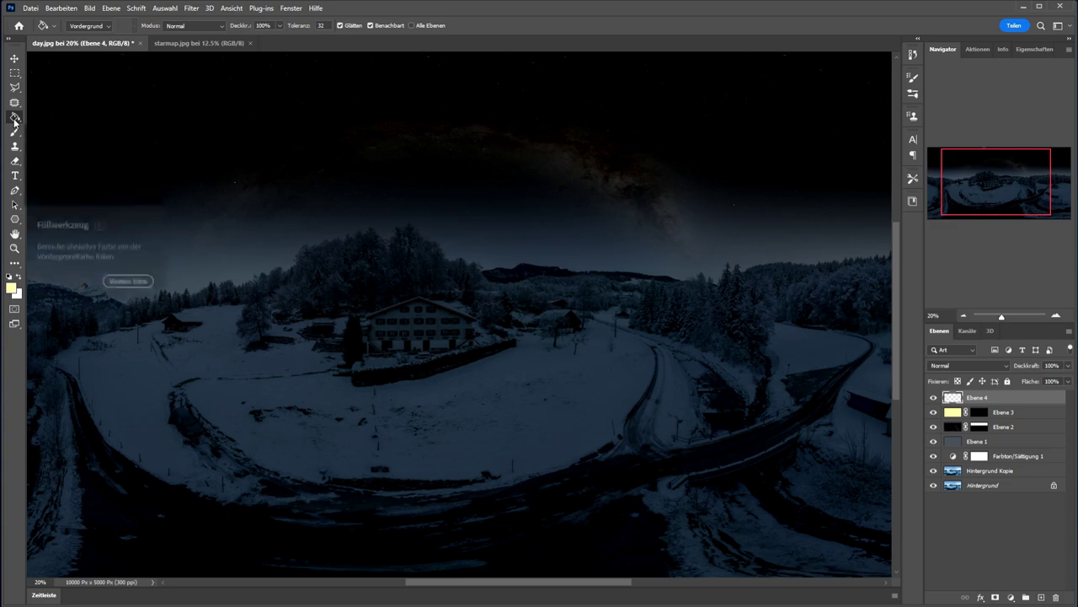
Fill Ebene 4 with white at 50% opacity
left_click(11, 288)
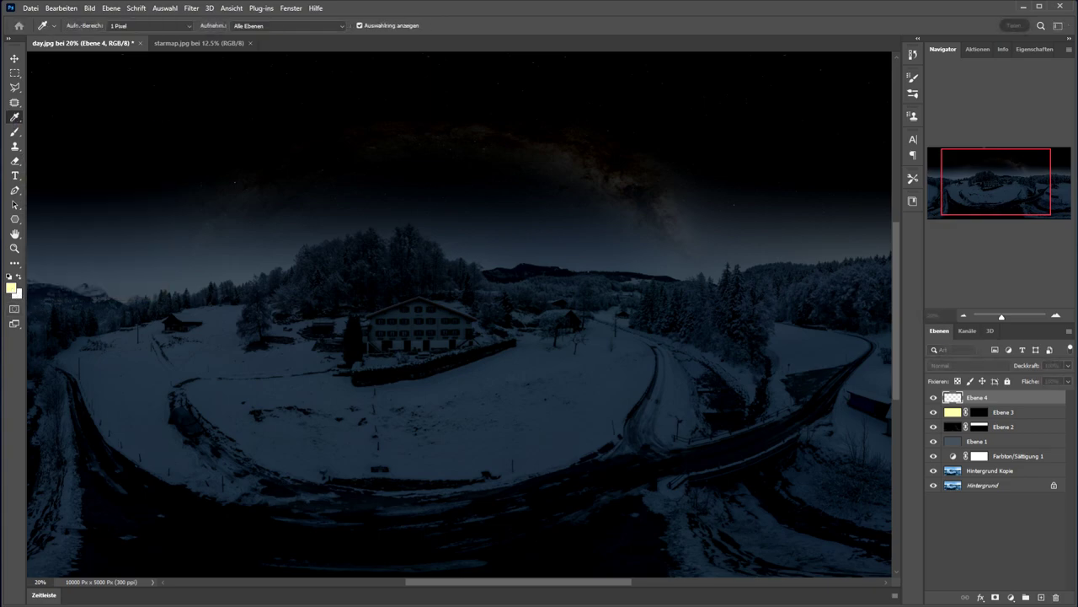
key("Return")
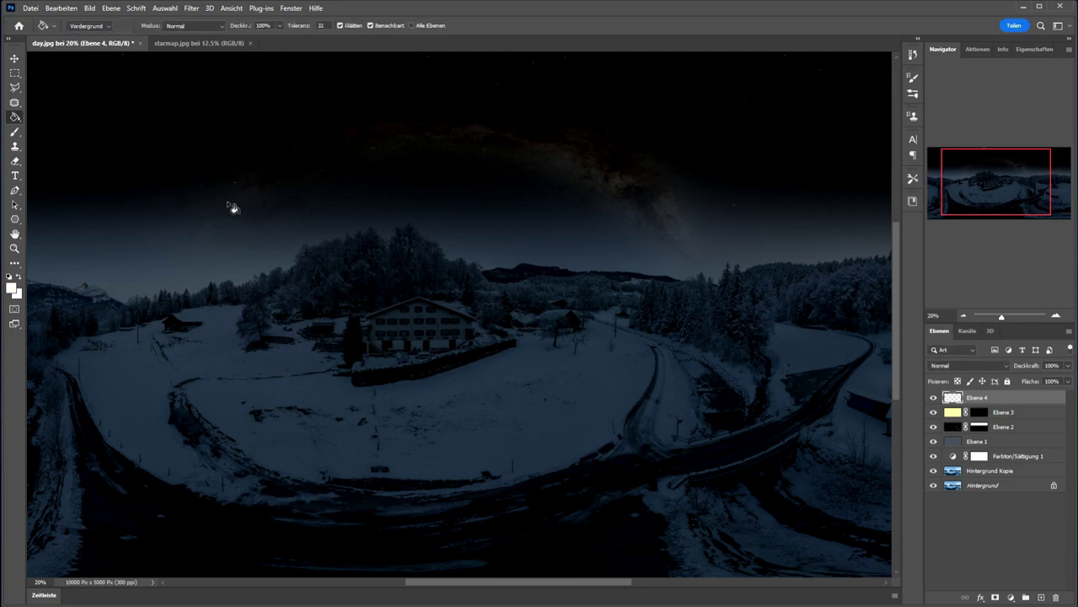
left_click(11, 288)
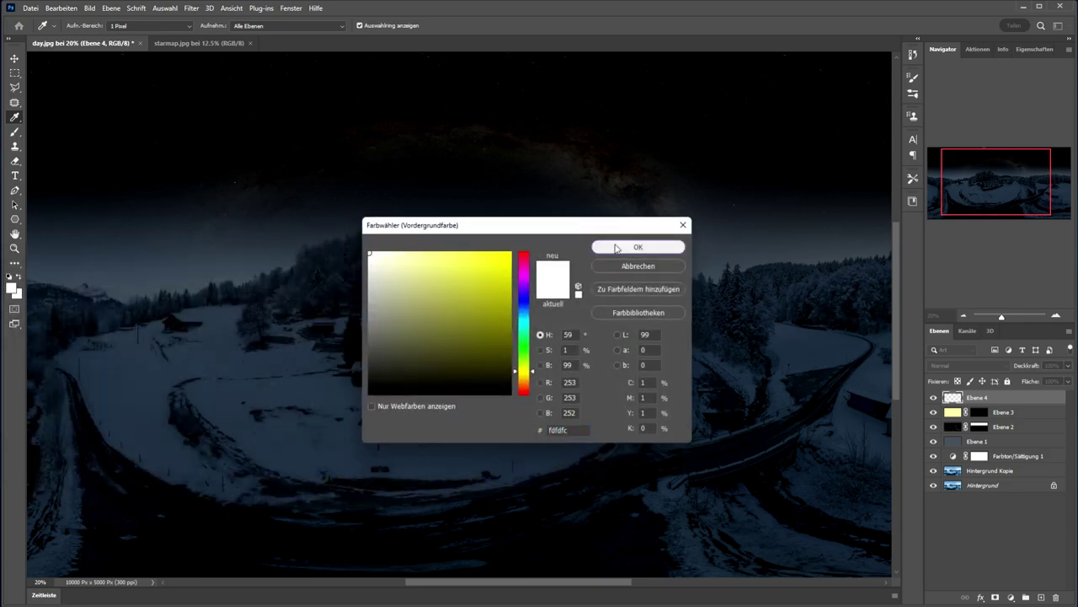
left_click(616, 247)
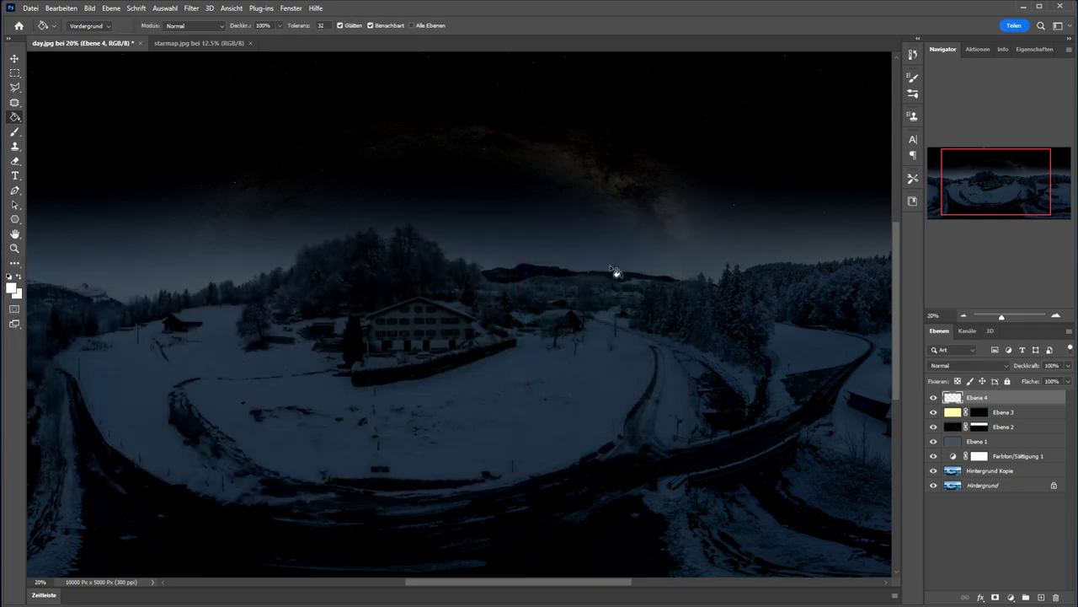
left_click(544, 286)
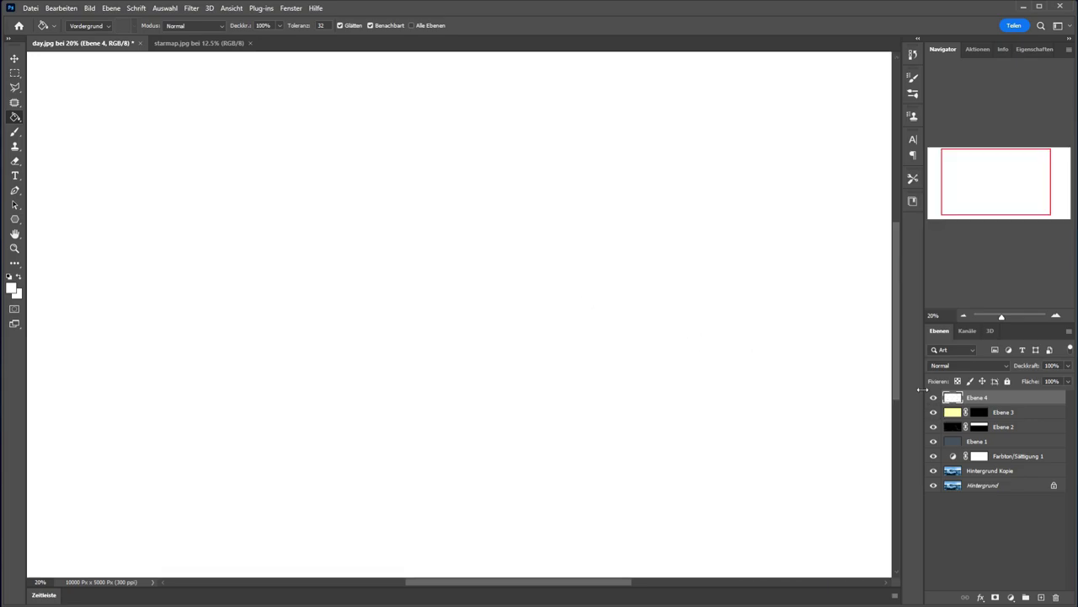
left_click(1013, 362)
type("50")
key("Return")
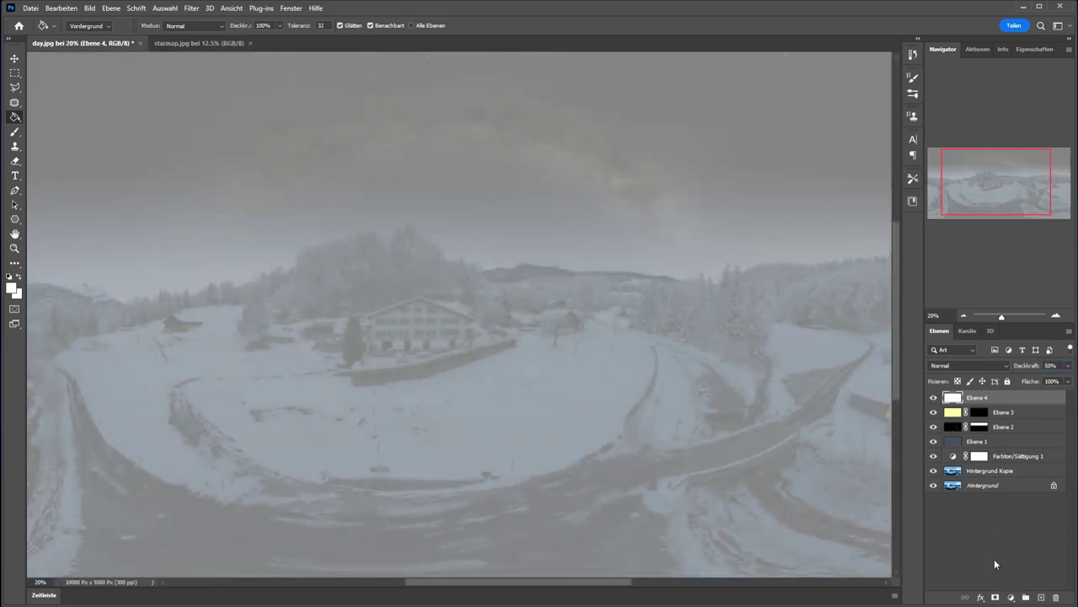
Hide Ebene 4 behind a black-filled layer mask and add new layer Ebene 5
left_click(995, 596)
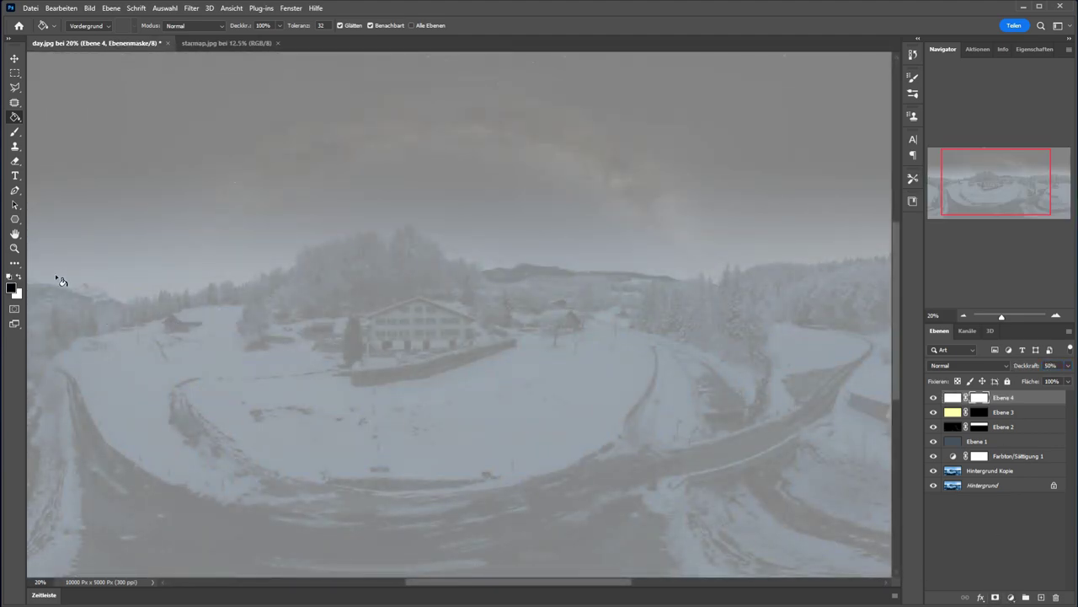
left_click(170, 180)
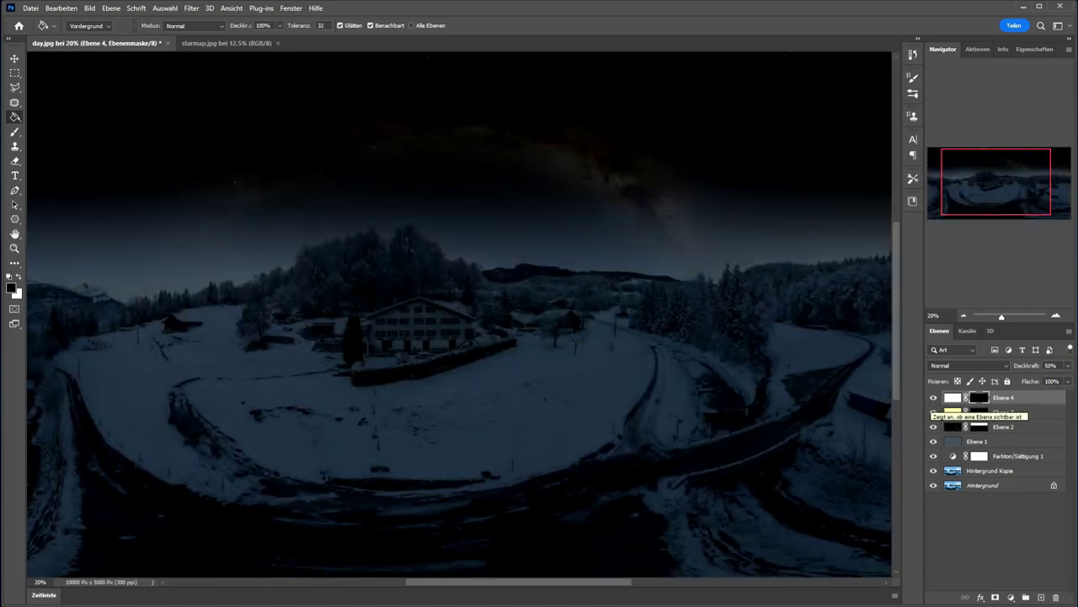
left_click(1041, 596)
key("x")
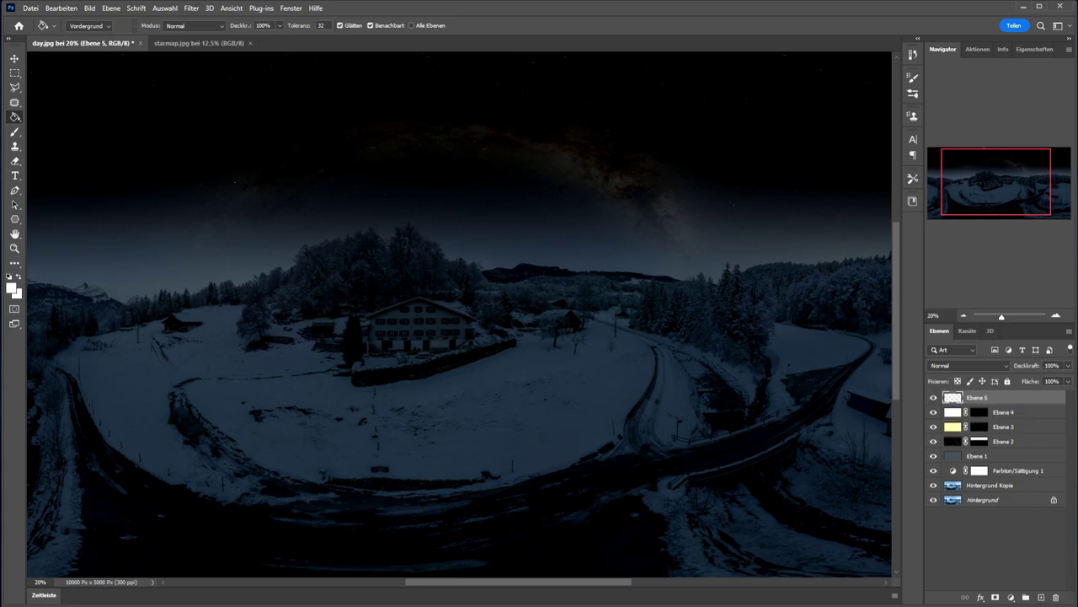
Set the foreground colour to the warm yellow #f8c24d
left_click(12, 288)
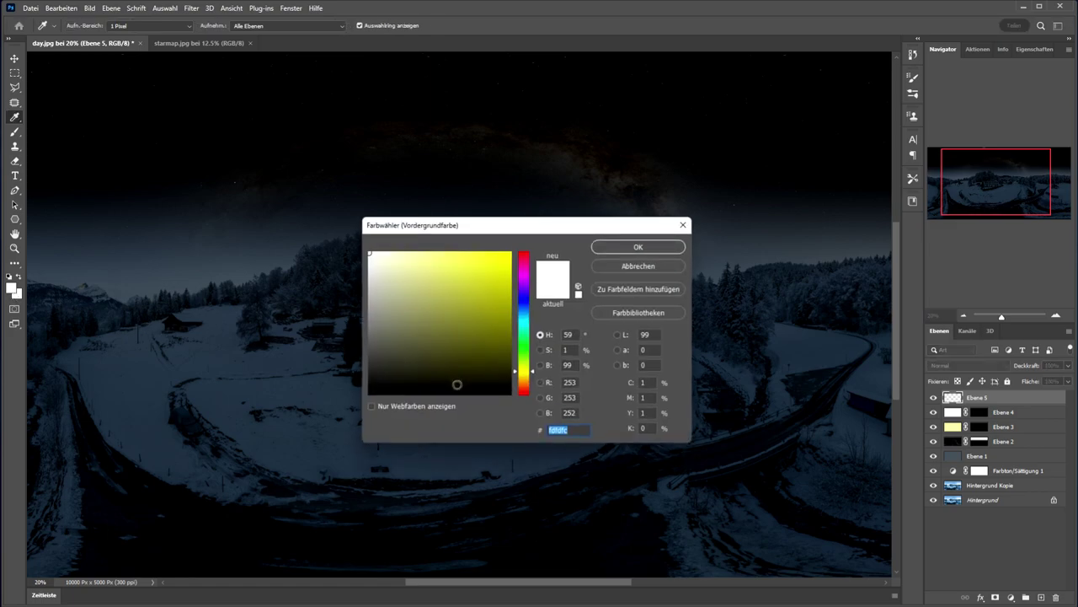
left_click(530, 383)
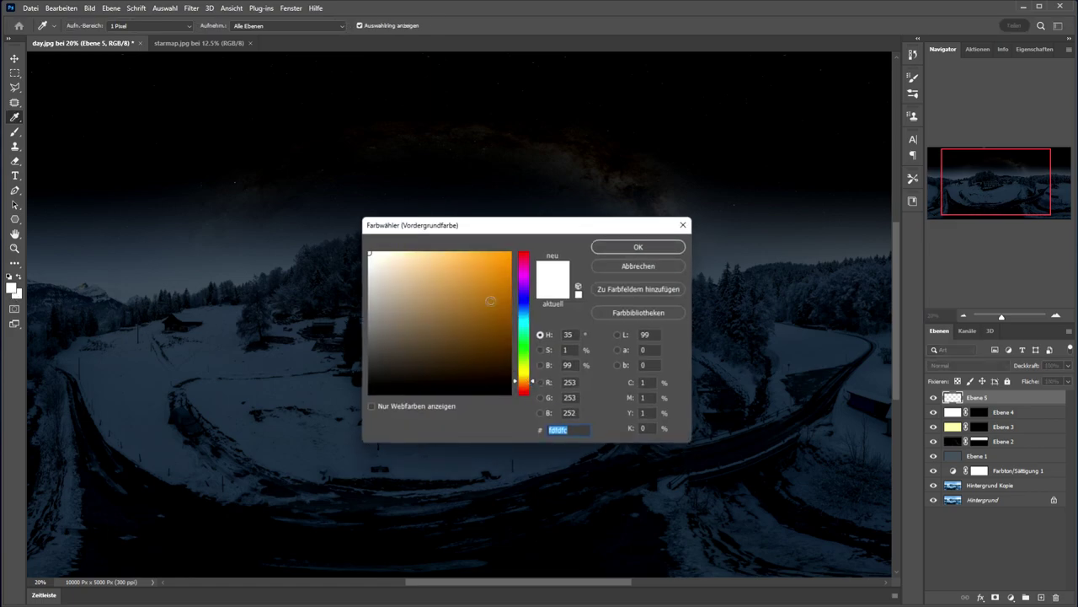
left_click_drag(525, 384, 525, 383)
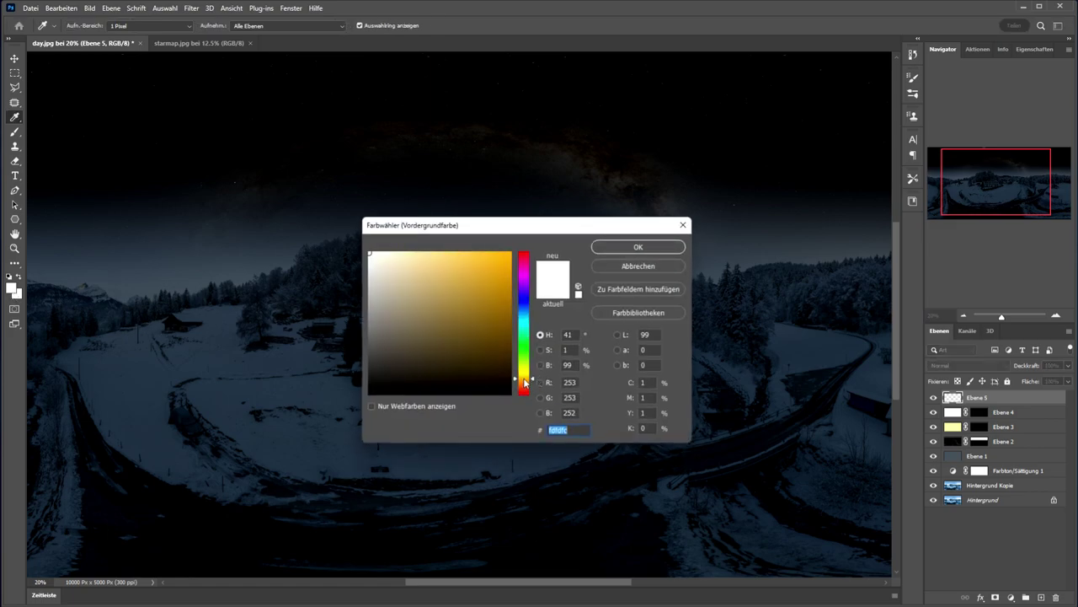
left_click(468, 256)
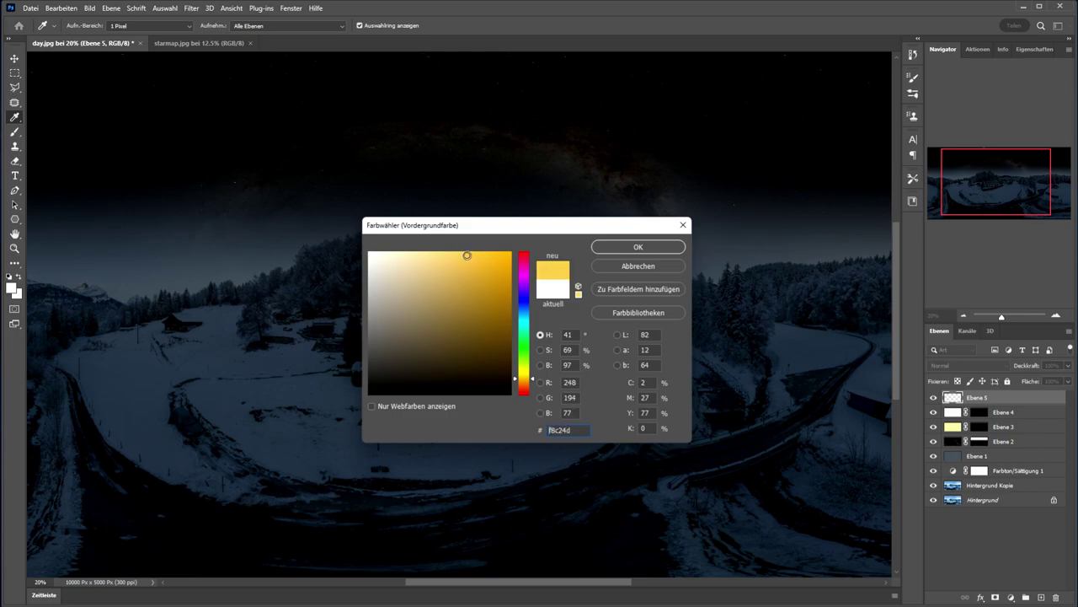
left_click(625, 246)
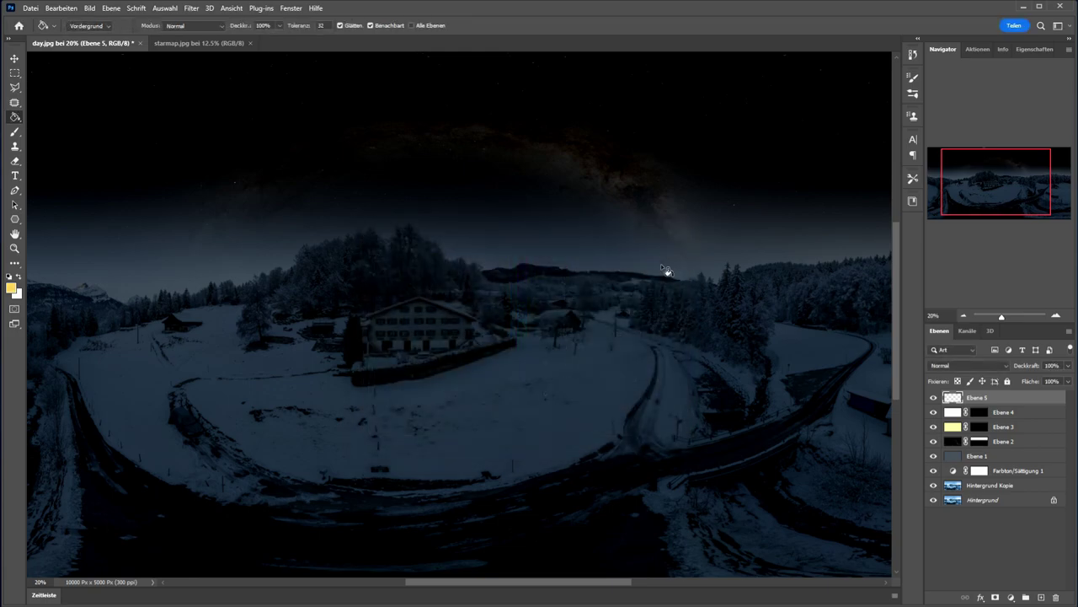
Fill Ebene 5 with the yellow, set its opacity to 50%, and add a black-filled mask
left_click(272, 255)
left_click(1040, 363)
type("50")
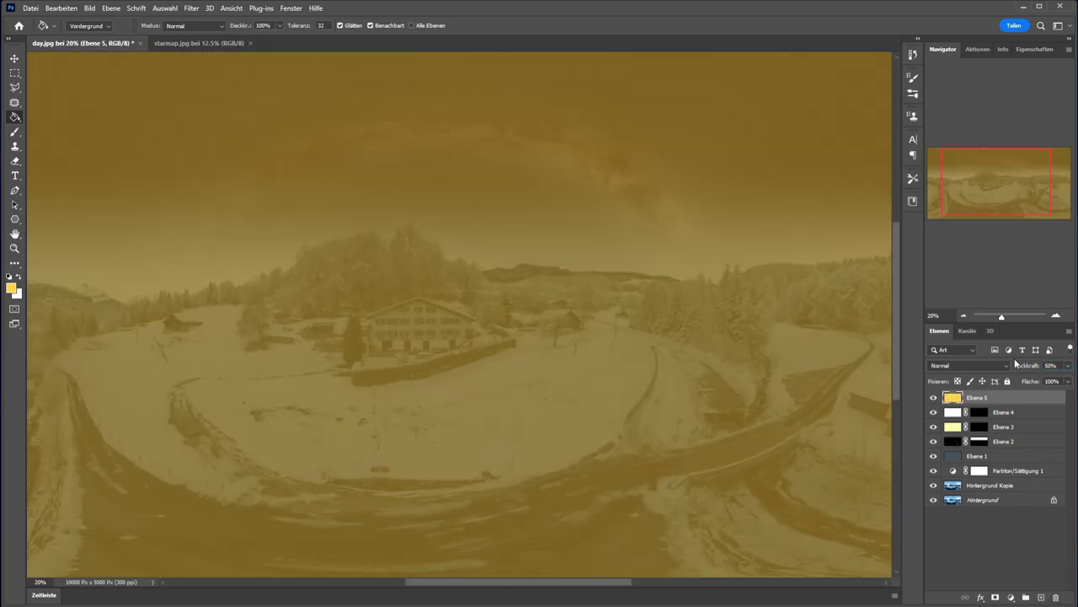
left_click(995, 597)
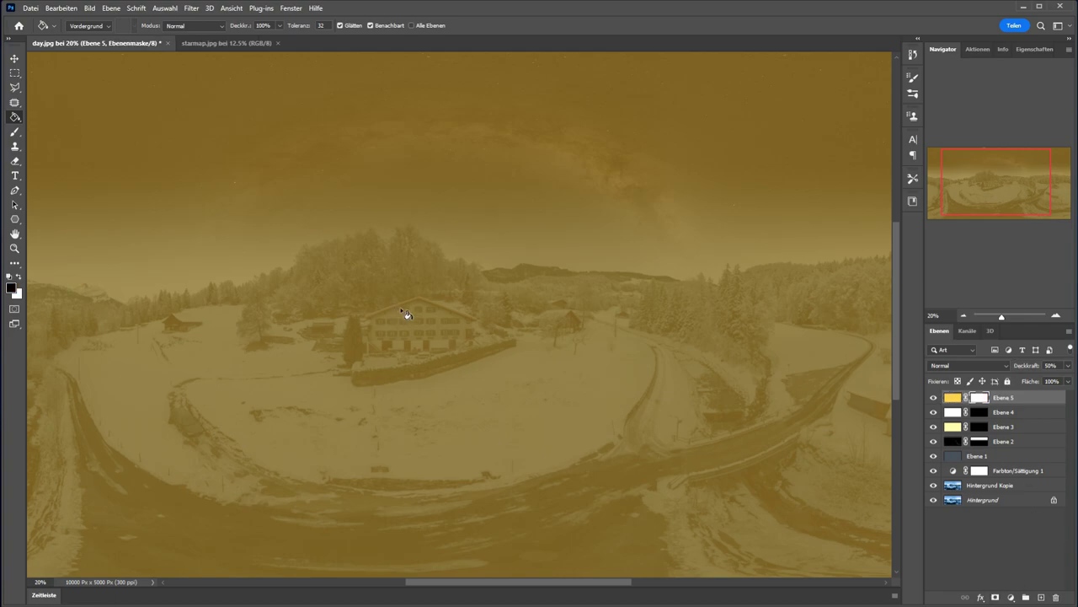
left_click(284, 208)
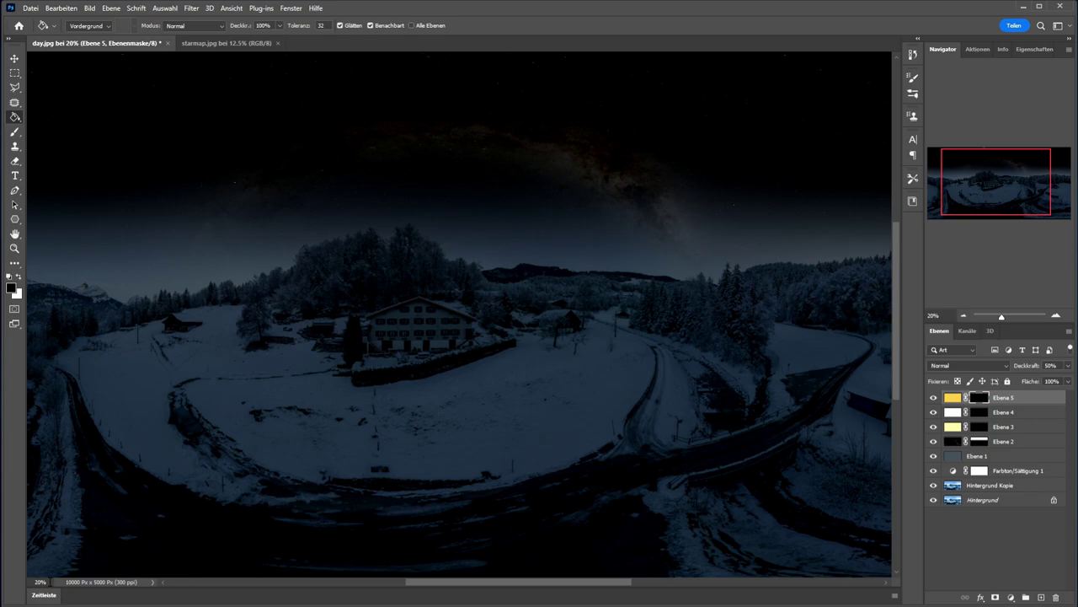
Zoom to 100% and centre the view on the house via the Navigator
left_click(36, 582)
type("100")
key("Return")
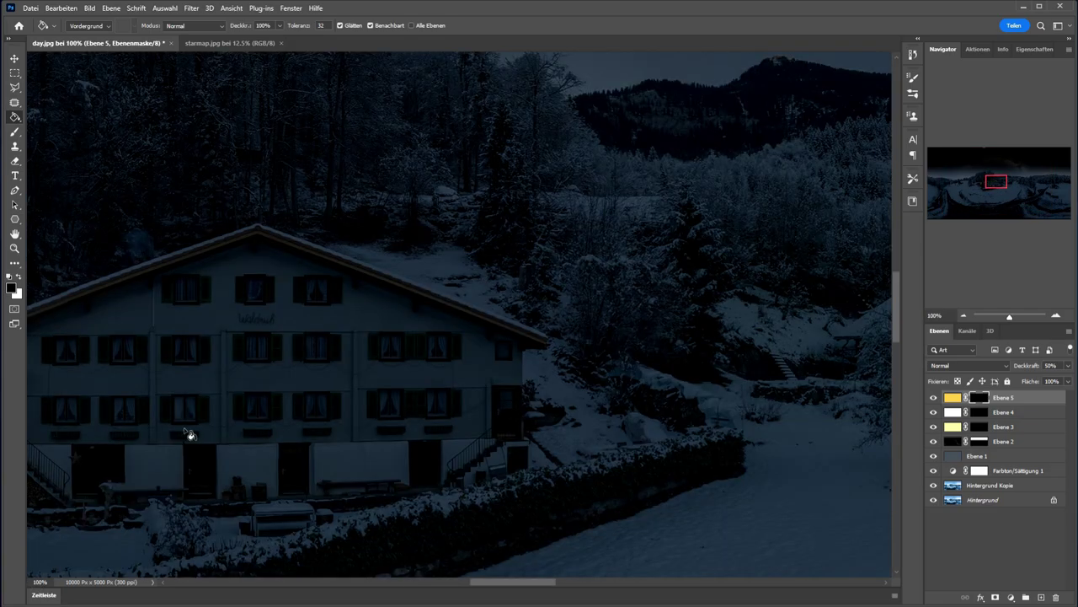
left_click_drag(994, 181, 990, 182)
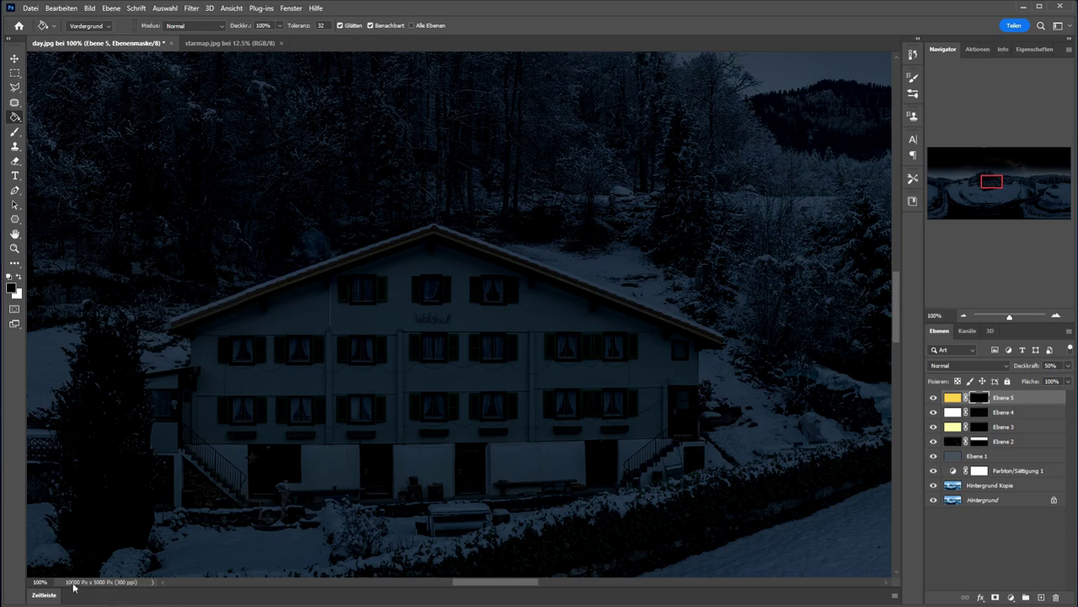
Zoom to 150% on the house facade and hide Ebene 1's dark overlay
left_click(40, 581)
type("150")
key("Return")
left_click_drag(990, 184, 988, 184)
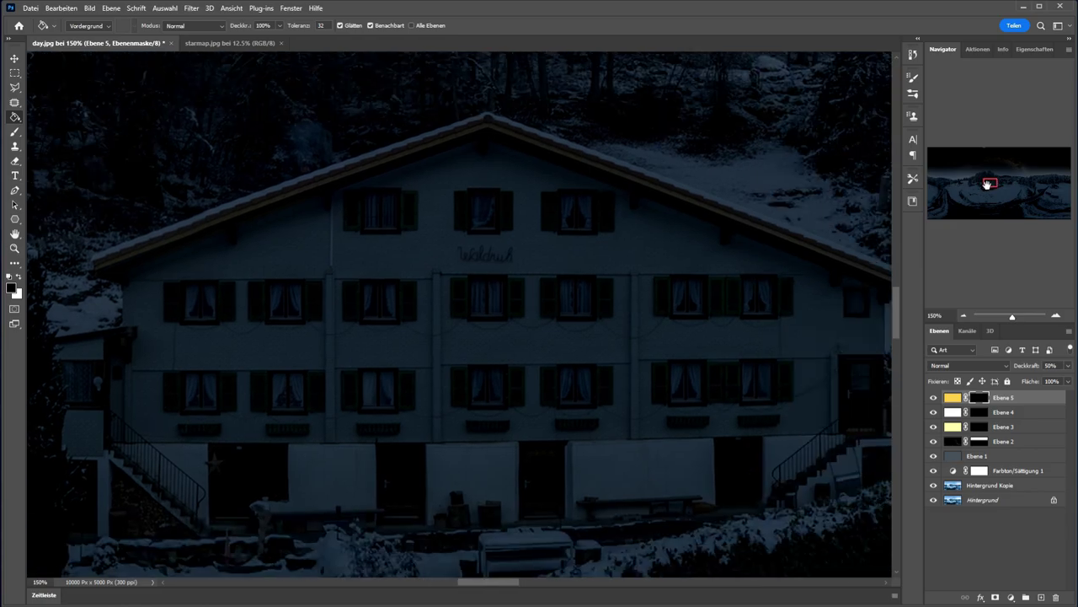
left_click(933, 457)
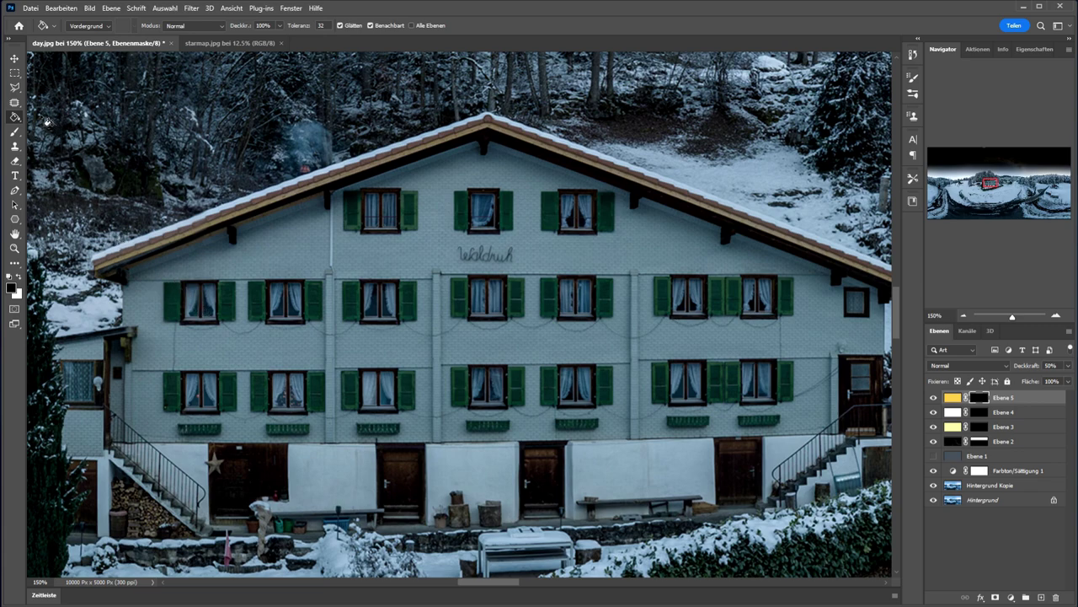
left_click(14, 73)
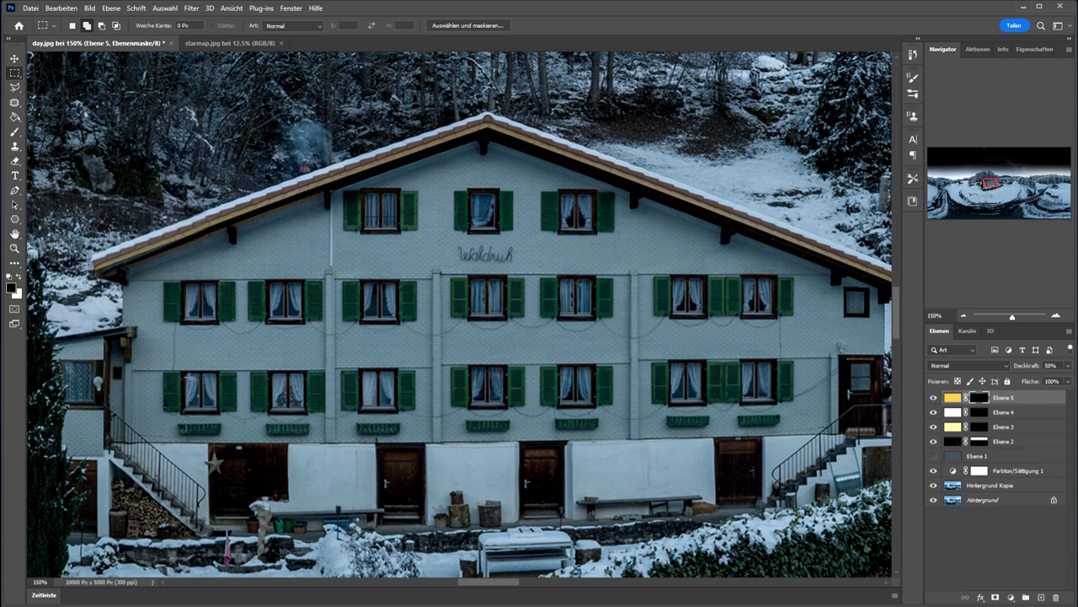
In Add to Selection mode, marquee six lower-row window panes across the facade
left_click(88, 26)
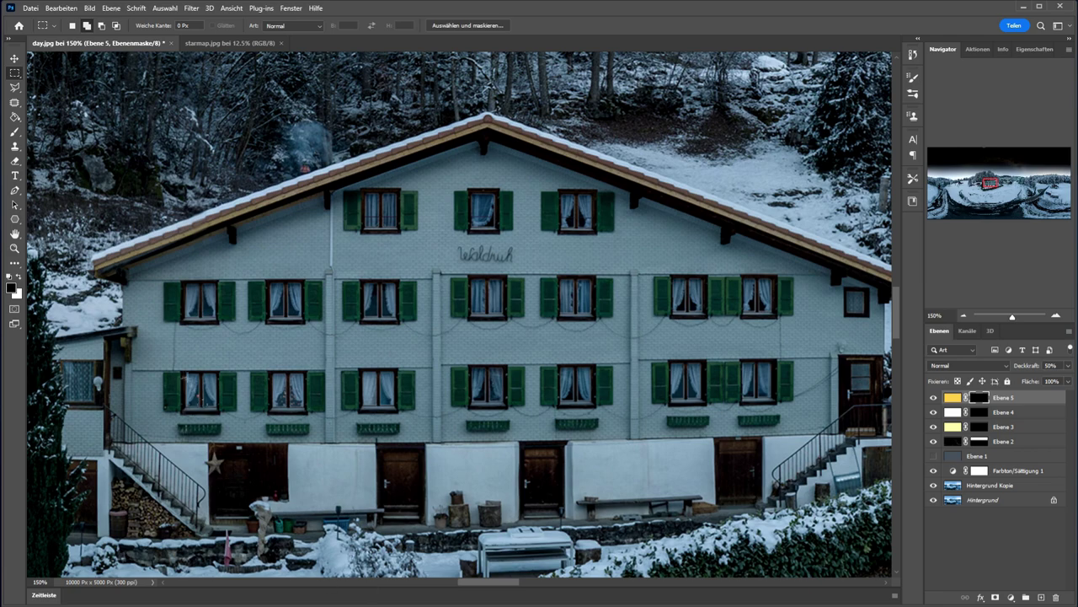
left_click_drag(184, 373, 218, 409)
left_click_drag(274, 374, 304, 409)
left_click_drag(364, 371, 396, 409)
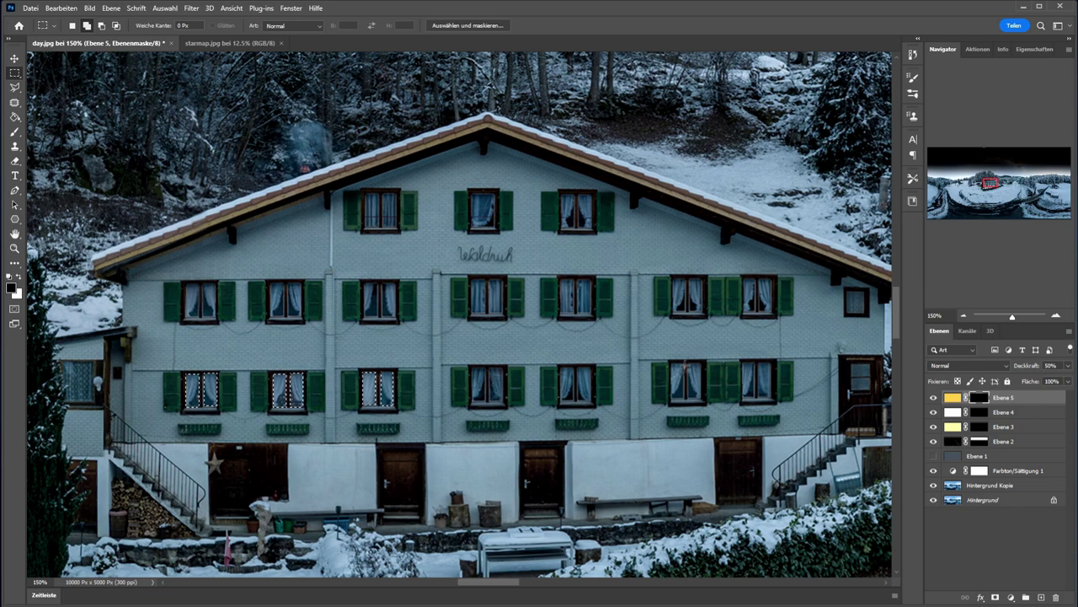
left_click_drag(671, 364, 686, 402)
left_click_drag(689, 362, 702, 401)
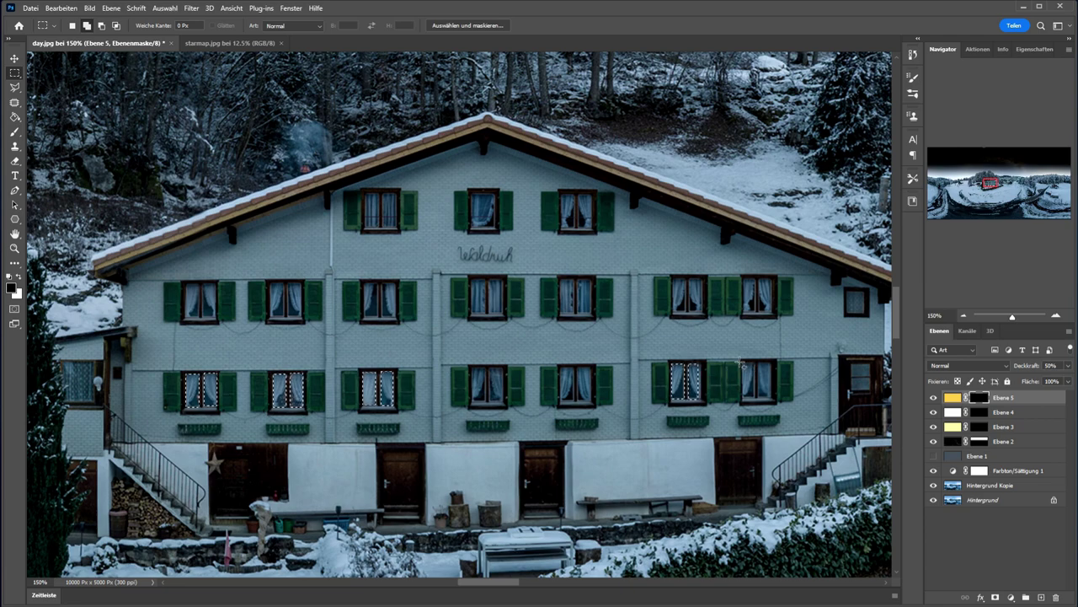
left_click_drag(745, 364, 773, 400)
Fill the window selection white on Ebene 3's mask and show Ebene 1 again
left_click(956, 428)
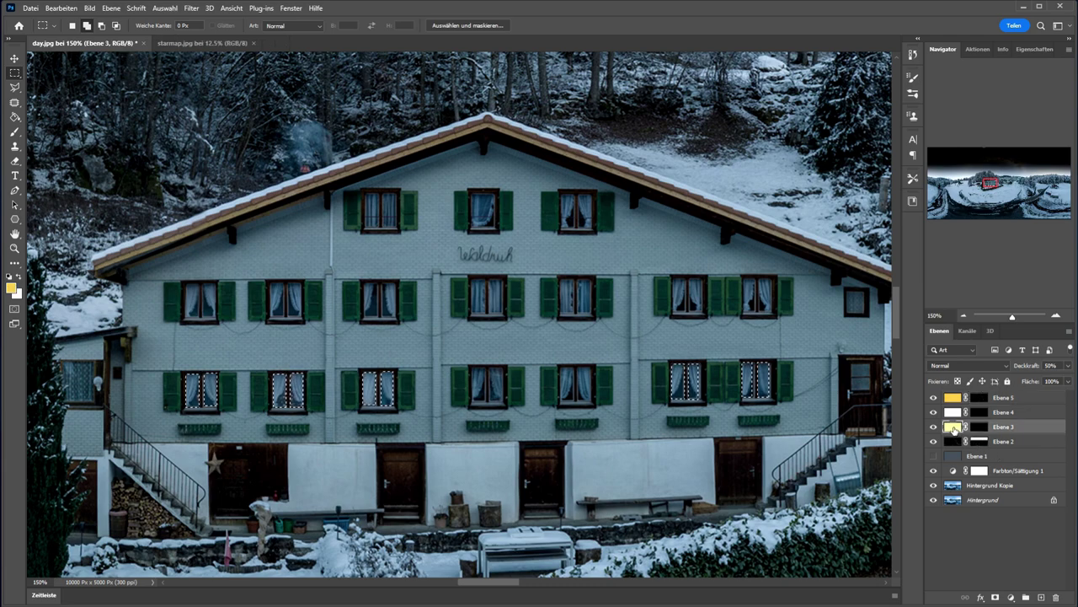
left_click(982, 429)
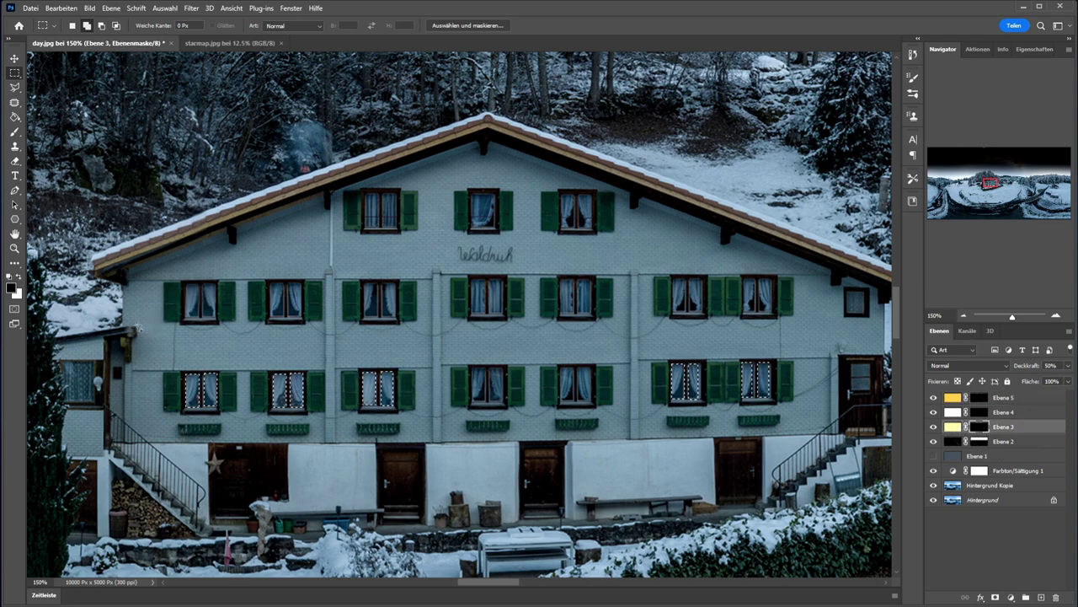
left_click(19, 278)
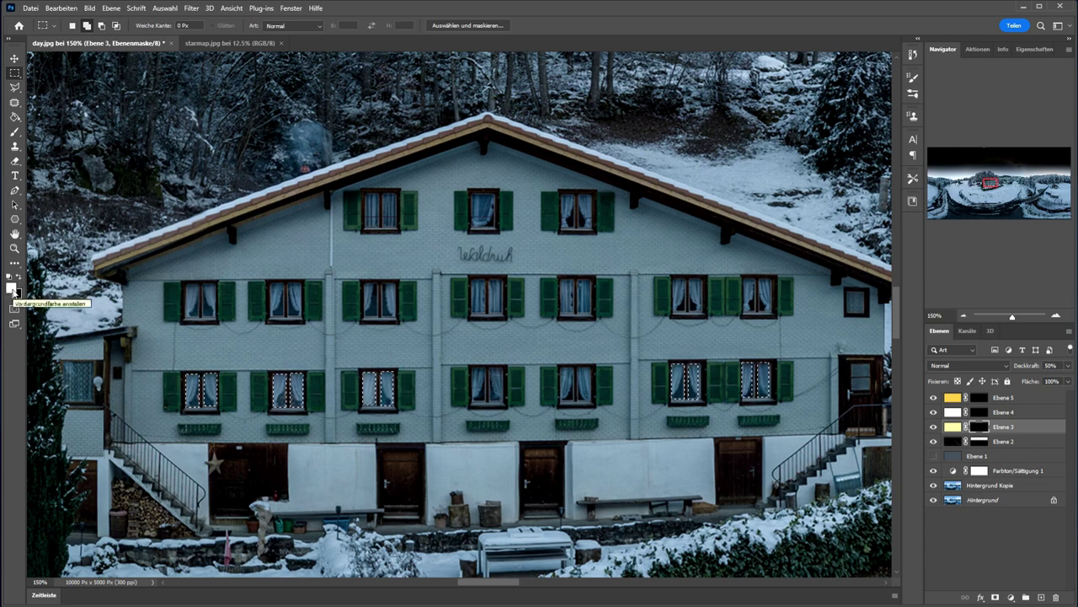
left_click(15, 117)
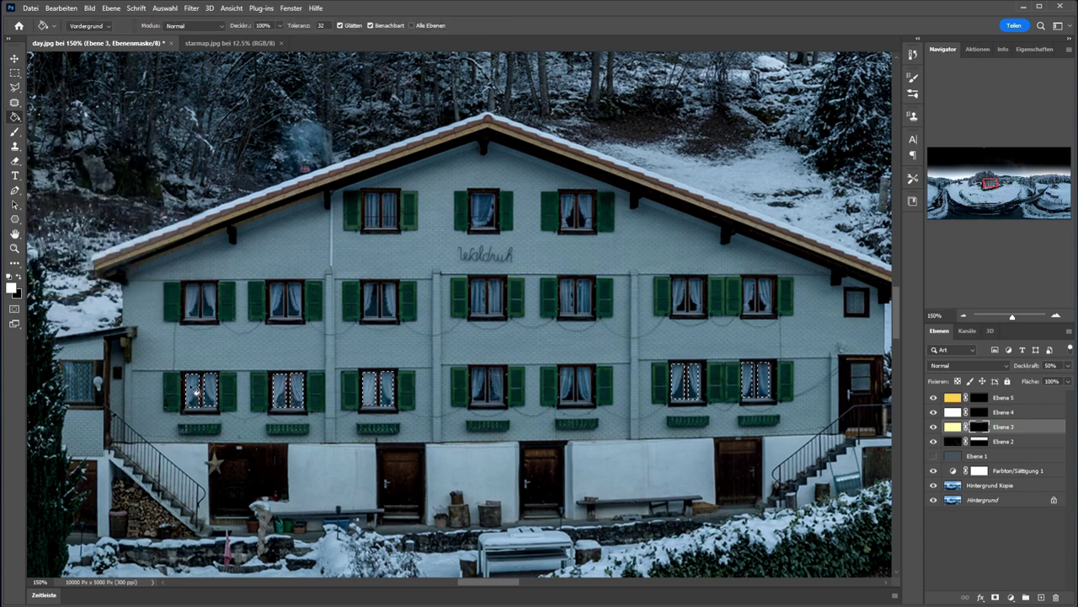
left_click(933, 456)
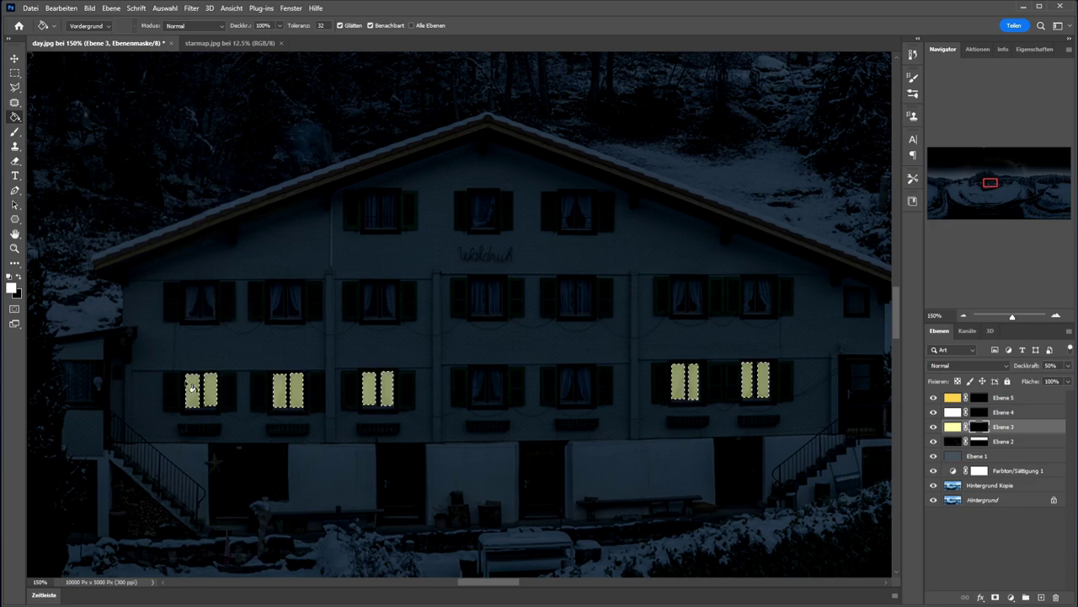
Deselect the window selection and select the Ebene 5 layer
left_click(14, 73)
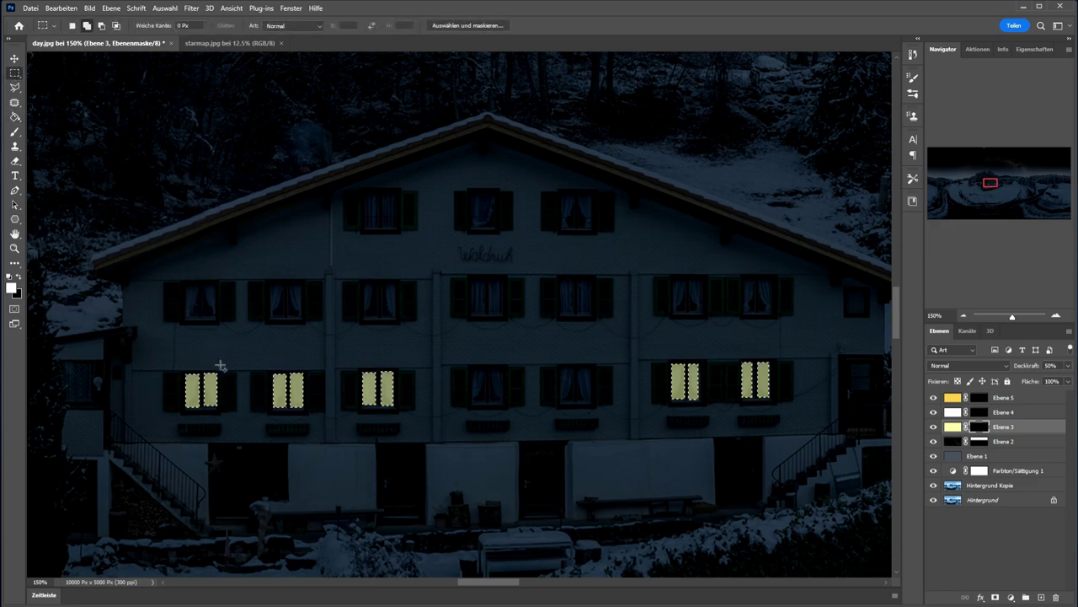
right_click(192, 380)
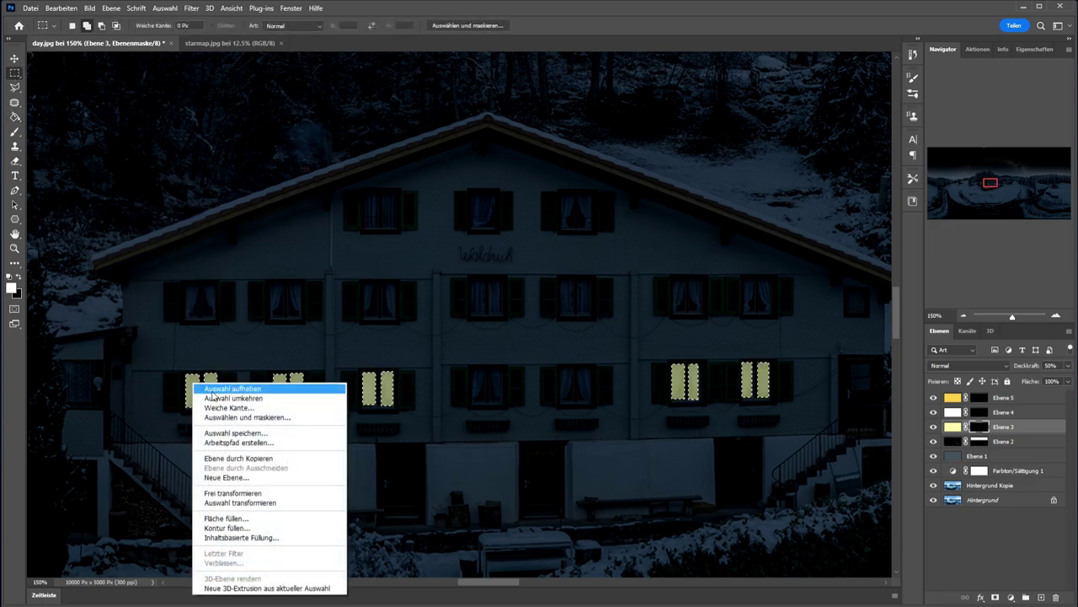
left_click(214, 391)
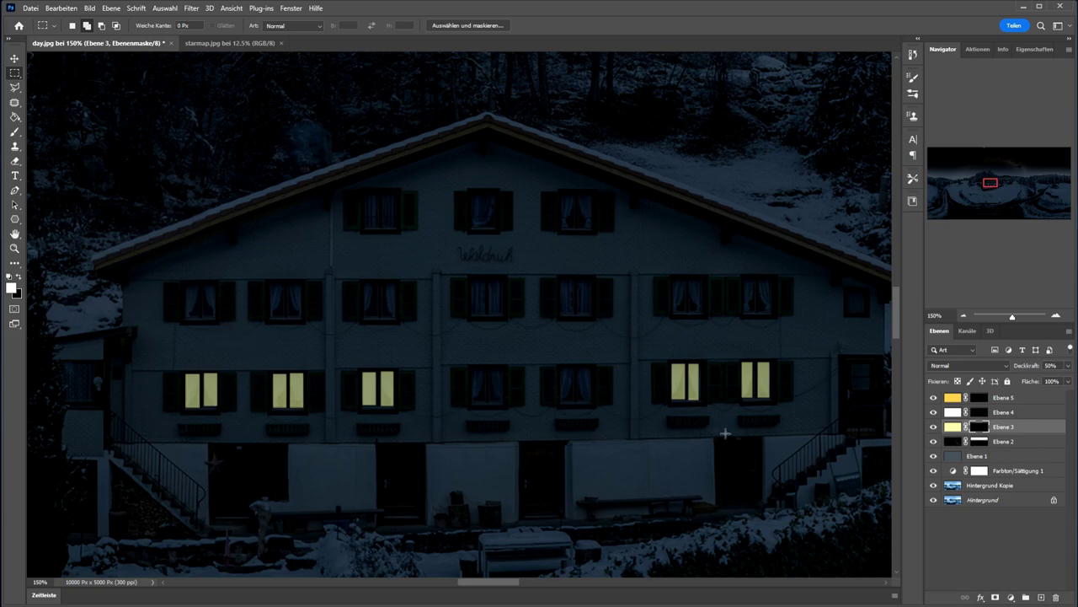
left_click(957, 400)
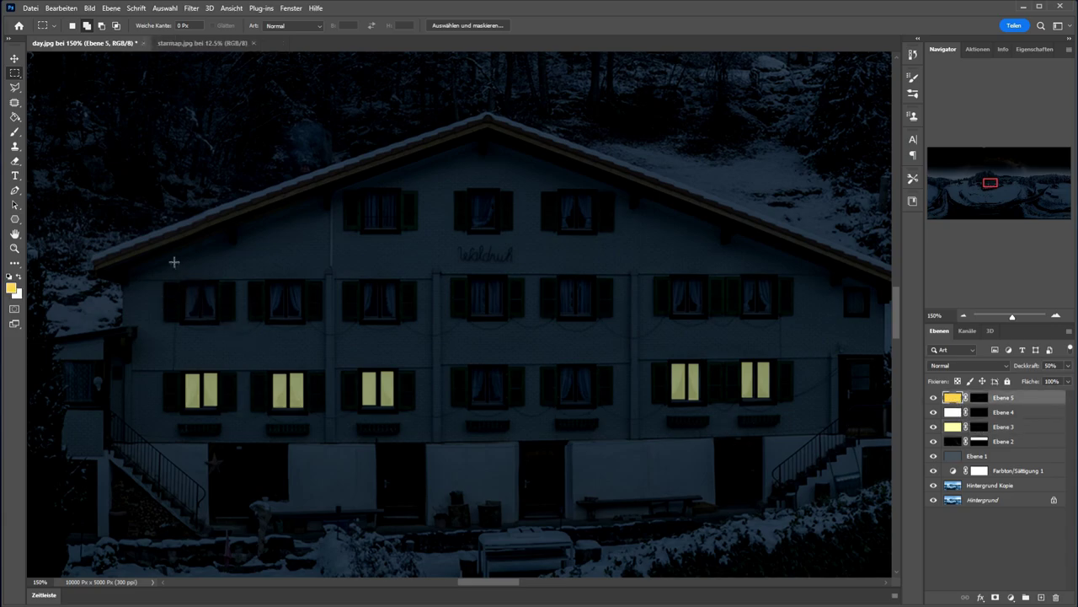
Hide Ebene 1 and marquee-select six upper-floor window panes
left_click(934, 456)
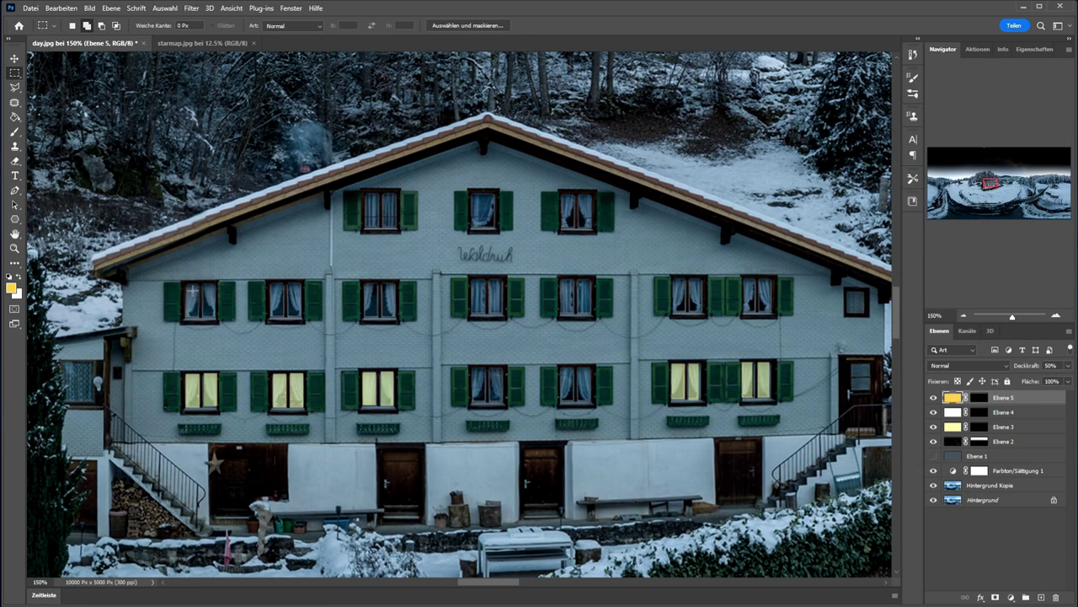
left_click_drag(187, 285, 202, 319)
left_click_drag(206, 285, 217, 320)
left_click_drag(271, 282, 284, 319)
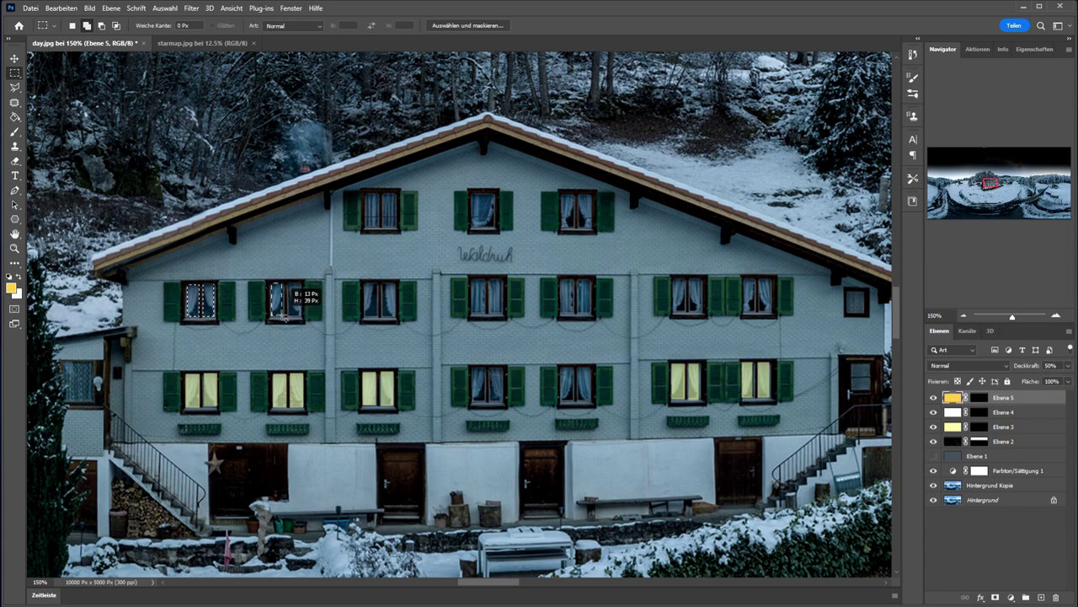
left_click_drag(286, 282, 301, 320)
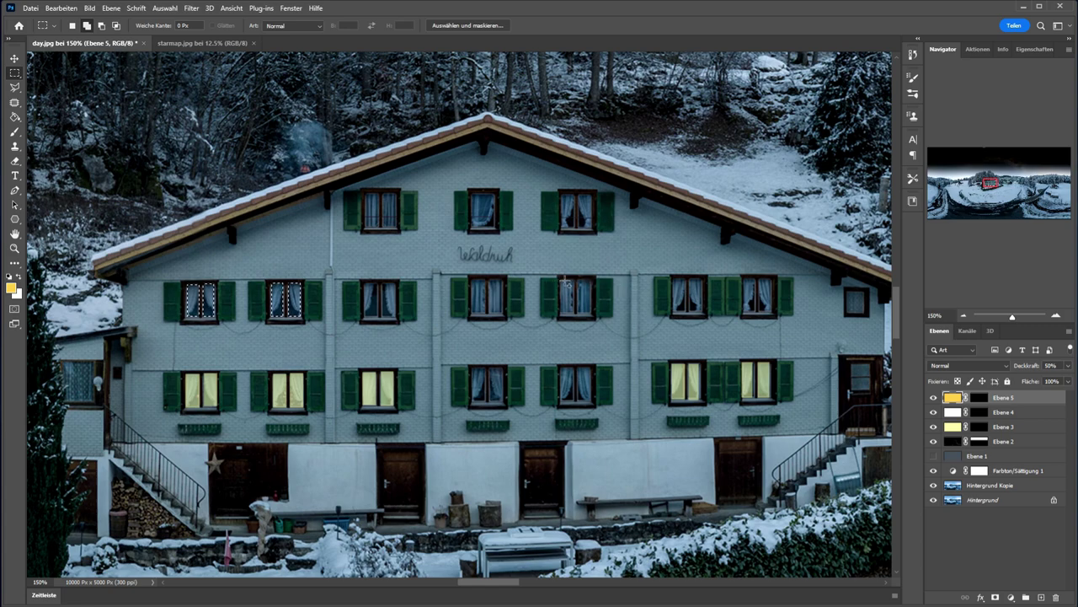
left_click_drag(560, 282, 594, 317)
left_click_drag(674, 277, 703, 314)
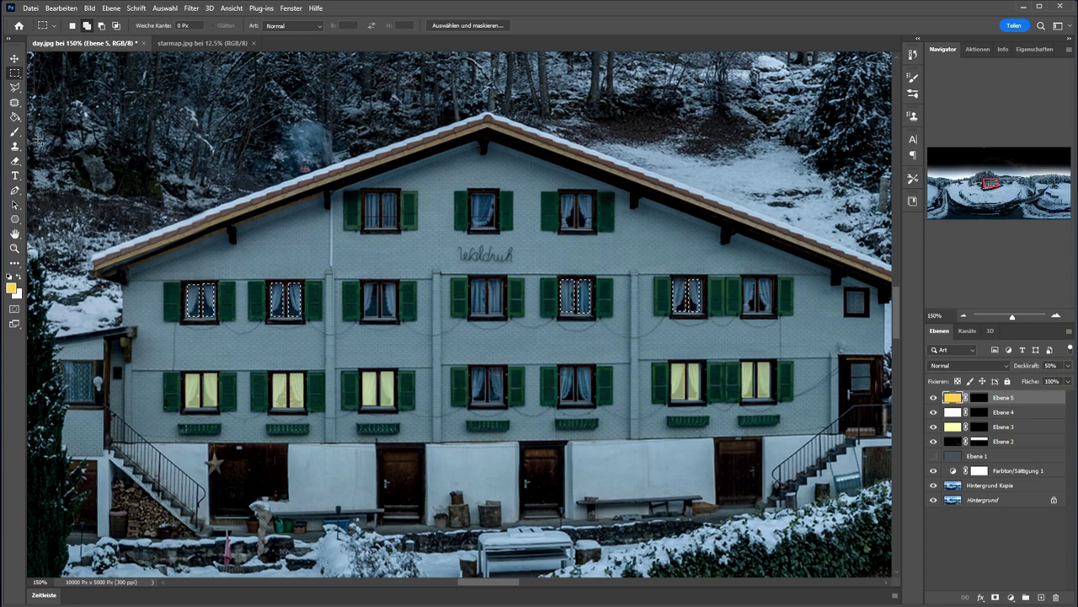
Fill Ebene 5's mask in the selection so upper windows glow orange, then select Ebene 1
left_click(16, 118)
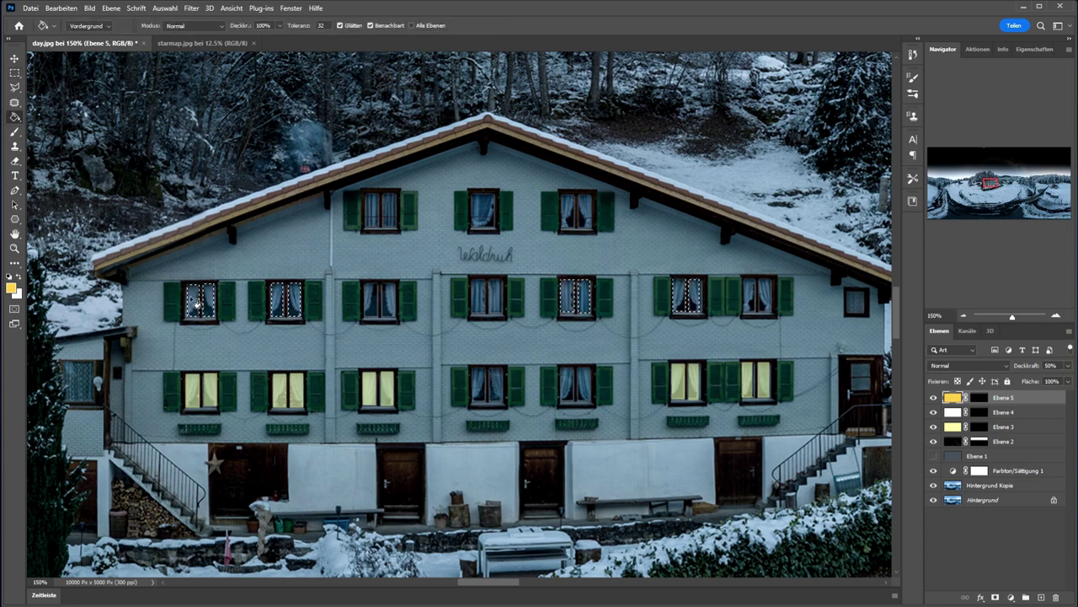
left_click(986, 401)
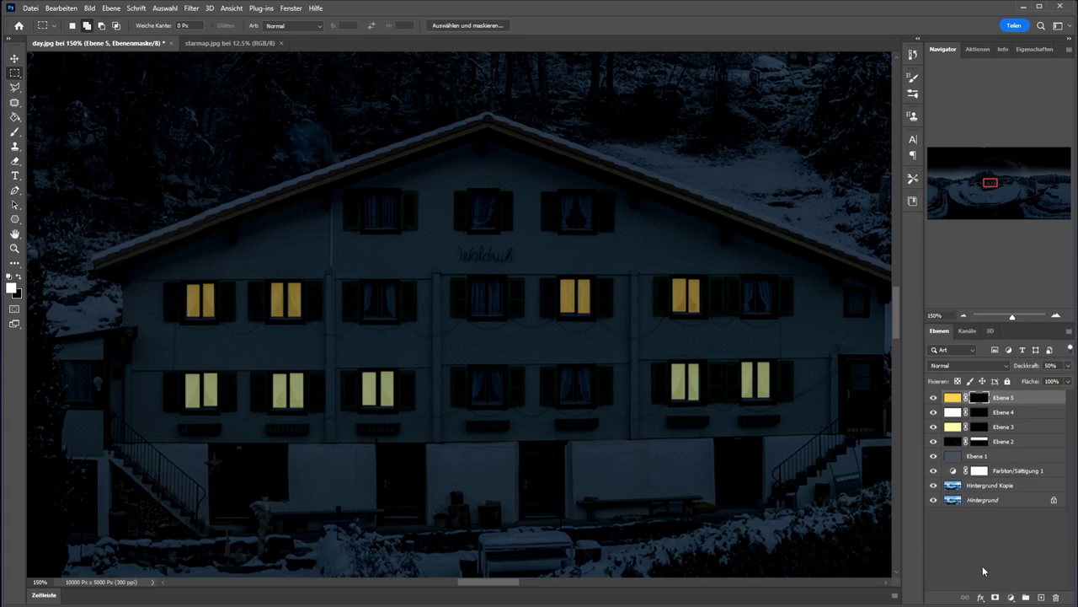
left_click(954, 456)
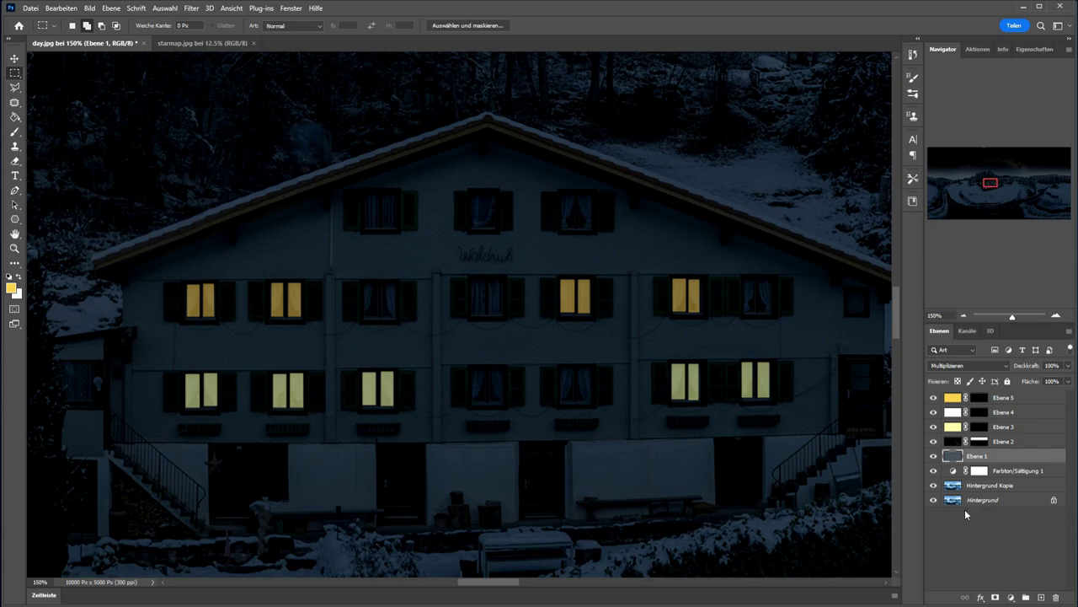
Add a layer mask to Ebene 1 and make black the foreground colour
left_click(933, 456)
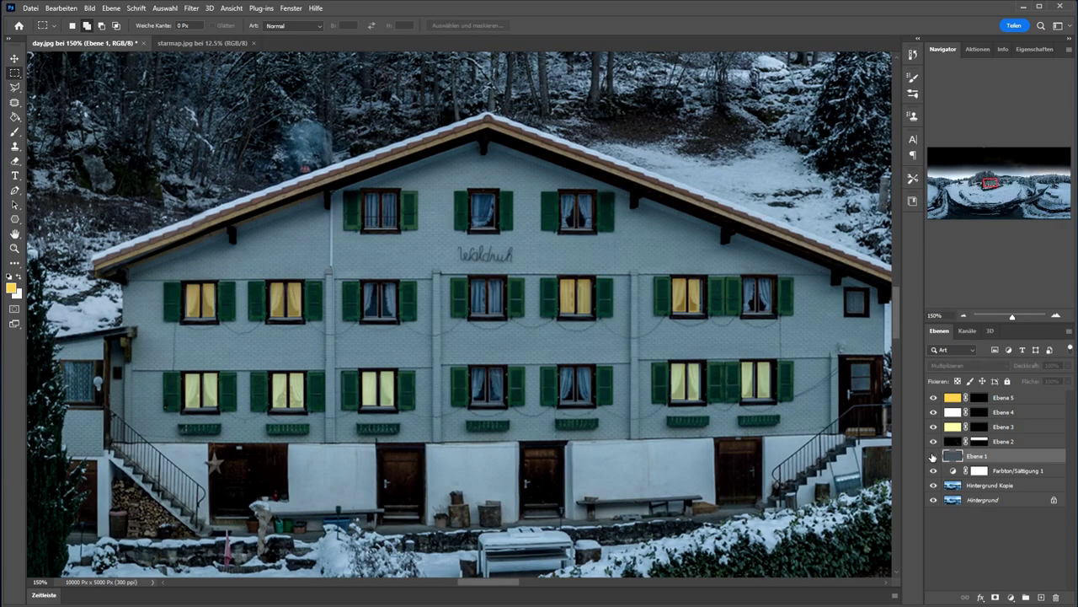
left_click(933, 457)
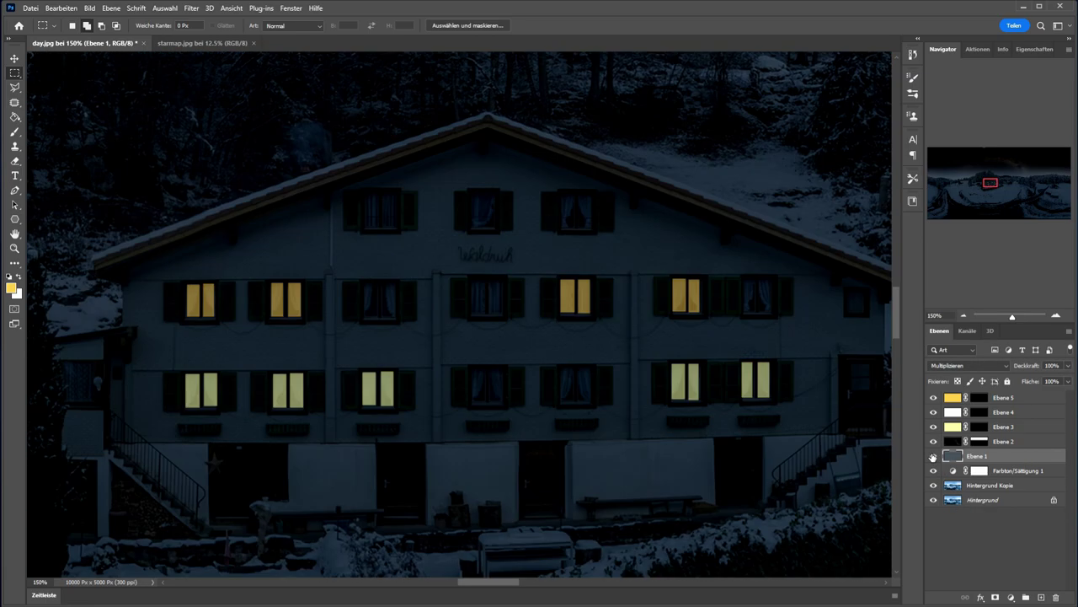
left_click(997, 598)
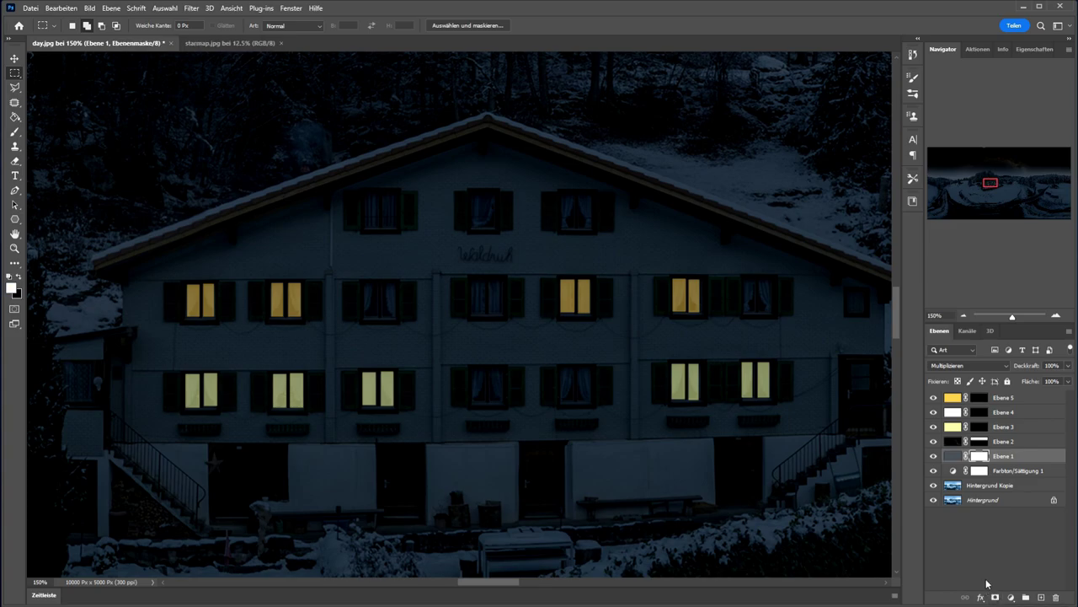
left_click(20, 279)
Select the three left windows and fill Ebene 1's mask black over them
left_click_drag(271, 282, 301, 319)
left_click_drag(187, 283, 217, 320)
left_click_drag(185, 371, 217, 409)
left_click(15, 117)
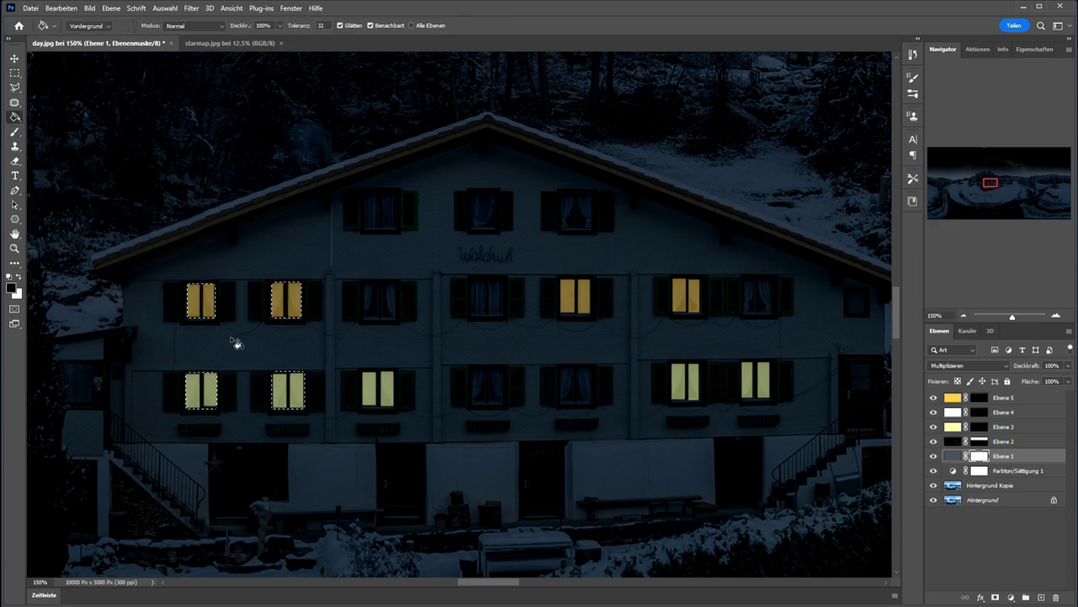
left_click(199, 305)
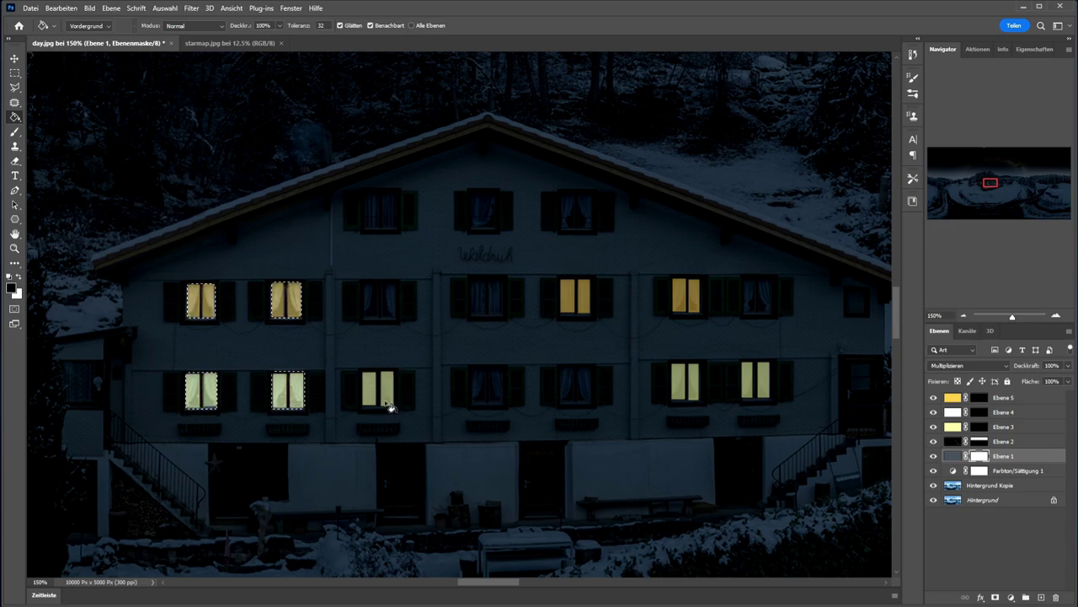
Marquee-select the five remaining lit windows on both floors
left_click(15, 73)
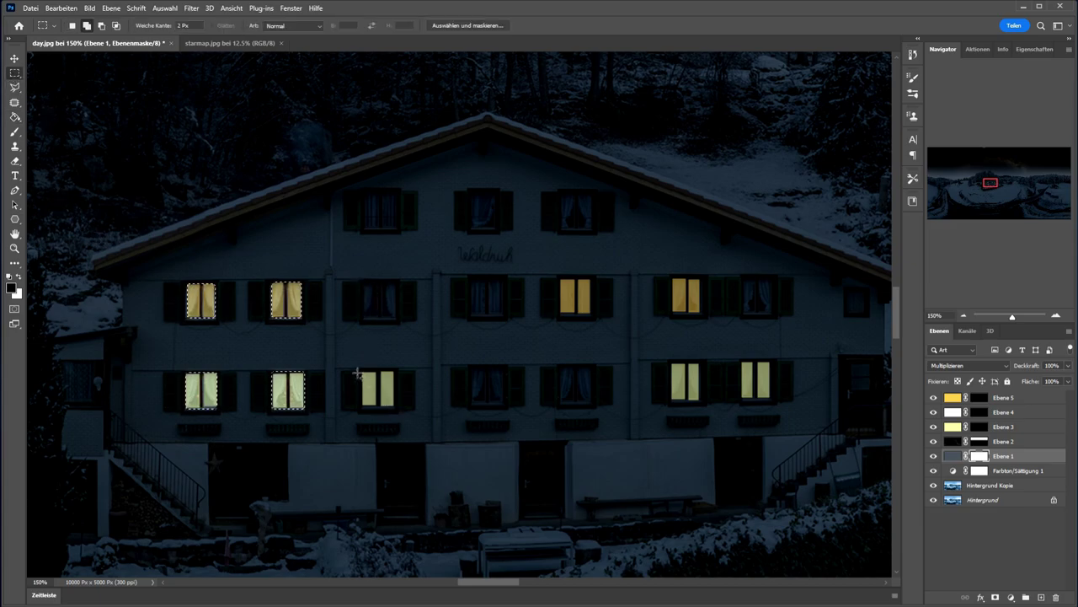
left_click_drag(361, 371, 394, 406)
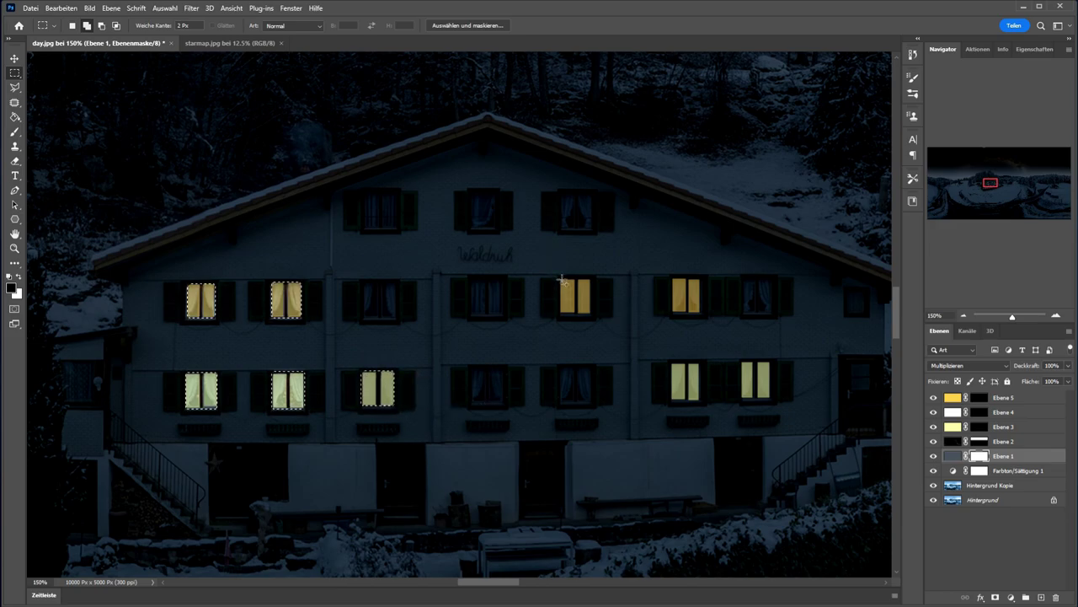
left_click_drag(559, 278, 593, 317)
left_click_drag(671, 278, 700, 314)
left_click_drag(671, 363, 700, 400)
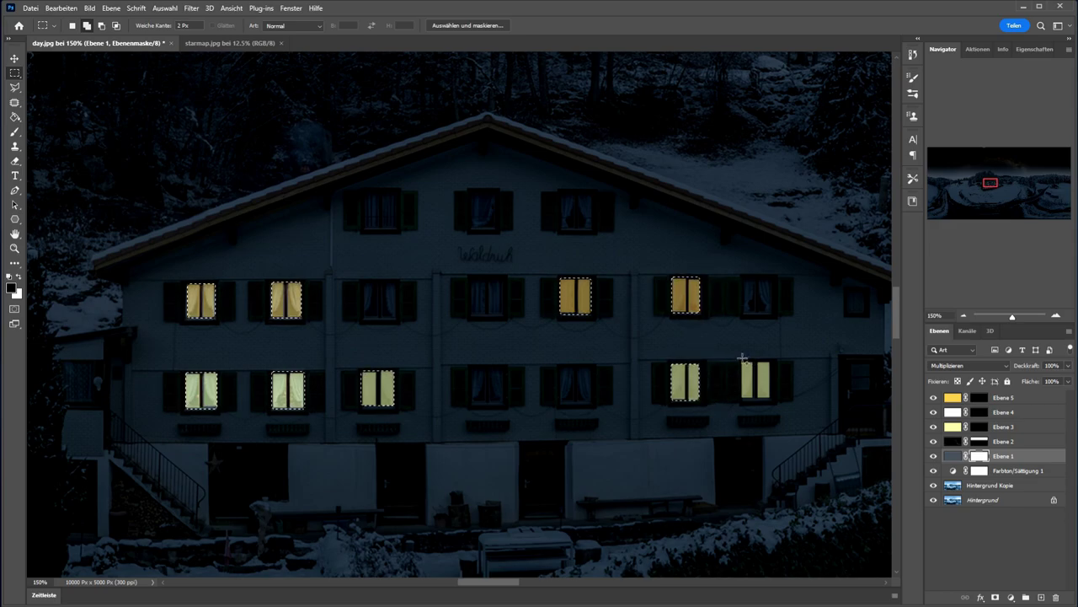
left_click_drag(742, 359, 771, 399)
Fill Ebene 1's mask black in the selection, deselect, and zoom out
left_click(14, 118)
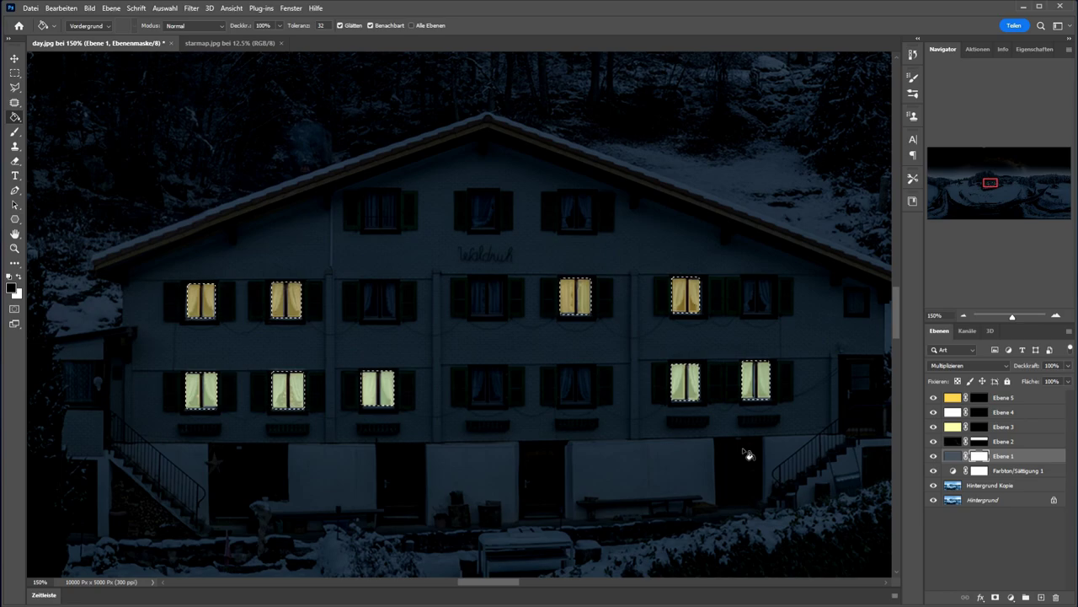
key("ctrl+d")
key("m")
key("ctrl+minus")
key("ctrl+minus")
key("ctrl+minus")
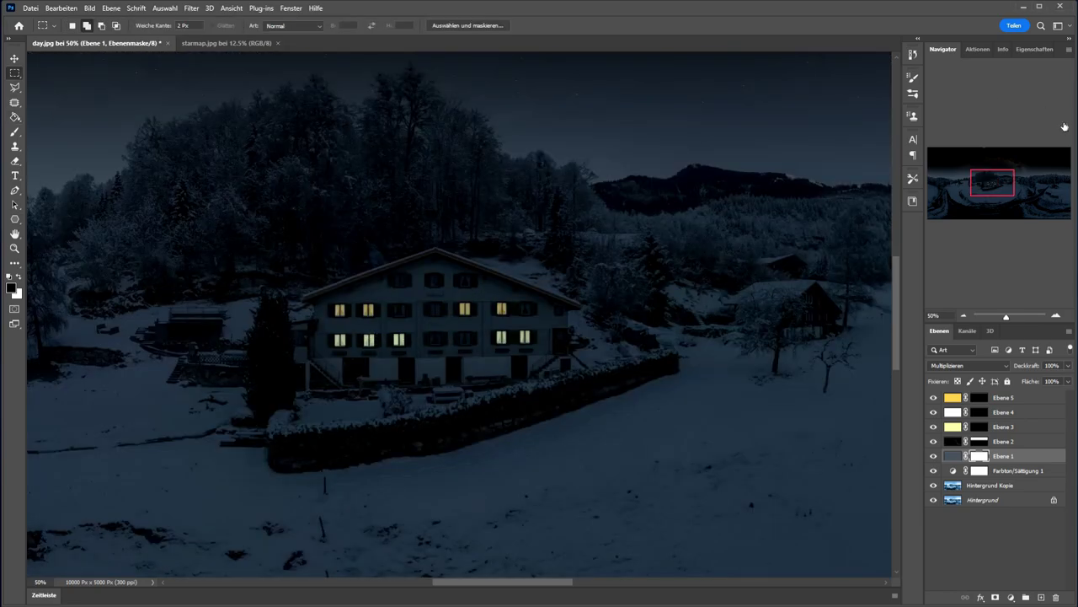
Pan the Navigator toward the road and chalets and zoom to 150%
left_click_drag(999, 184, 1017, 183)
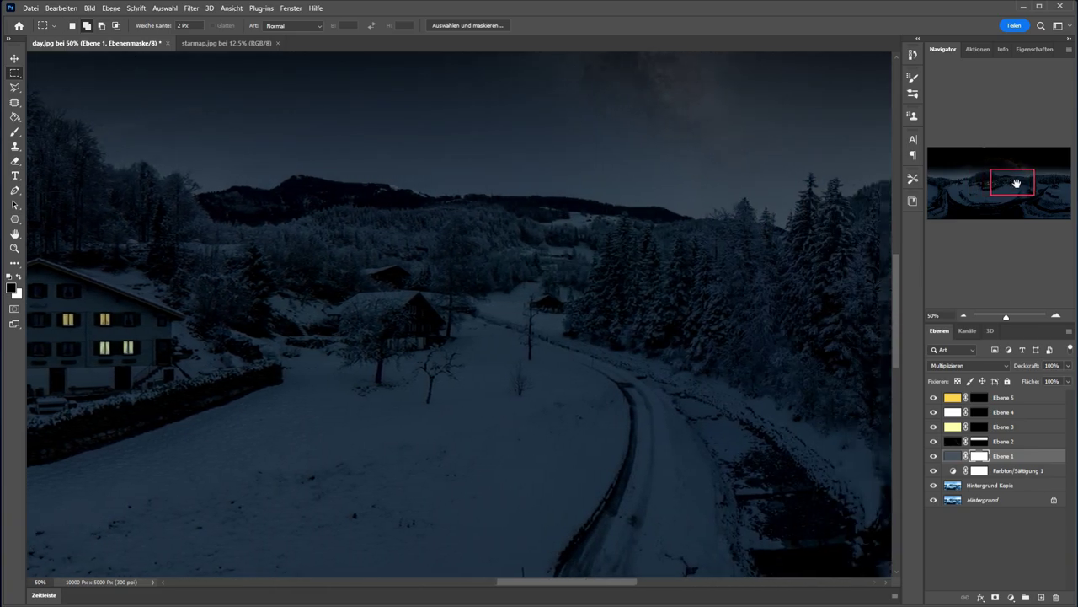
left_click(39, 581)
key("Return")
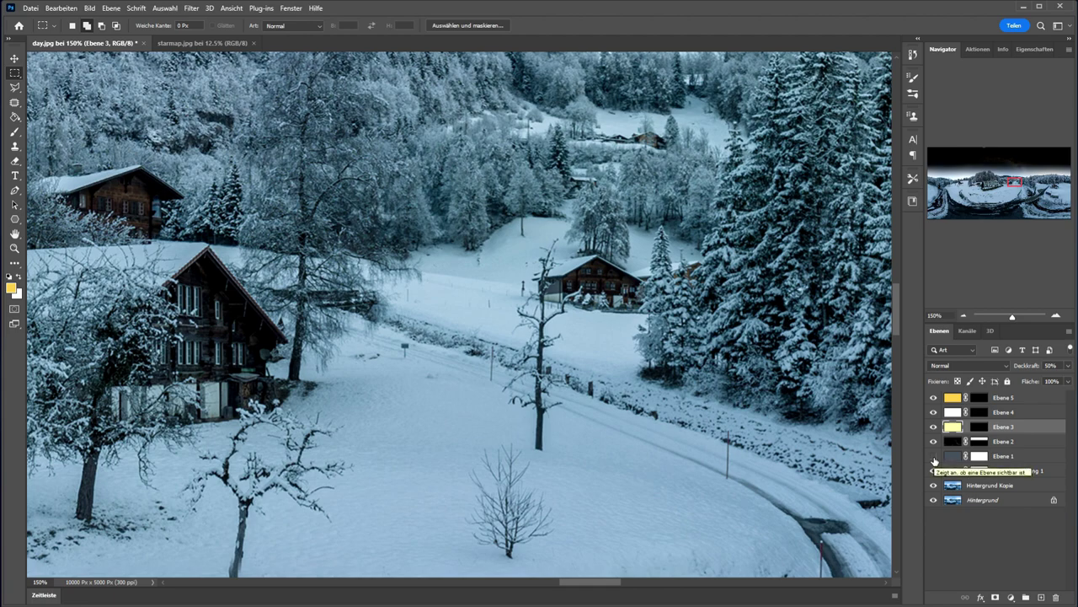
Target Ebene 3's mask and select windows on the left, upper and middle chalets
left_click(979, 430)
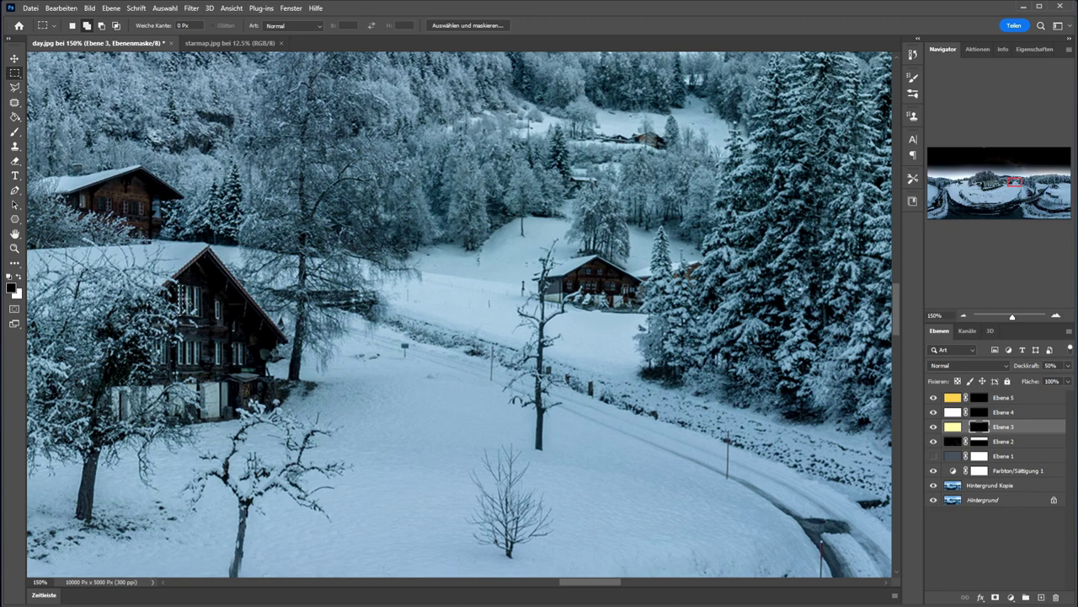
left_click_drag(177, 284, 192, 314)
left_click_drag(176, 364, 196, 334)
left_click_drag(103, 187, 142, 212)
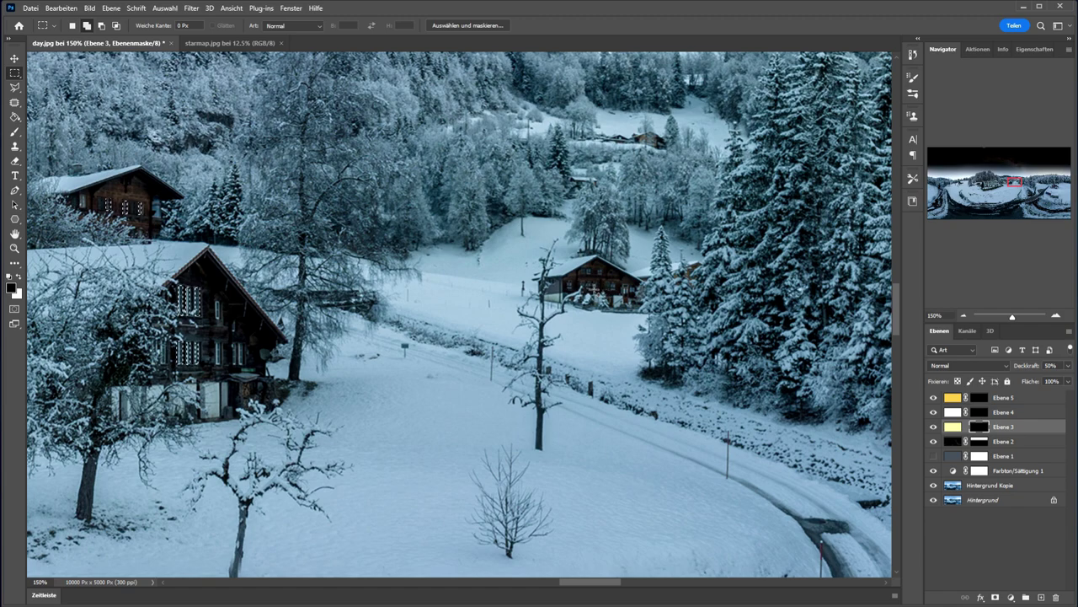
left_click_drag(588, 280, 603, 297)
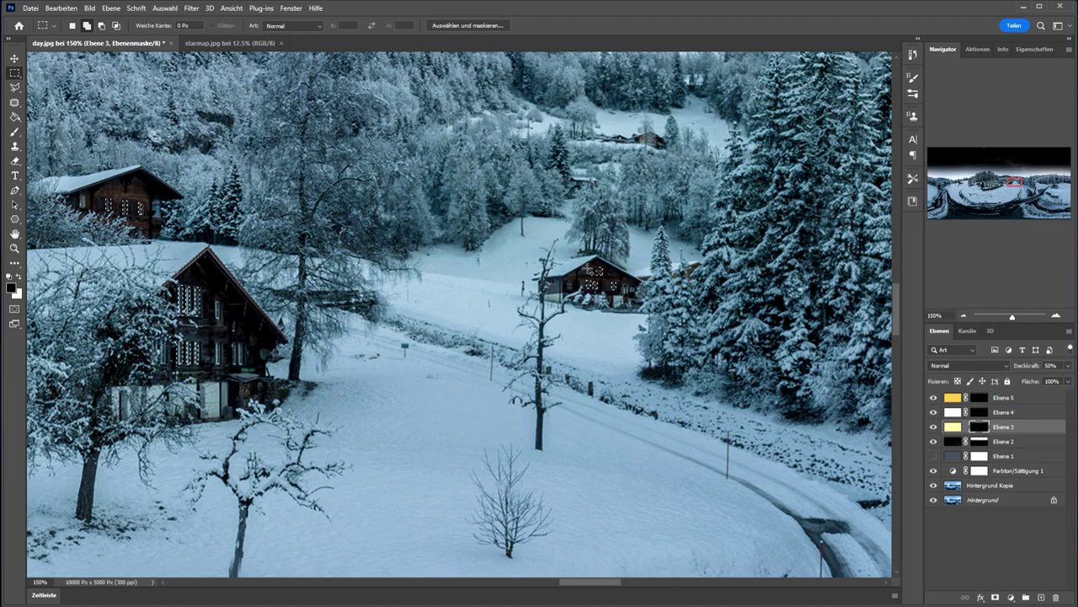
left_click_drag(589, 264, 594, 275)
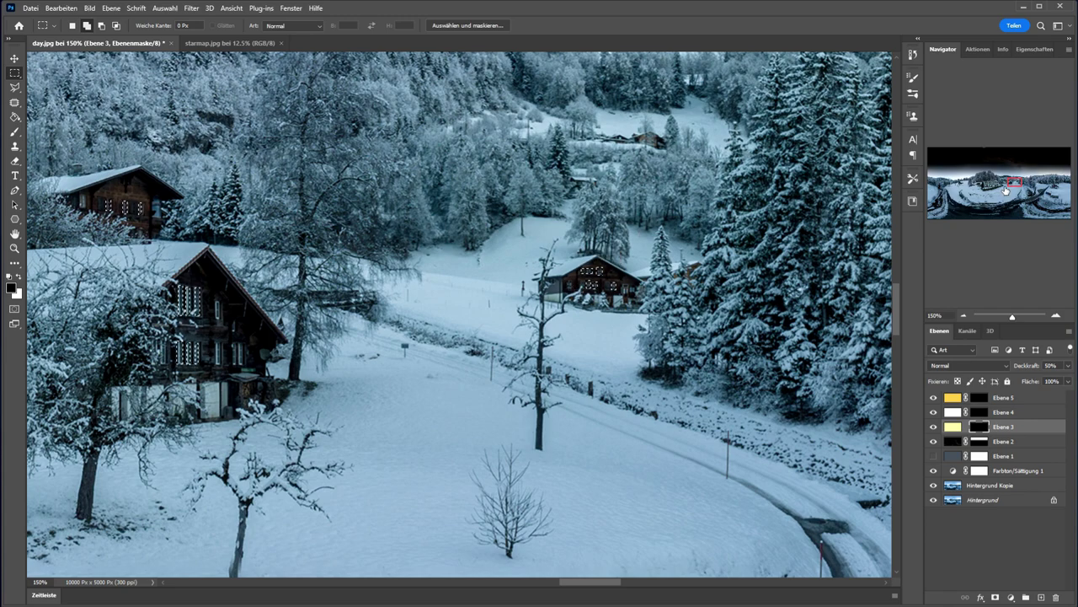
Pan to the forest chalet and add its small window to the selection
left_click_drag(1009, 185, 1008, 179)
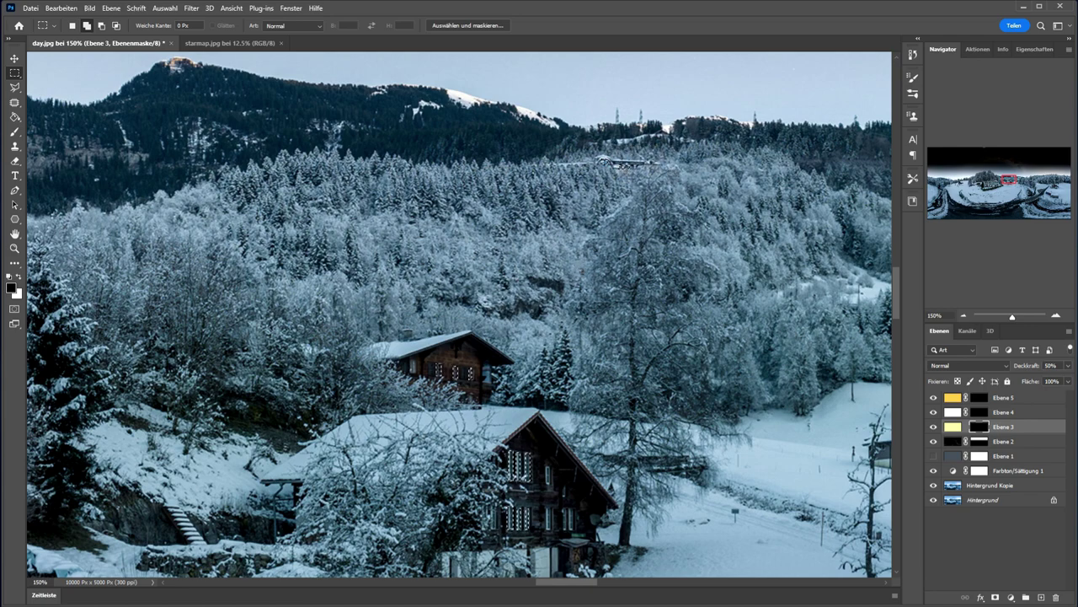
left_click_drag(1005, 180, 1018, 180)
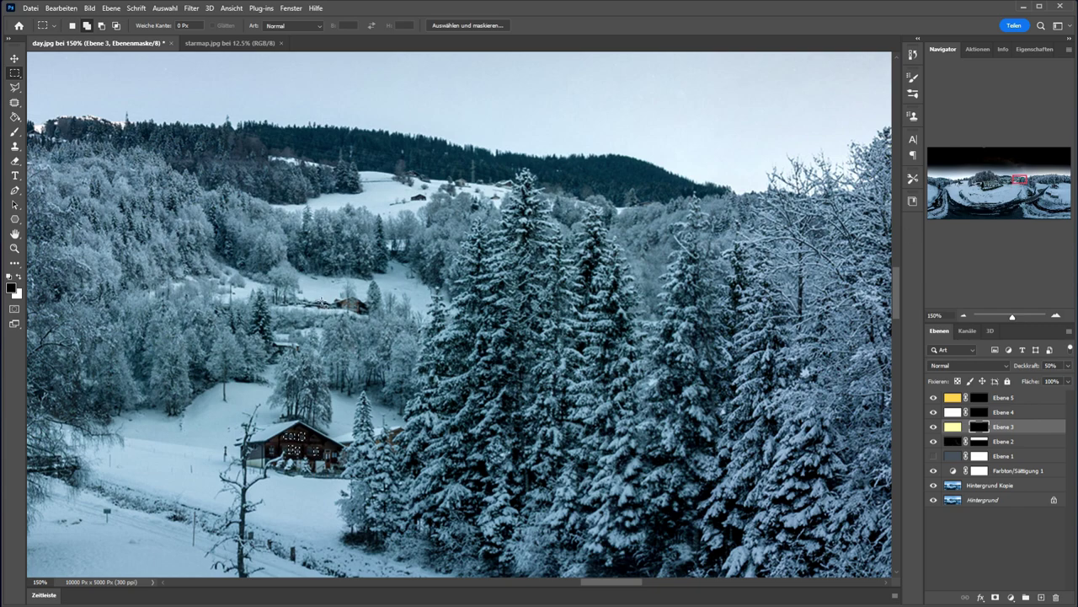
left_click_drag(320, 300, 326, 307)
left_click(1008, 180)
left_click_drag(1008, 180, 1008, 181)
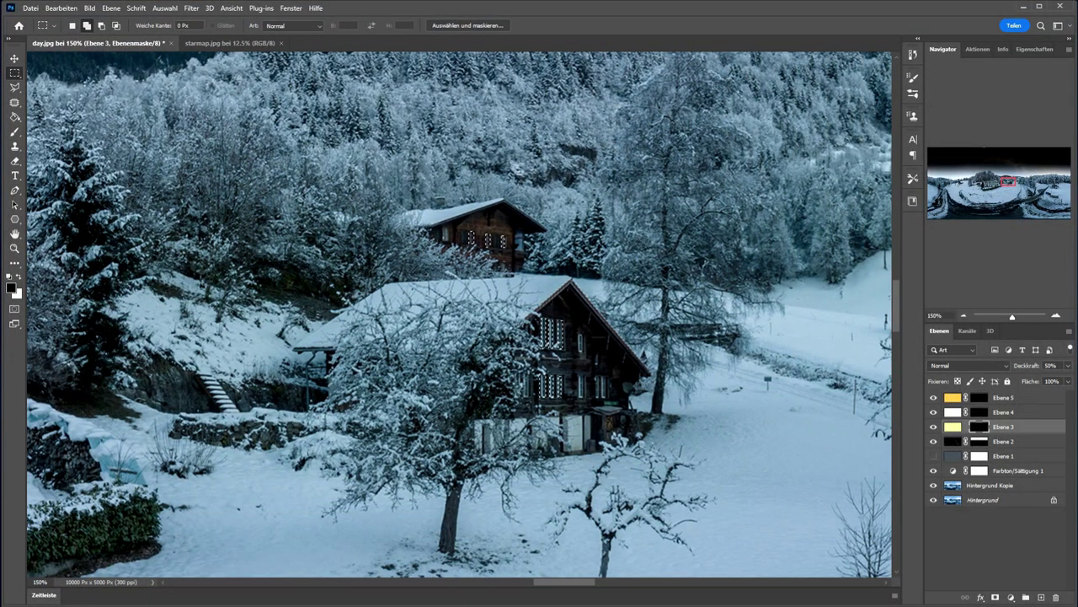
left_click(14, 117)
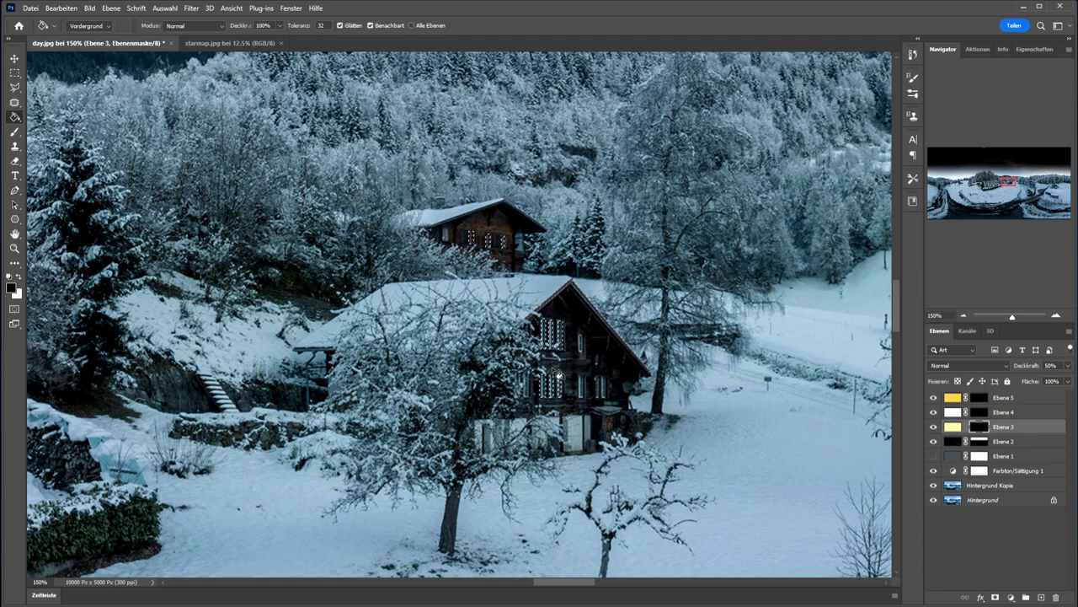
Fill the chalet windows white on Ebene 3's mask, then show Ebene 1 and select its mask
left_click(20, 277)
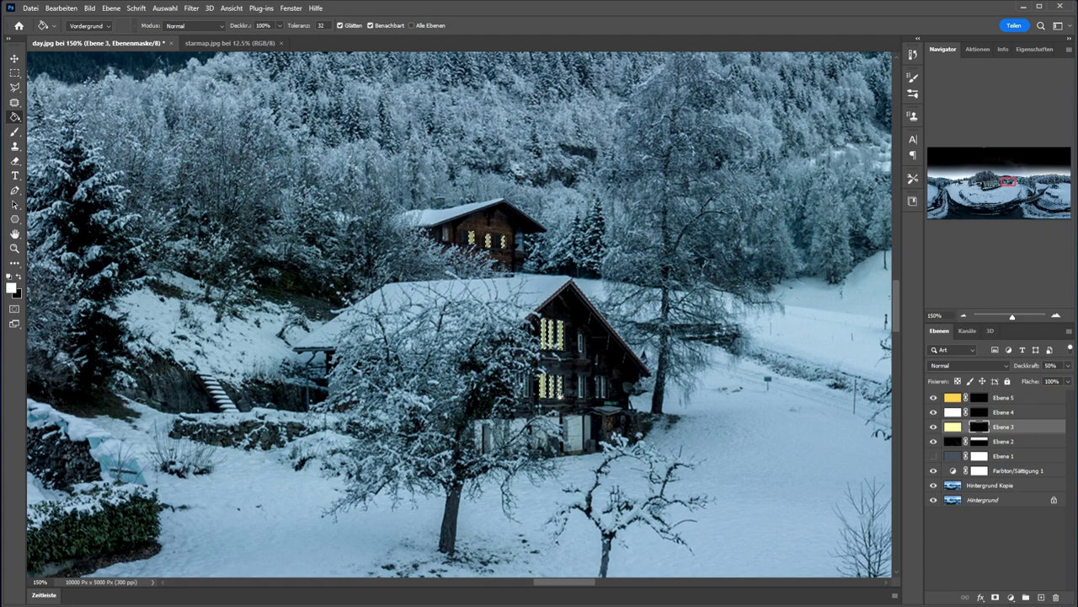
left_click(933, 457)
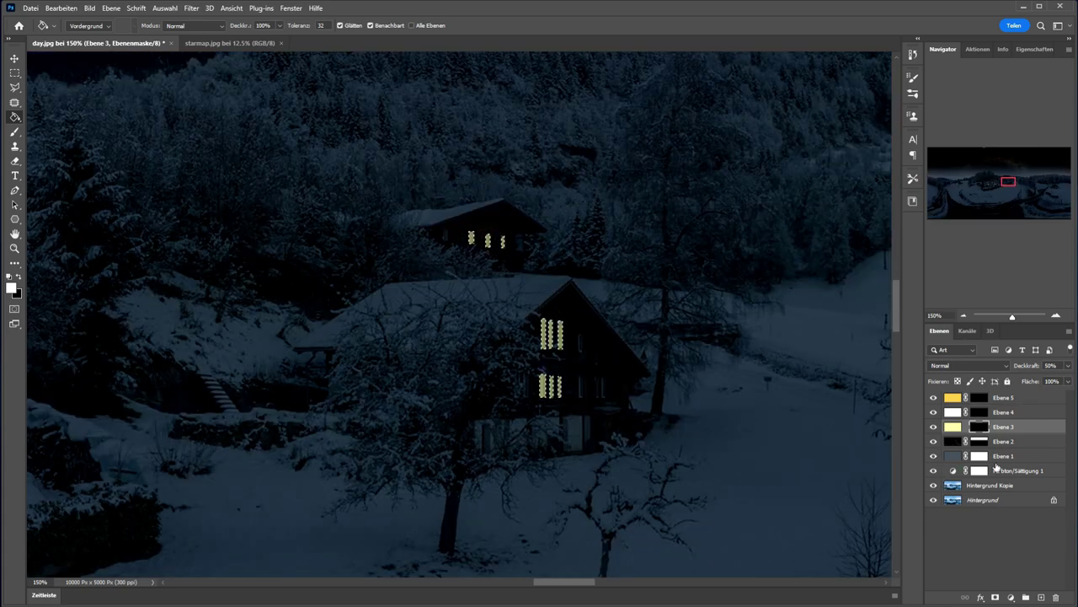
left_click(979, 456)
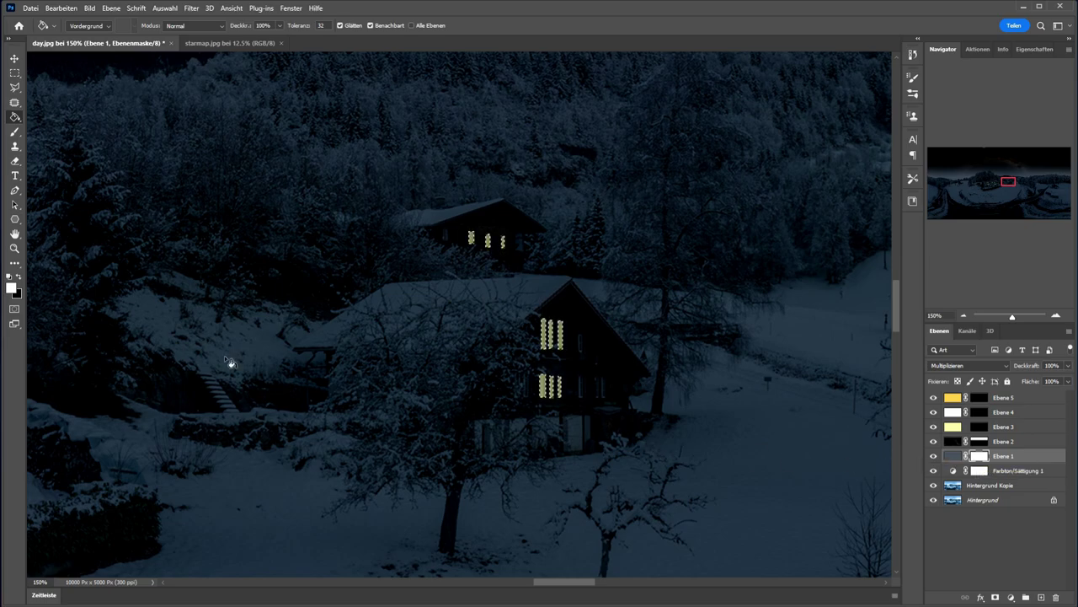
left_click(18, 276)
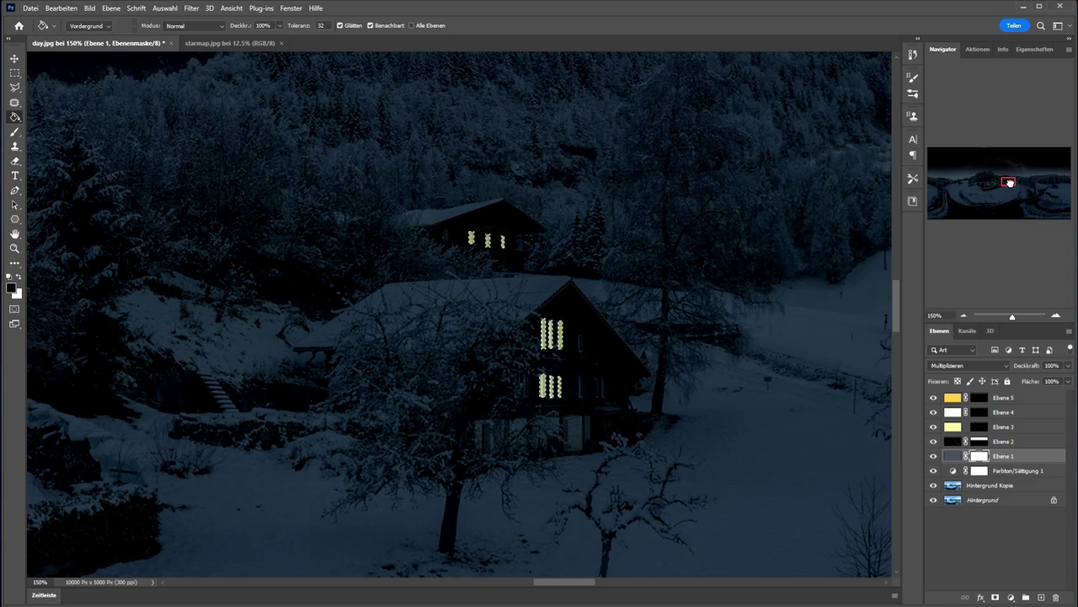
Switch to the Rectangle Marquee and clear the window selection with Auswahl aufheben
left_click_drag(1011, 183, 1015, 182)
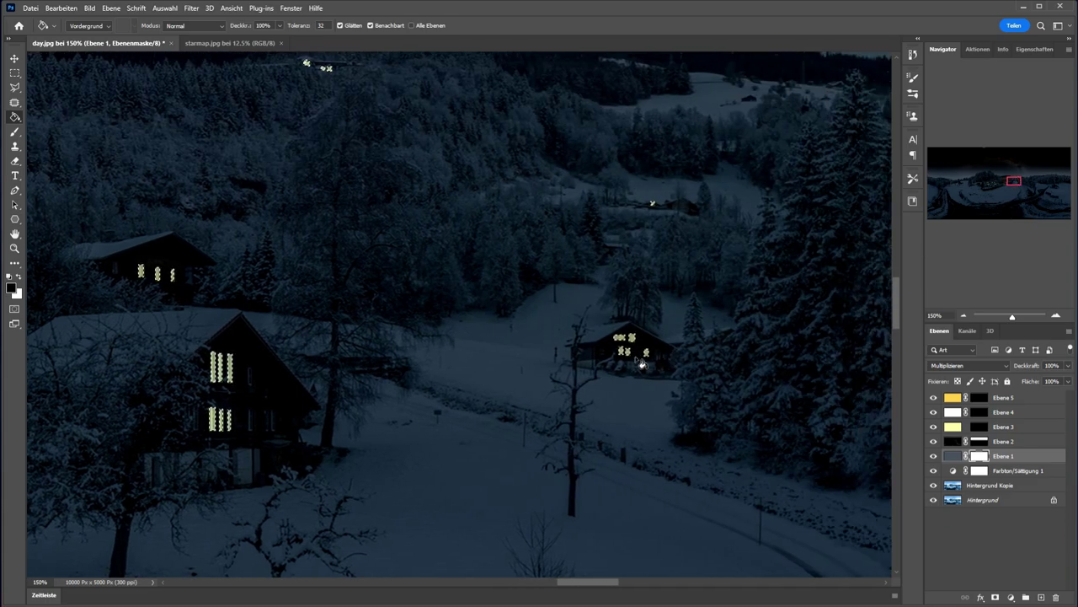
right_click(620, 339)
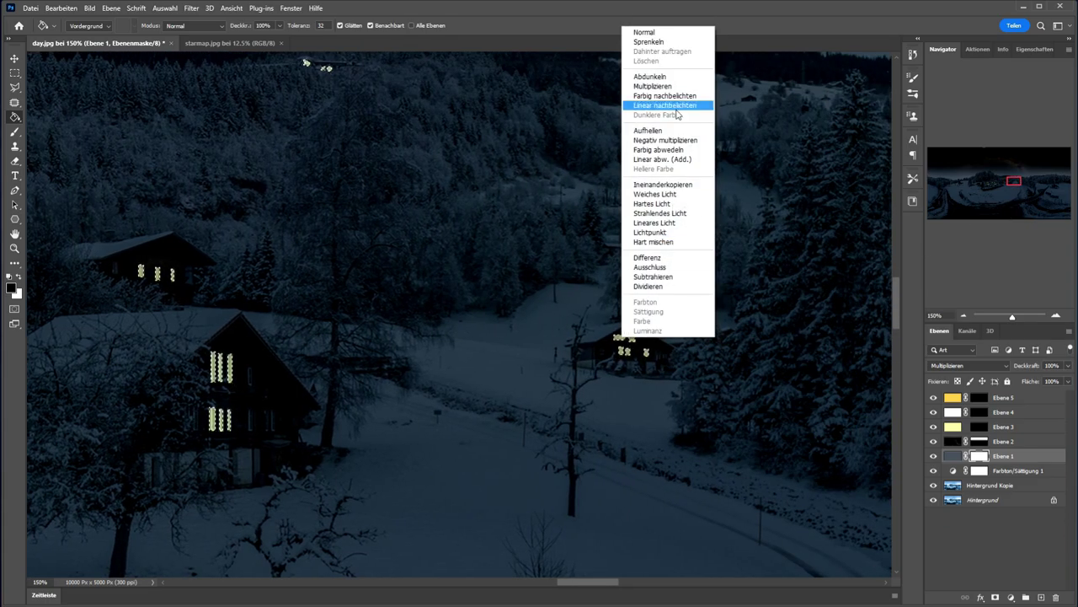
left_click(14, 75)
left_click(14, 75)
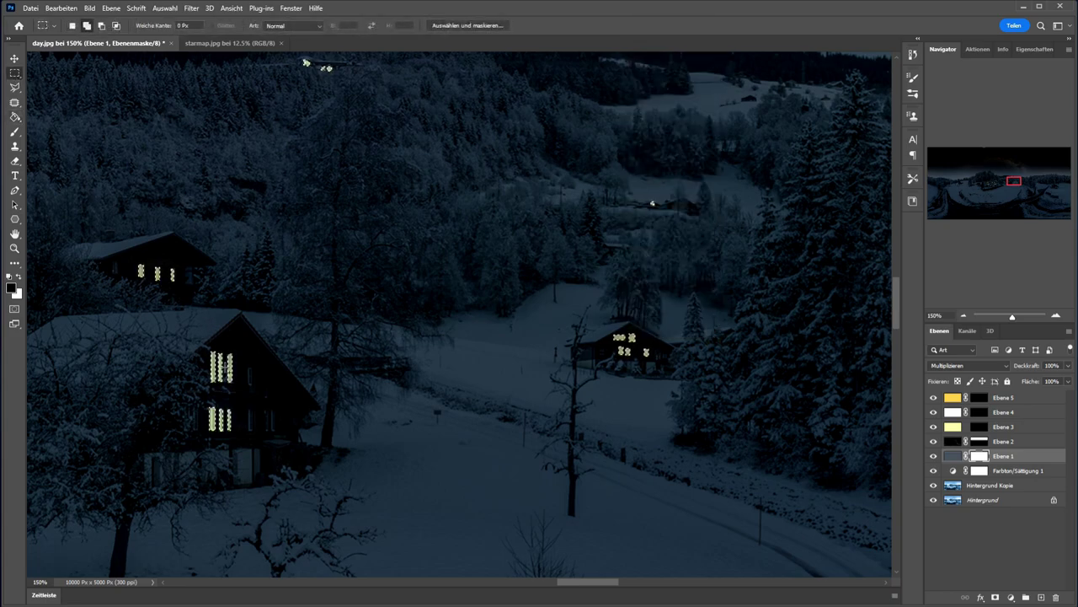
right_click(229, 367)
left_click(270, 373)
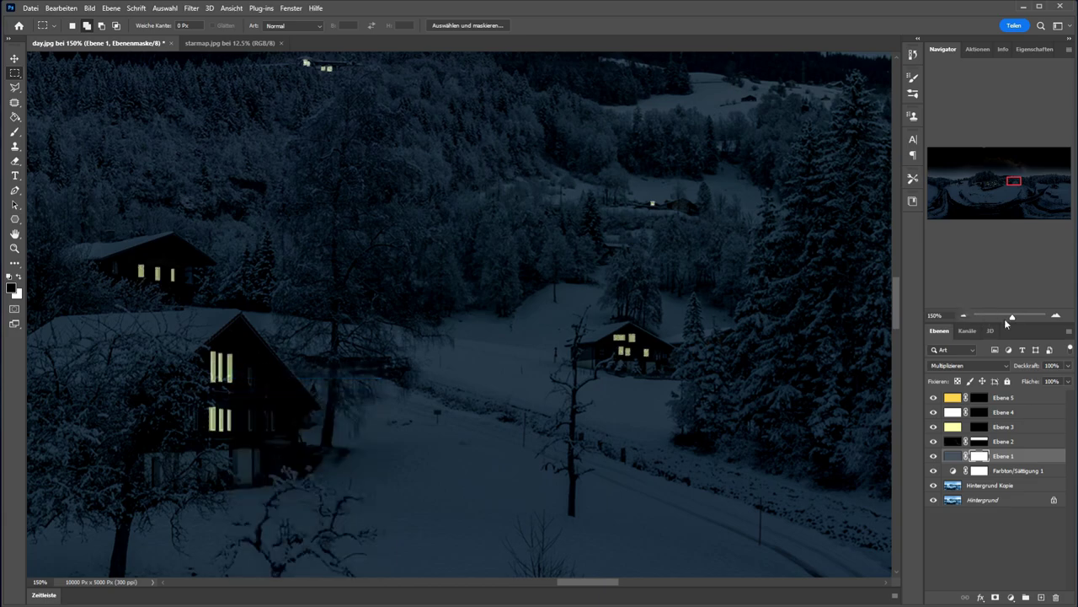
Set the view zoom to 50%
left_click(40, 581)
type("50")
key("Return")
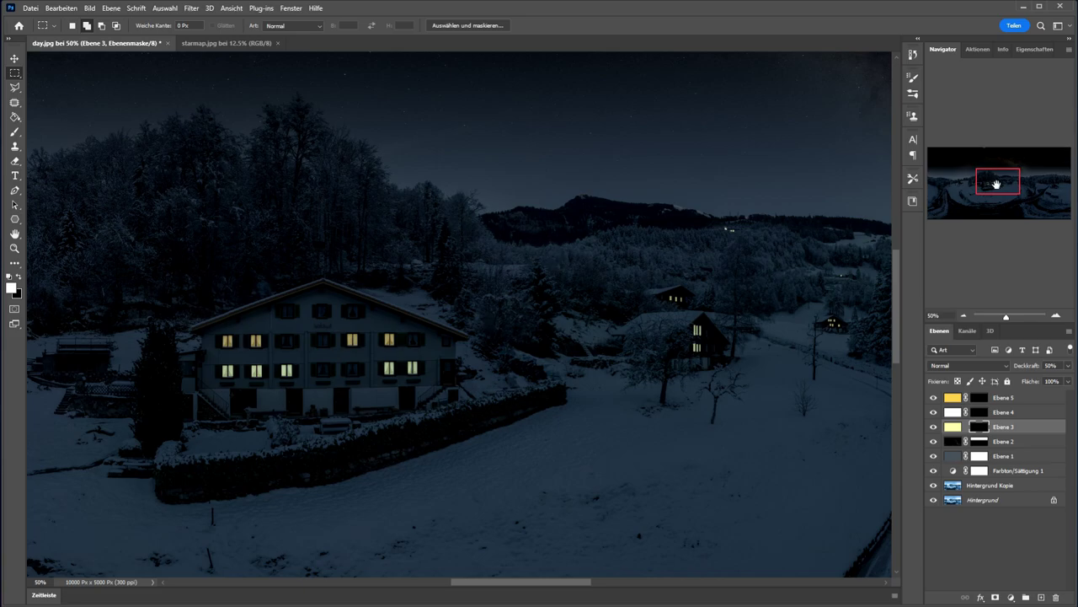
left_click_drag(997, 183, 998, 184)
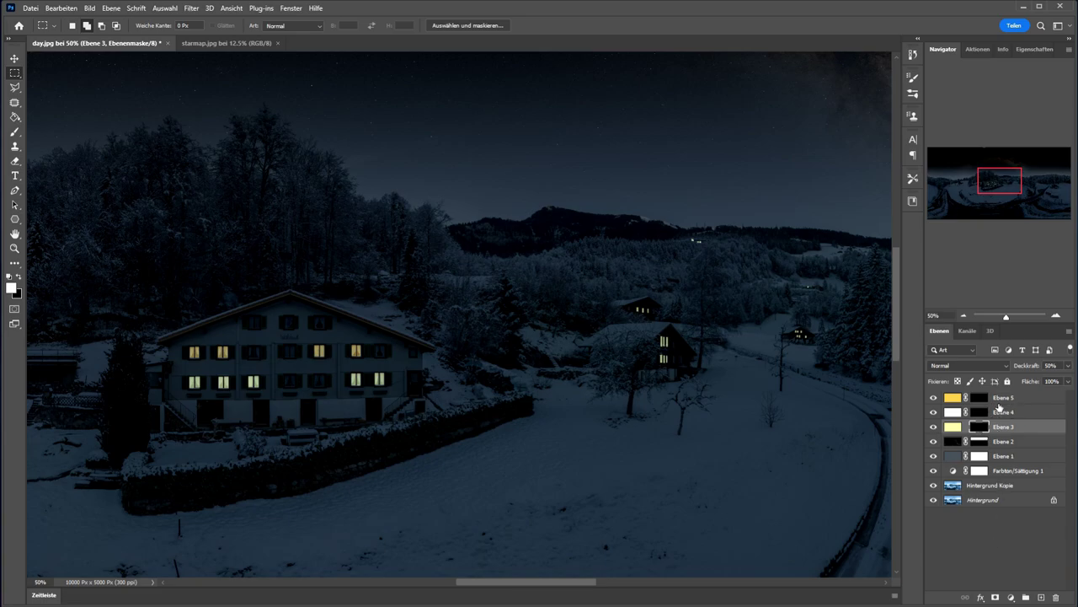
Rename layer Ebene 1 to Night and Ebene 2 to Sky
left_click(1003, 457)
double_click(1005, 460)
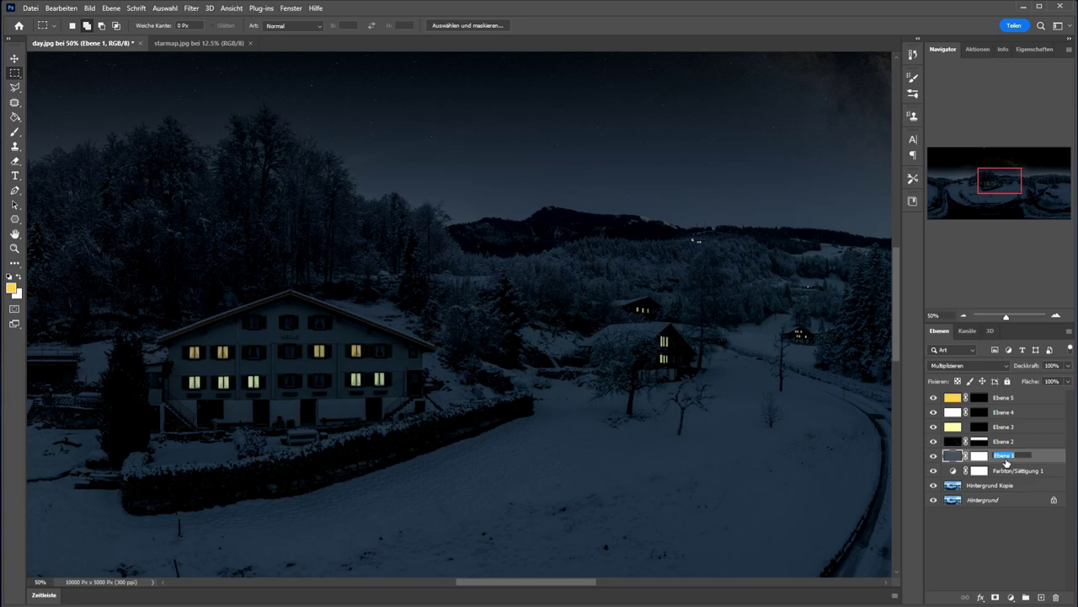
type("Nicht")
key("Return")
left_click(1007, 443)
double_click(1007, 442)
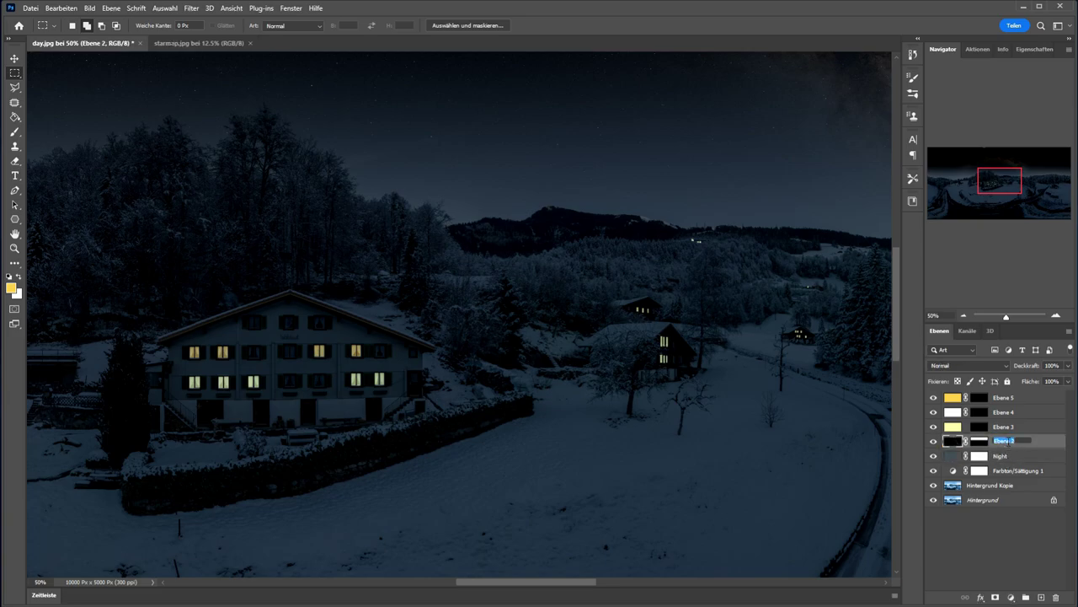
type("Sk")
left_click(1007, 428)
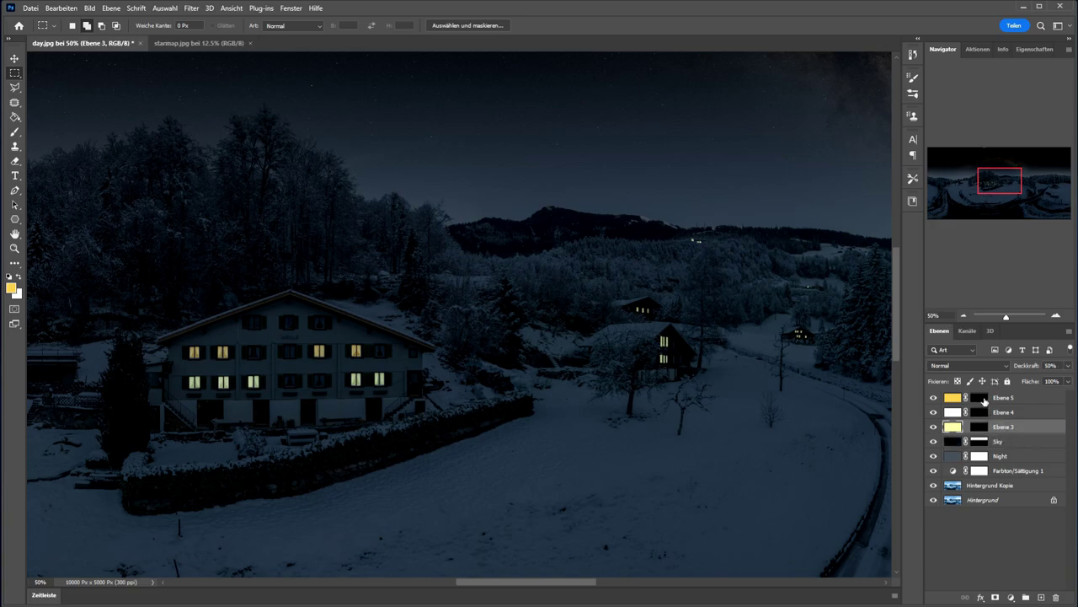
Group the window-light layers Ebene 3–5 and name the group Lights
left_click(979, 398)
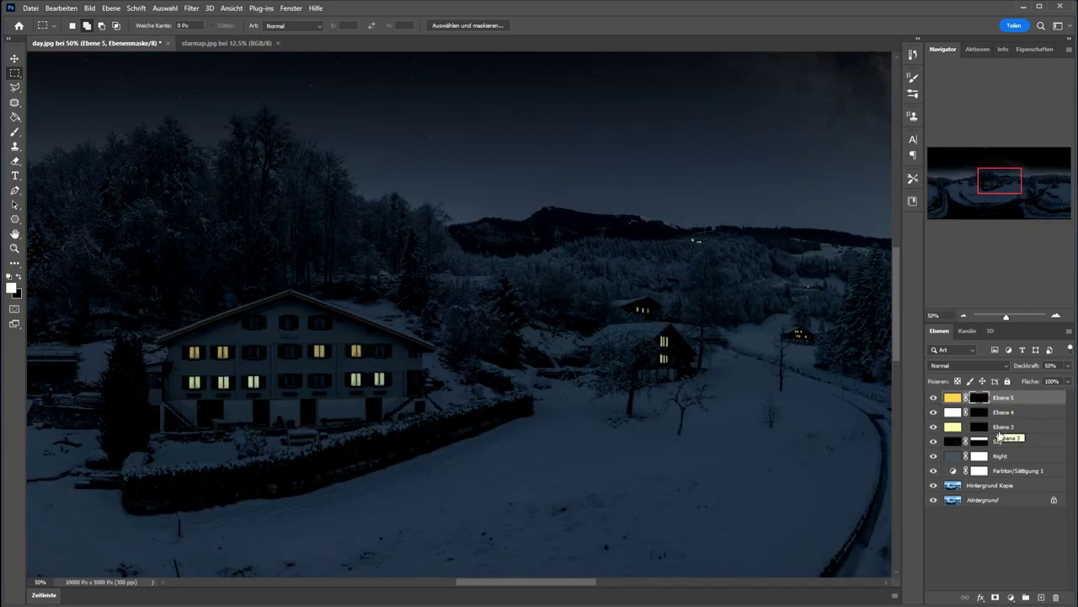
left_click(955, 401)
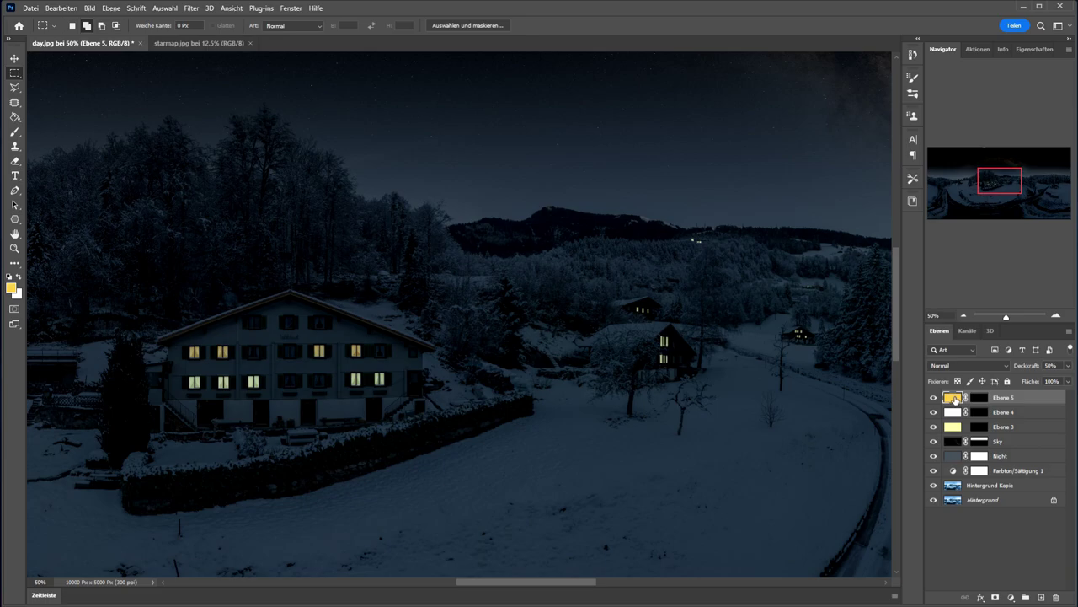
left_click(955, 429, "shift")
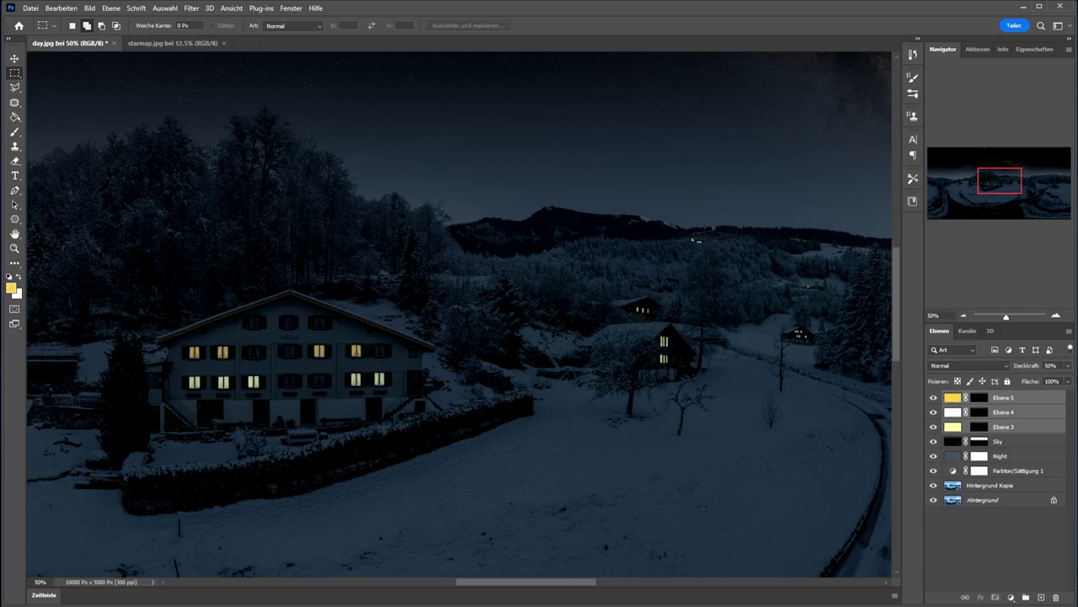
left_click(1026, 598)
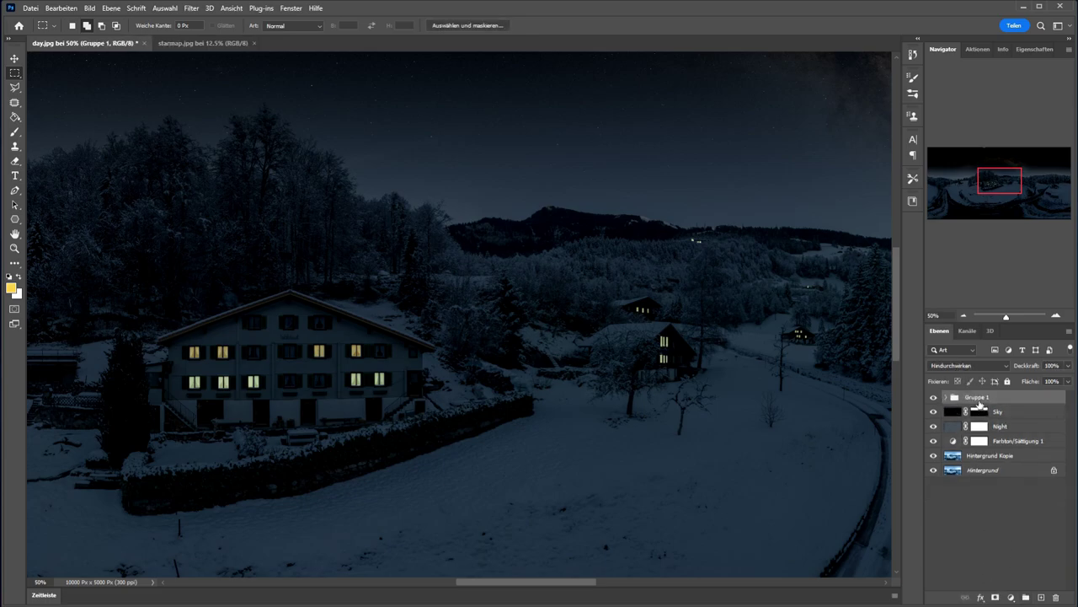
double_click(977, 397)
type("G")
type("ights")
key("Return")
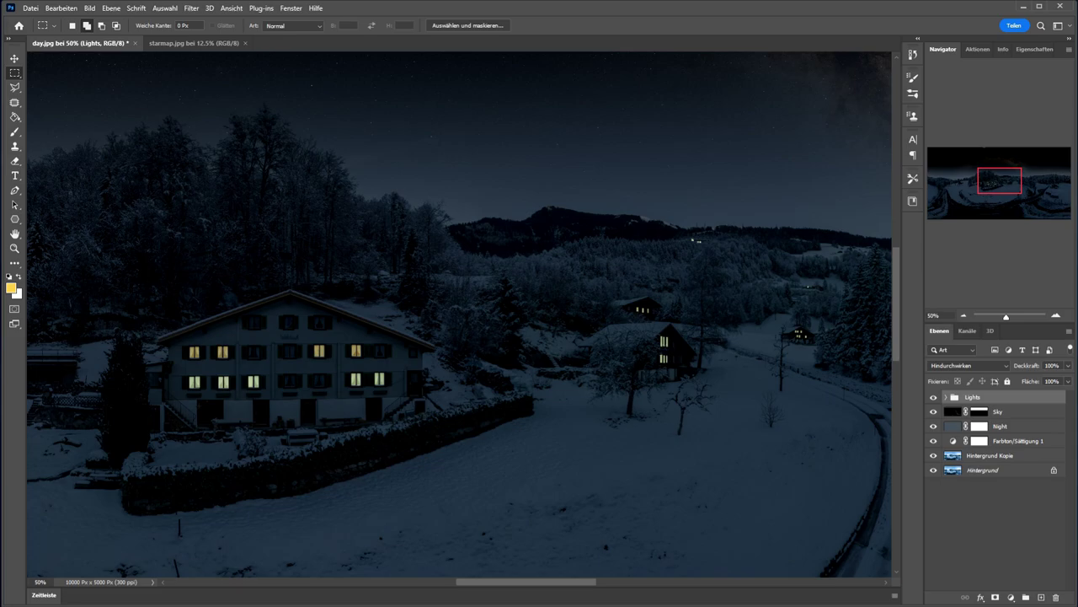
key("alt+Tab")
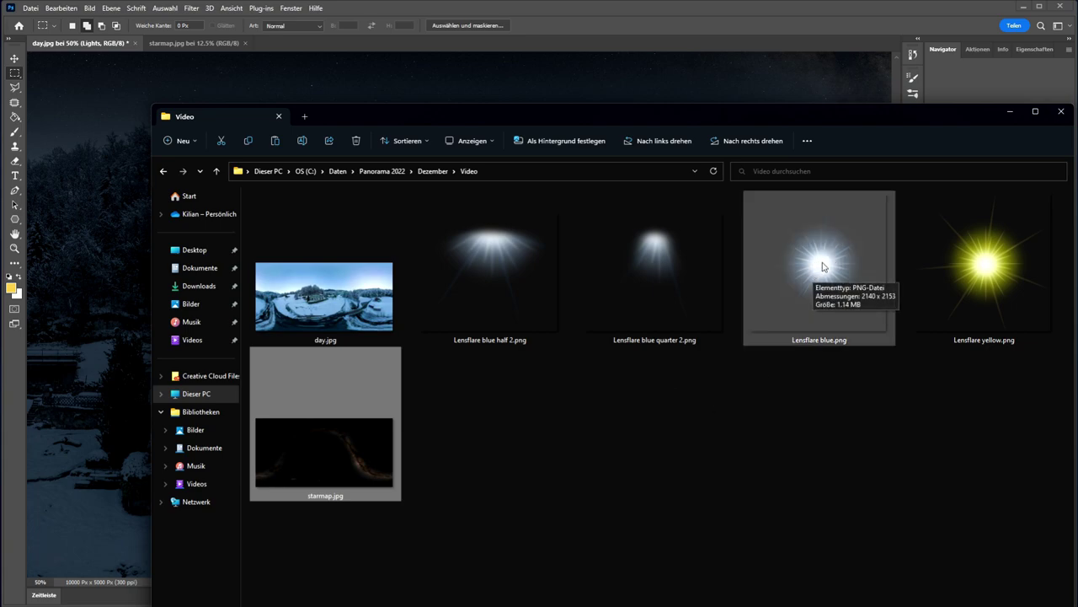
Drag Lensflare blue.png from the Video folder onto the Photoshop canvas
left_click_drag(823, 267, 98, 249)
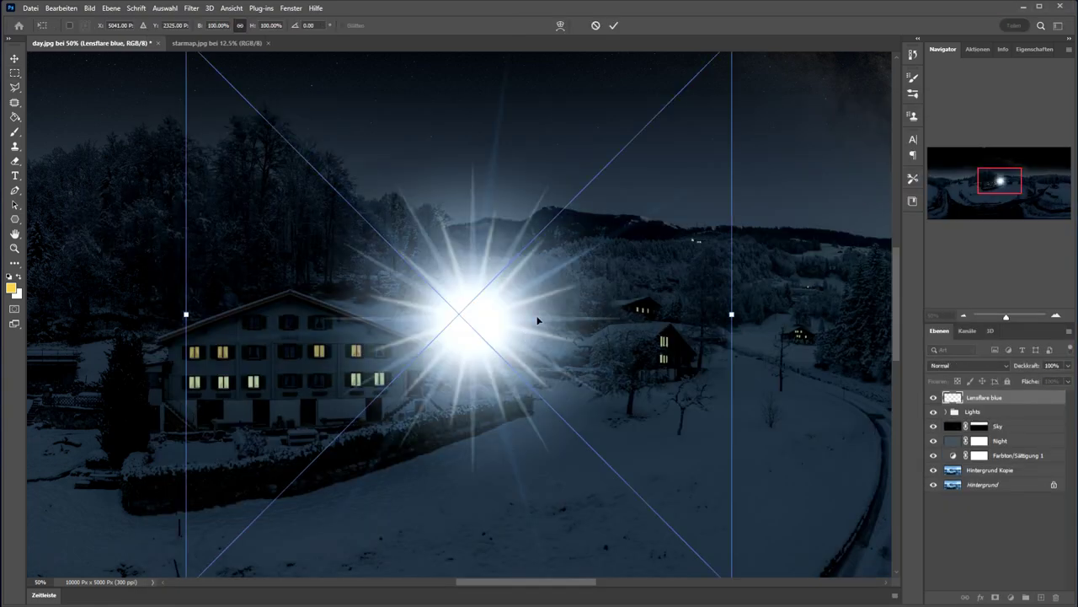
Shrink the placed lens flare to a small glow and commit its placement
scroll(537, 320, "up", 2)
left_click_drag(732, 75, 223, 497)
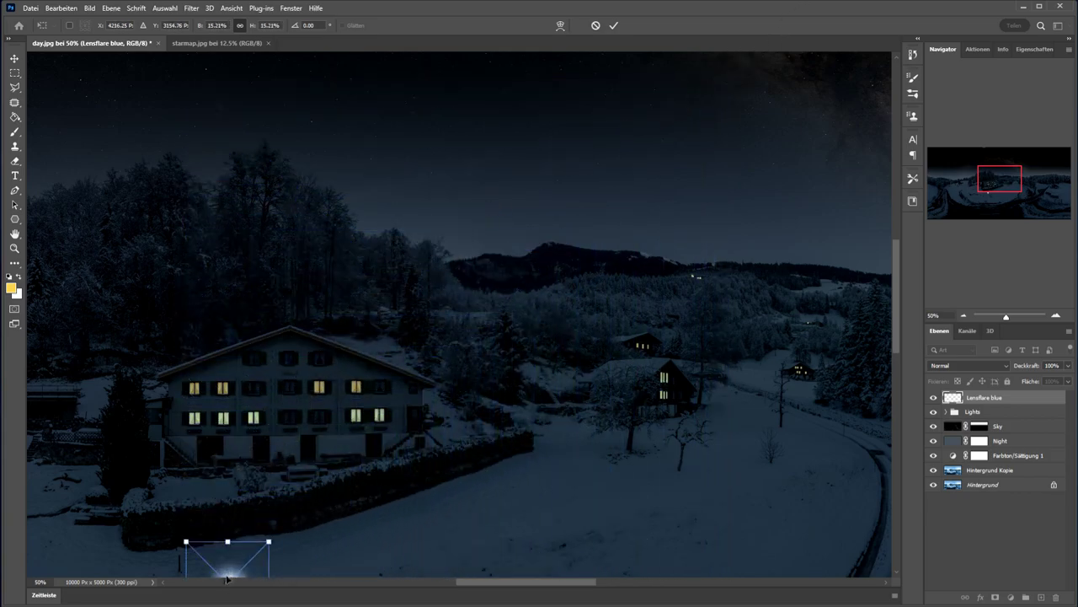
left_click_drag(233, 575, 297, 497)
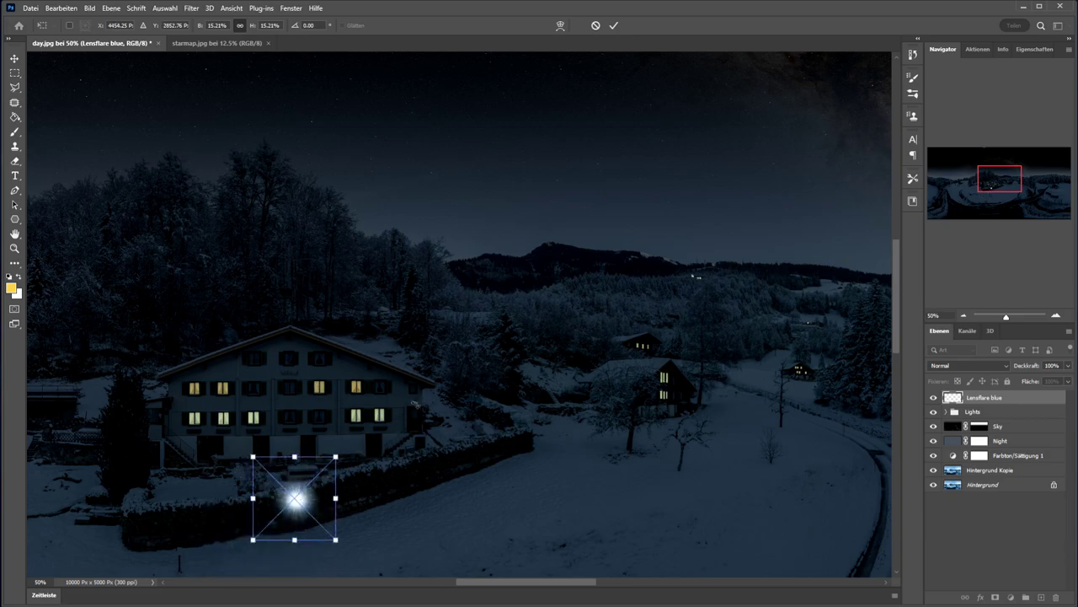
key("Return")
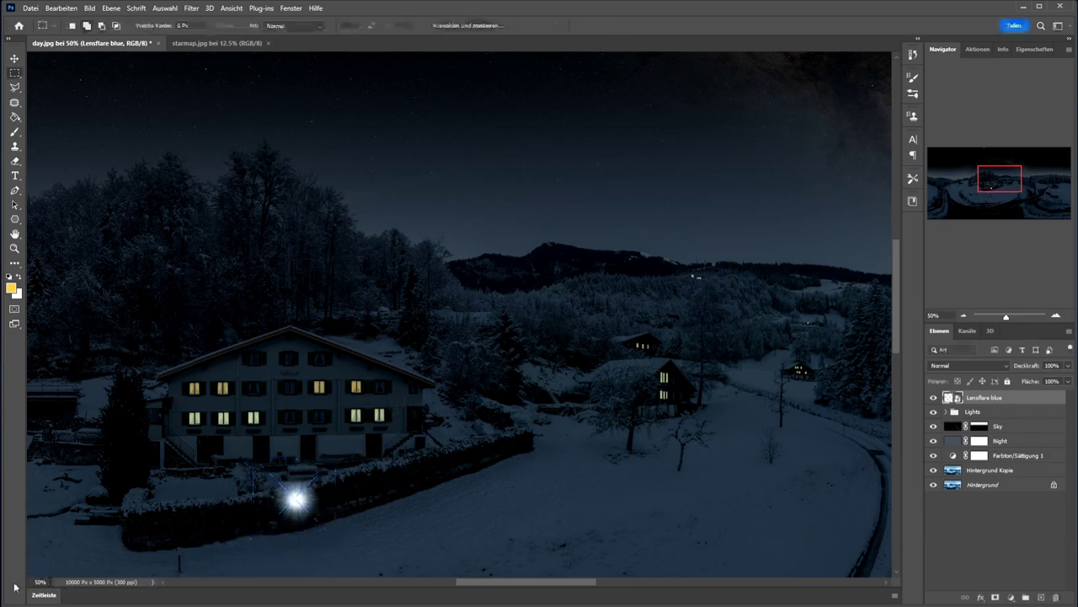
Zoom to 100% and centre the view on the large house
left_click(41, 581)
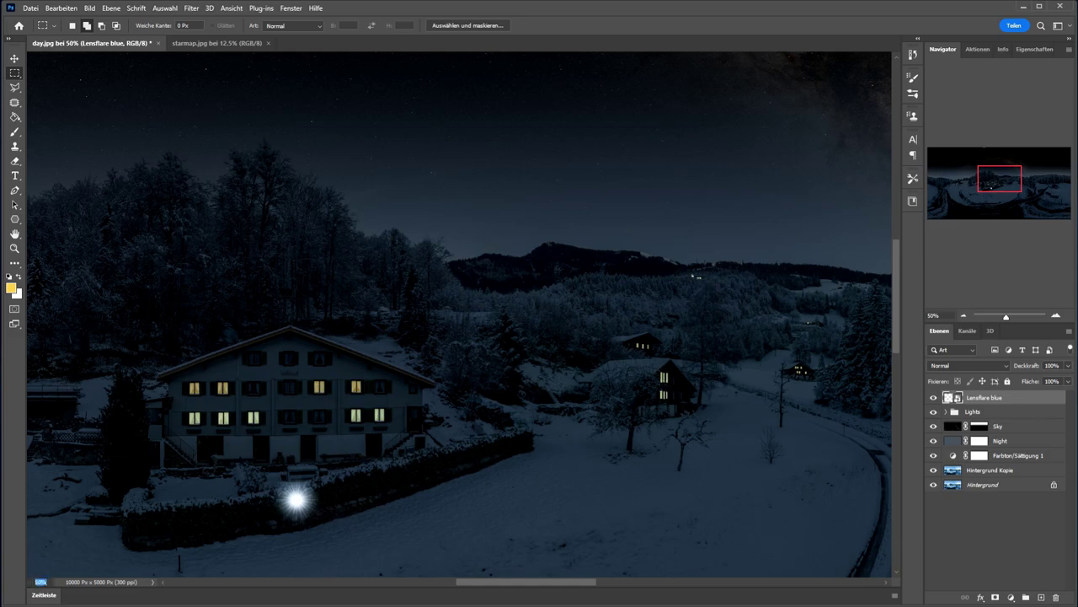
type("100")
key("Return")
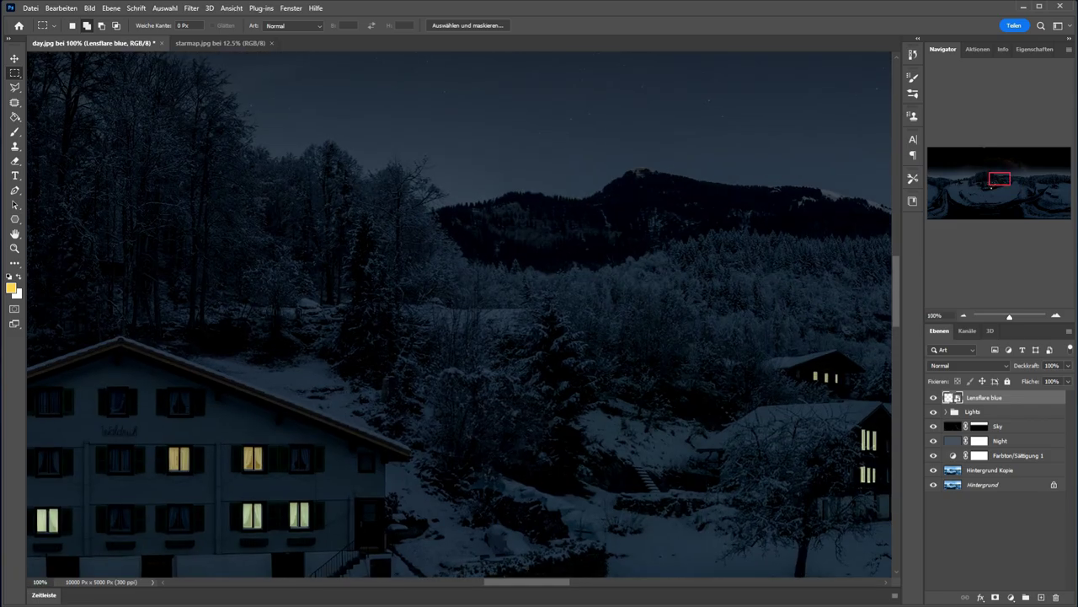
left_click_drag(995, 175, 993, 181)
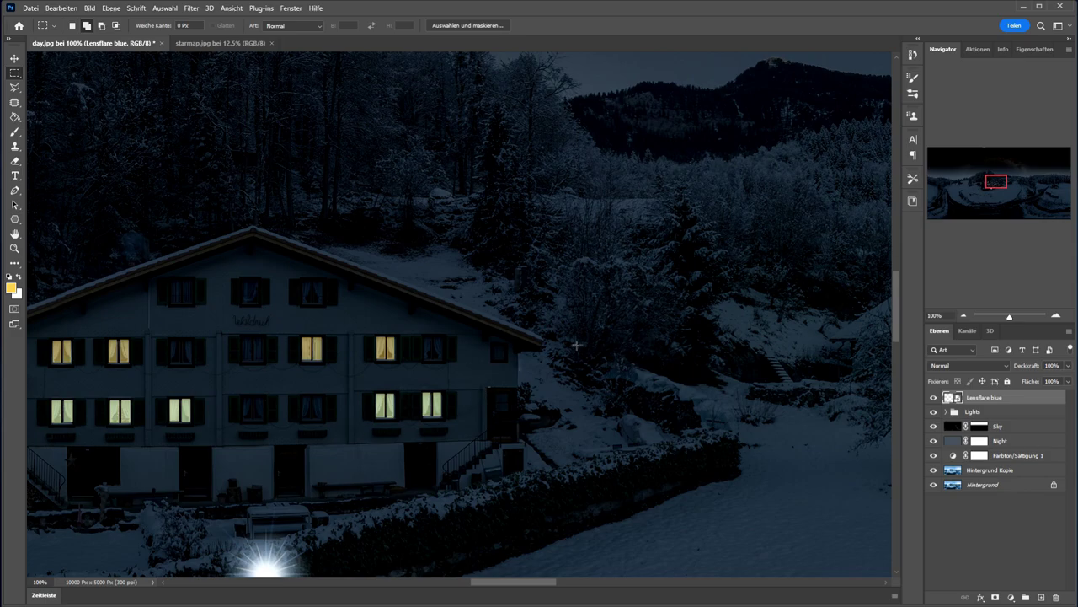
left_click_drag(990, 184, 987, 184)
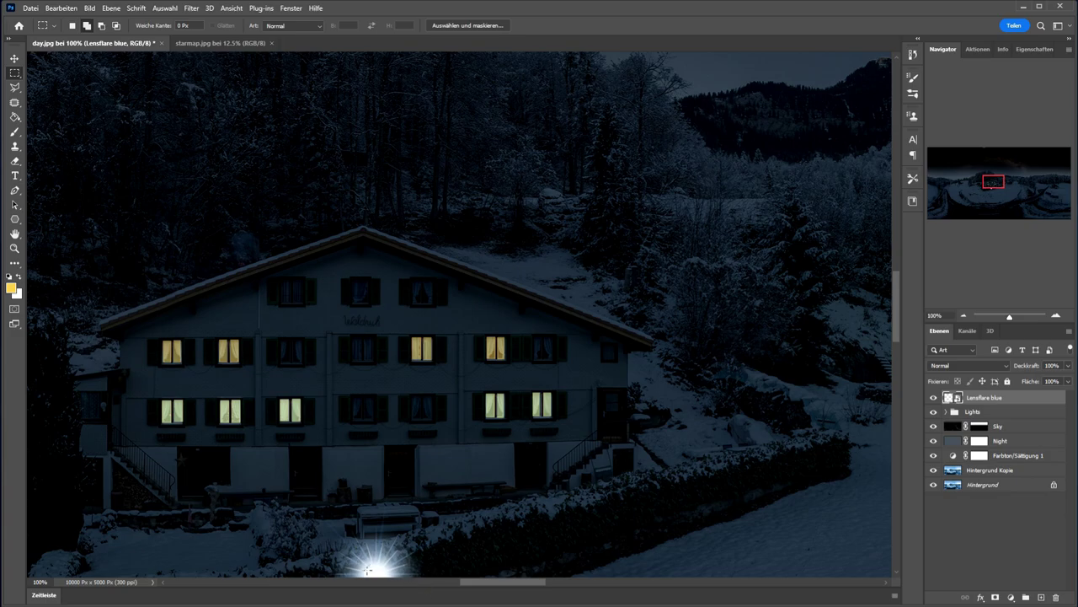
Move the lens flare beside the right-hand windows and scale it smaller
left_click(15, 60)
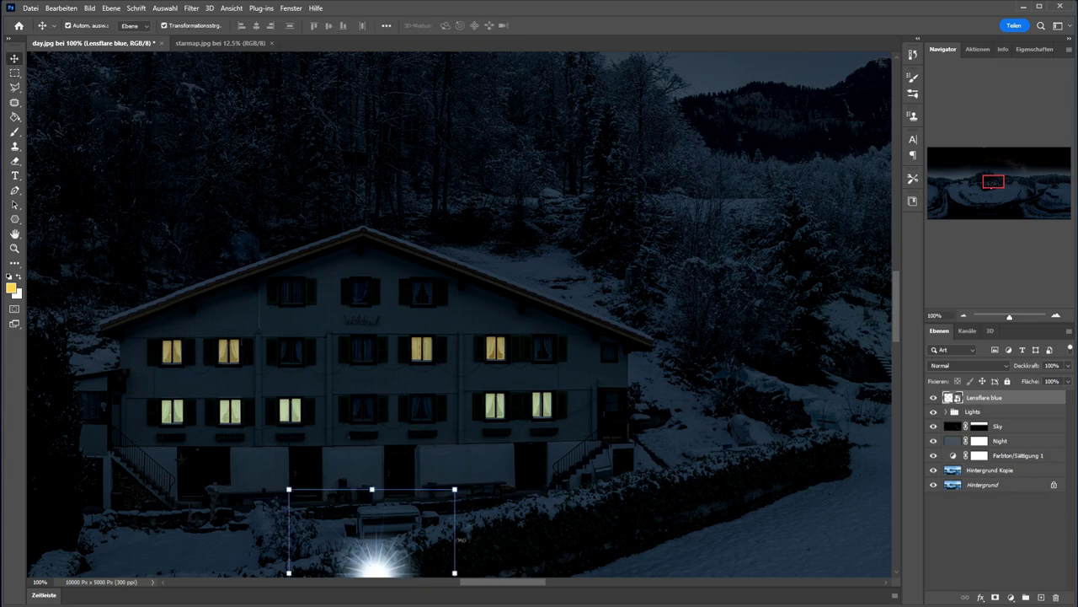
left_click_drag(386, 560, 602, 381)
left_click_drag(680, 298, 622, 357)
left_click_drag(570, 411, 596, 385)
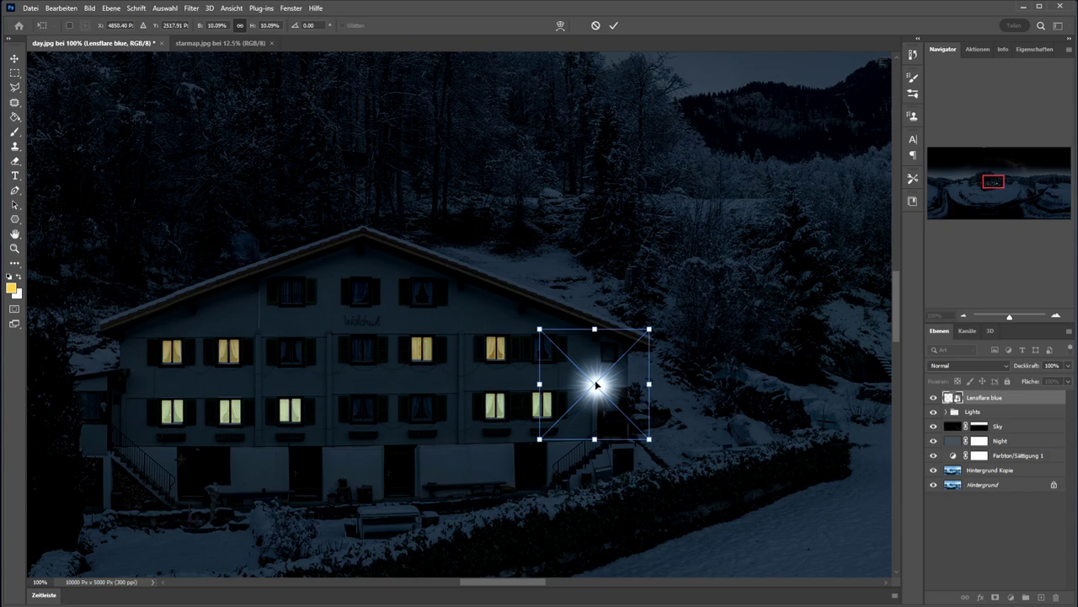
left_click(614, 25)
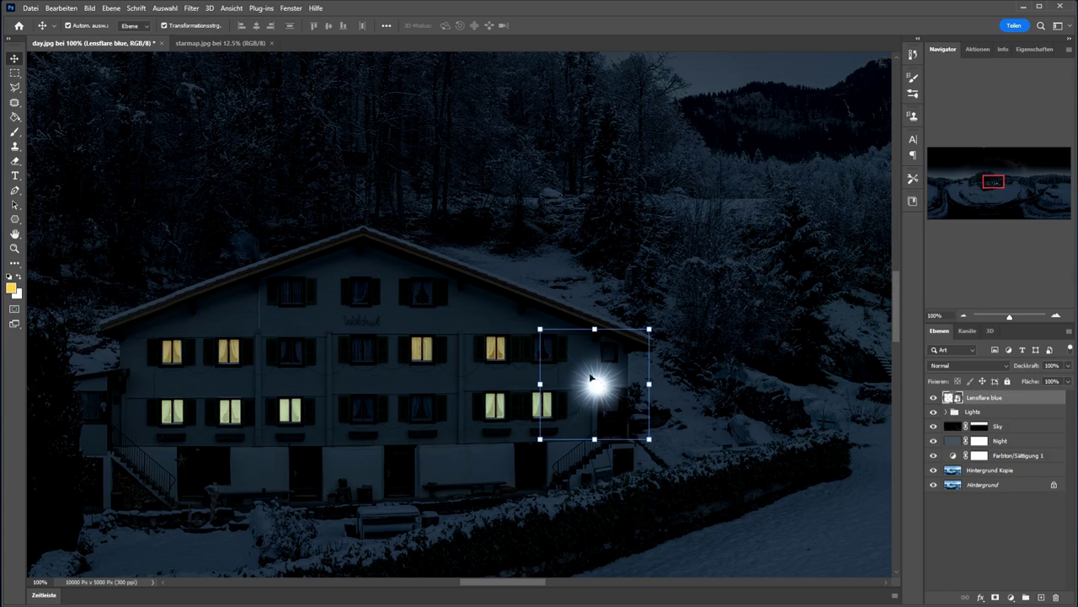
left_click(197, 12)
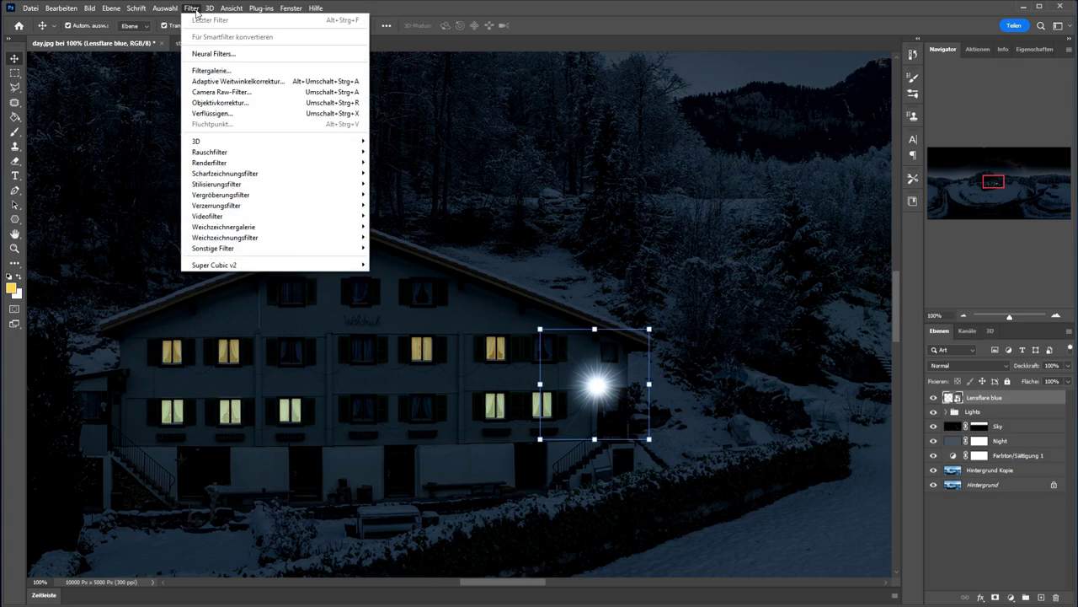
mouse_move(217, 241)
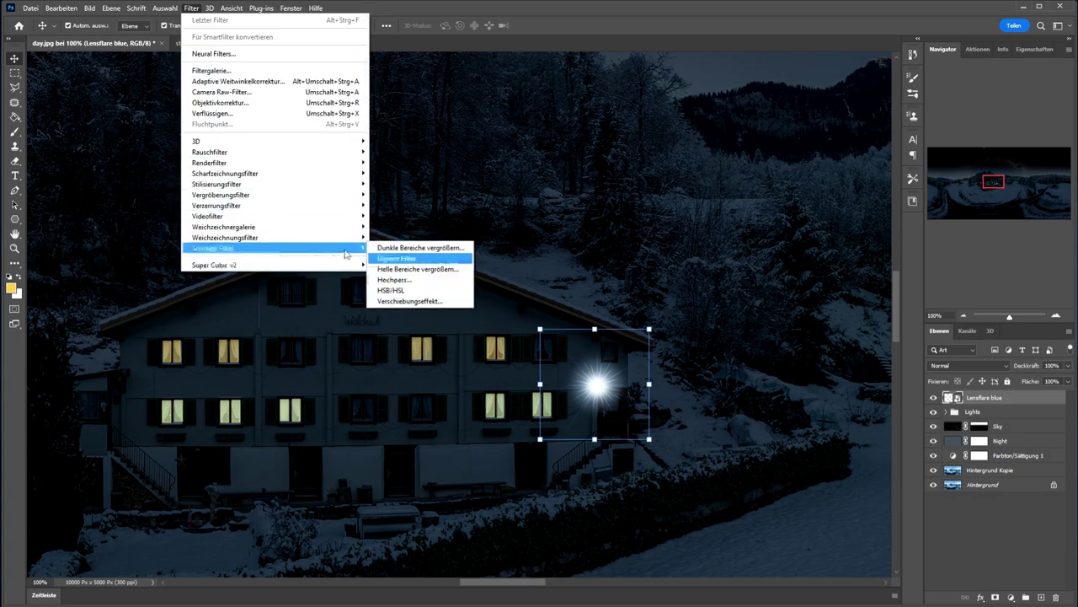
mouse_move(361, 237)
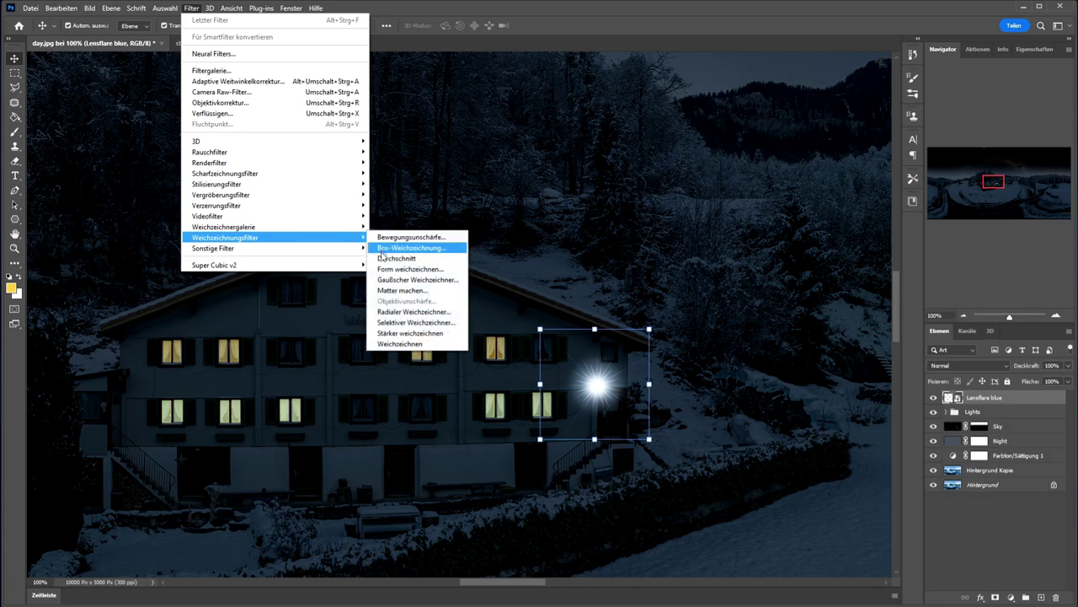
Apply a Gaussian Blur with a 4 px radius to the lens flare
left_click(392, 278)
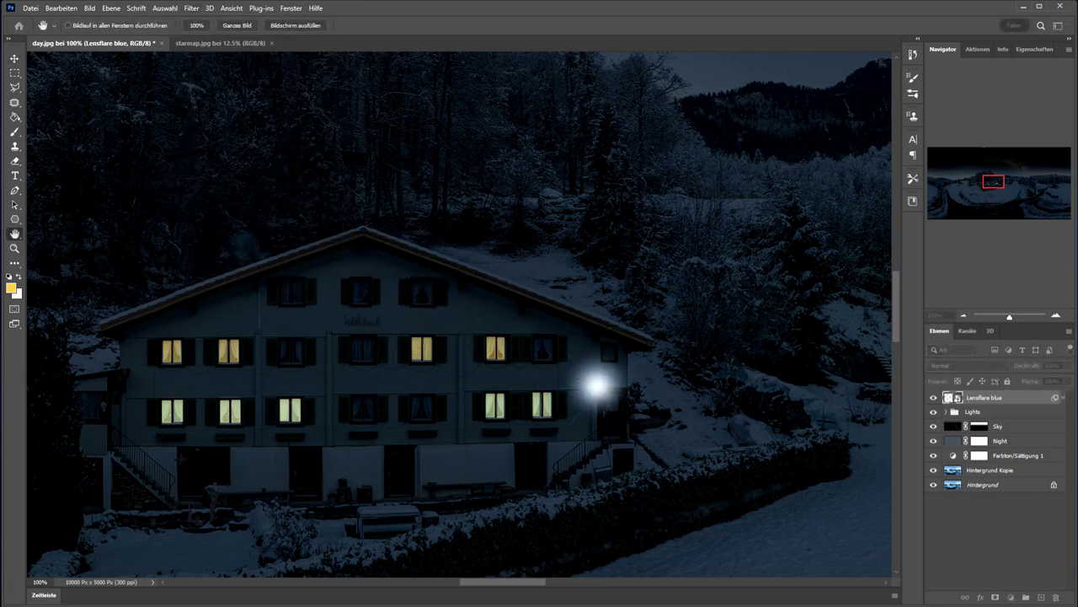
left_click_drag(602, 189, 569, 151)
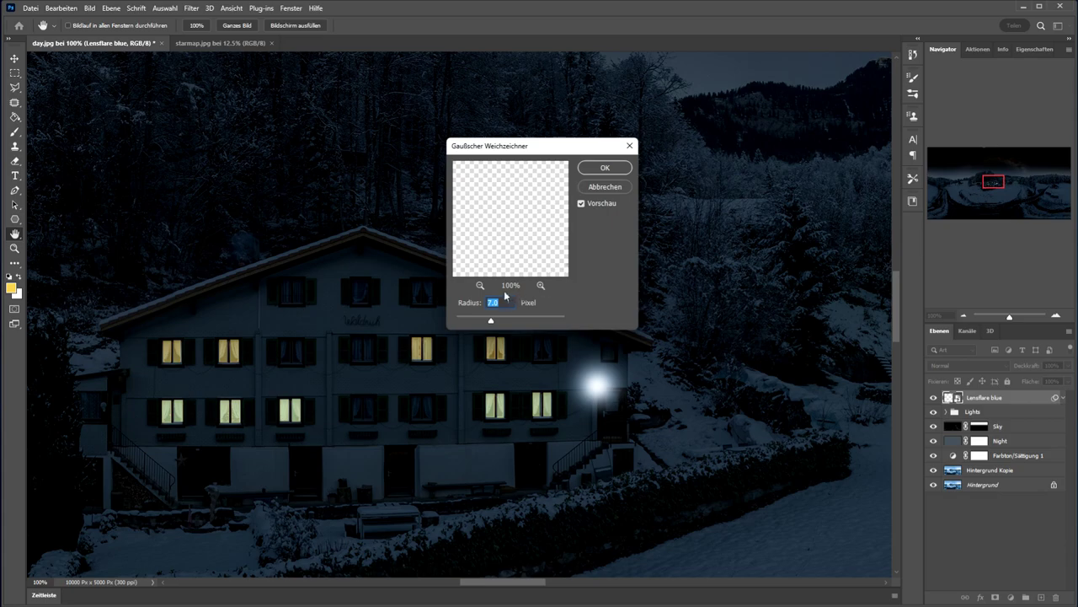
left_click_drag(493, 326, 471, 324)
left_click(603, 167)
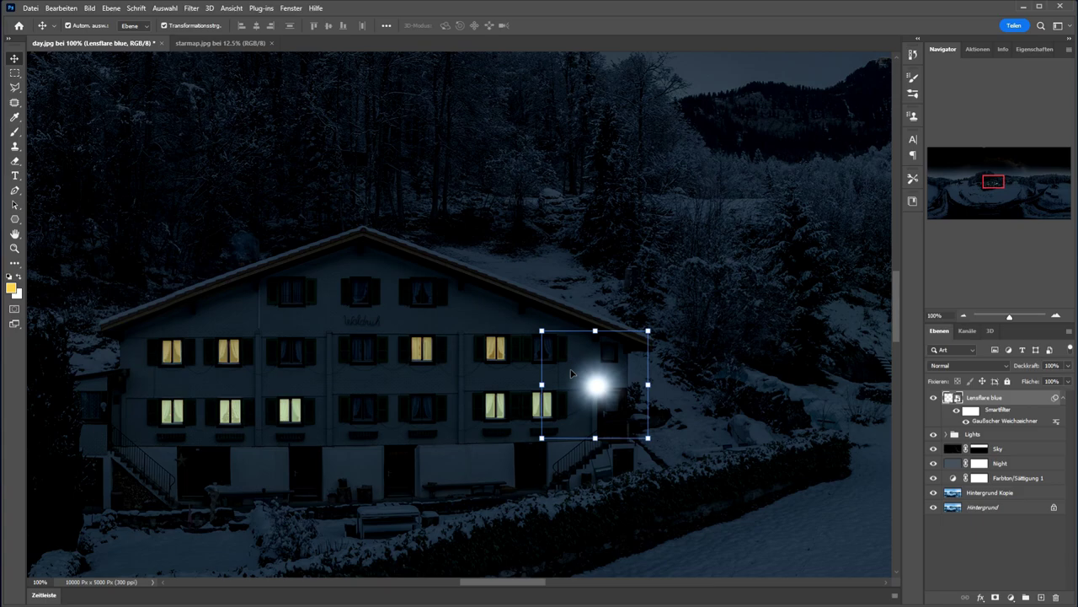
left_click(1068, 366)
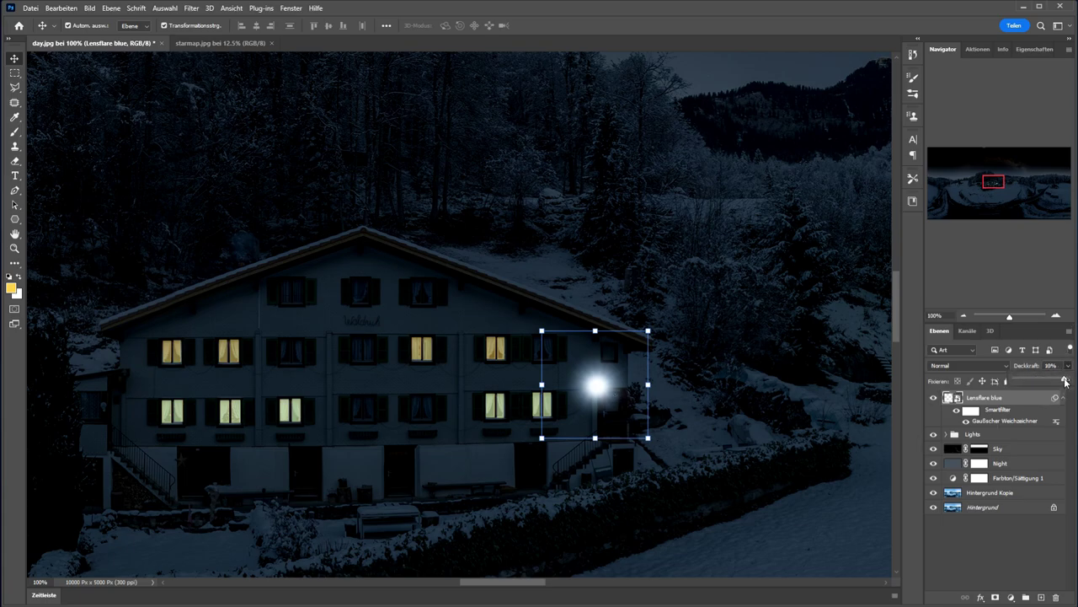
Set the Lensflare blue layer to 85% opacity and drag a copy toward the left corner
left_click_drag(1052, 381, 1058, 381)
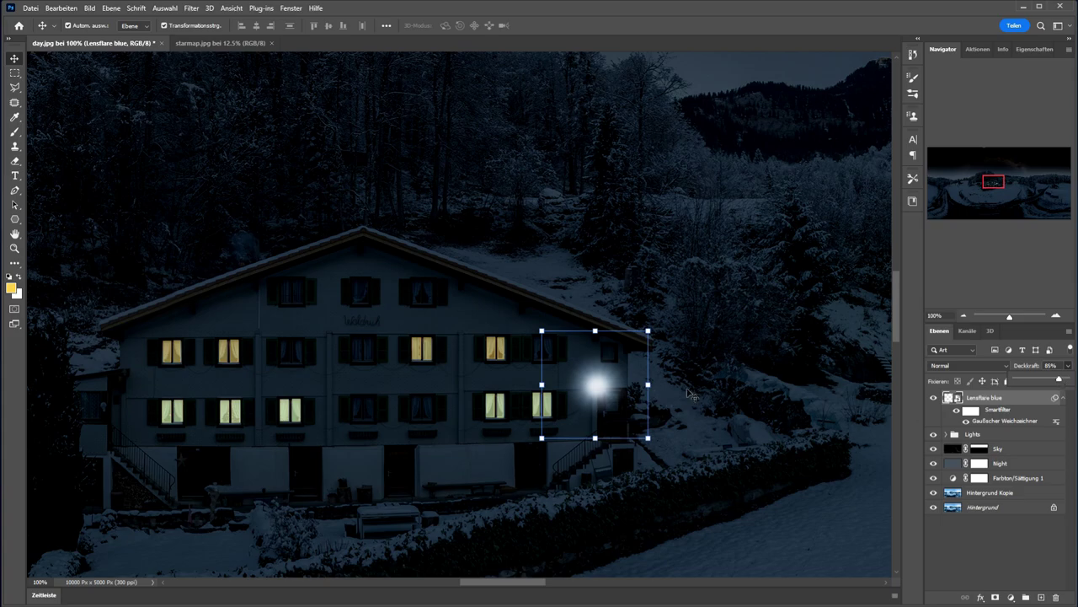
left_click(655, 278)
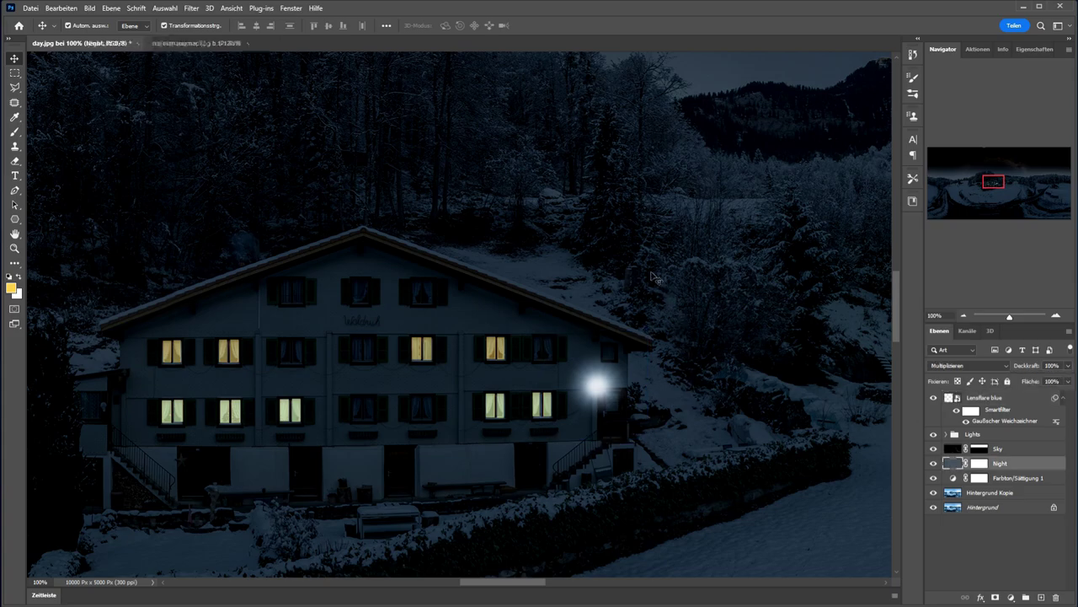
left_click(593, 394)
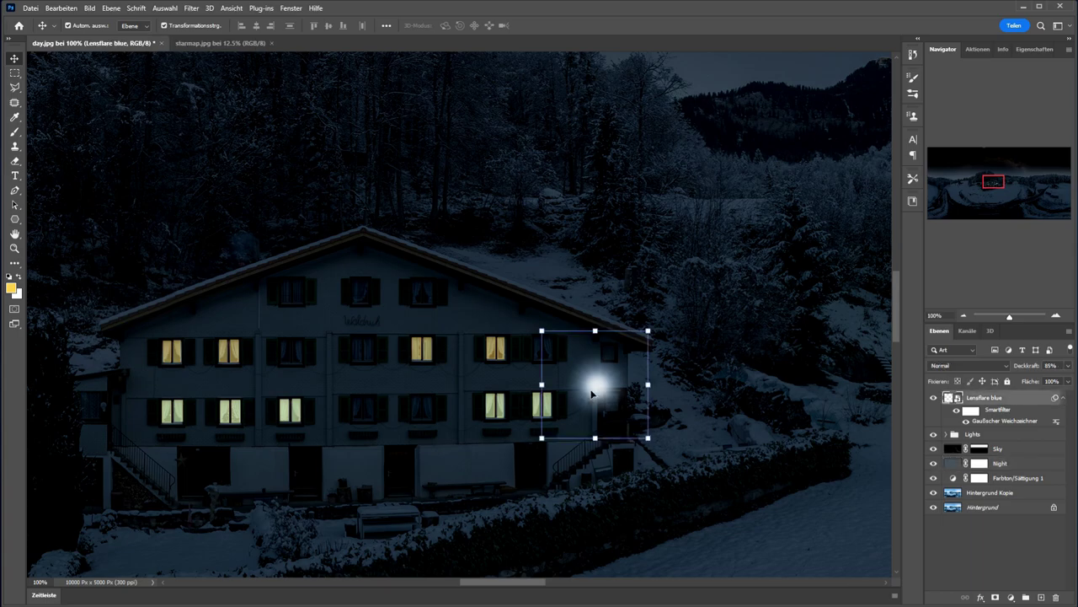
left_click_drag(593, 393, 102, 409)
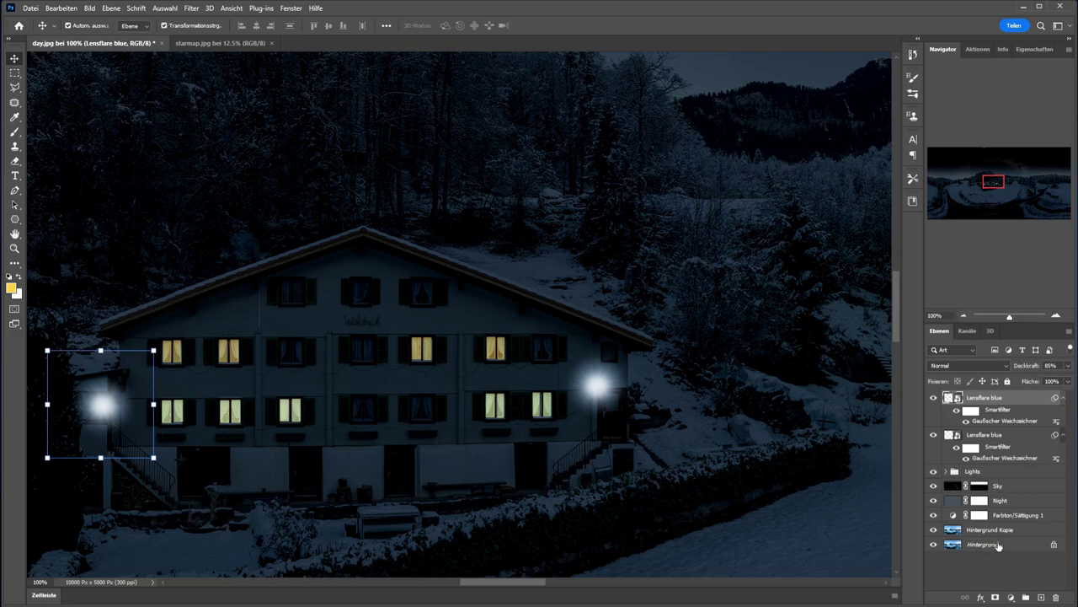
Target the Night layer's mask for painting
left_click(982, 501)
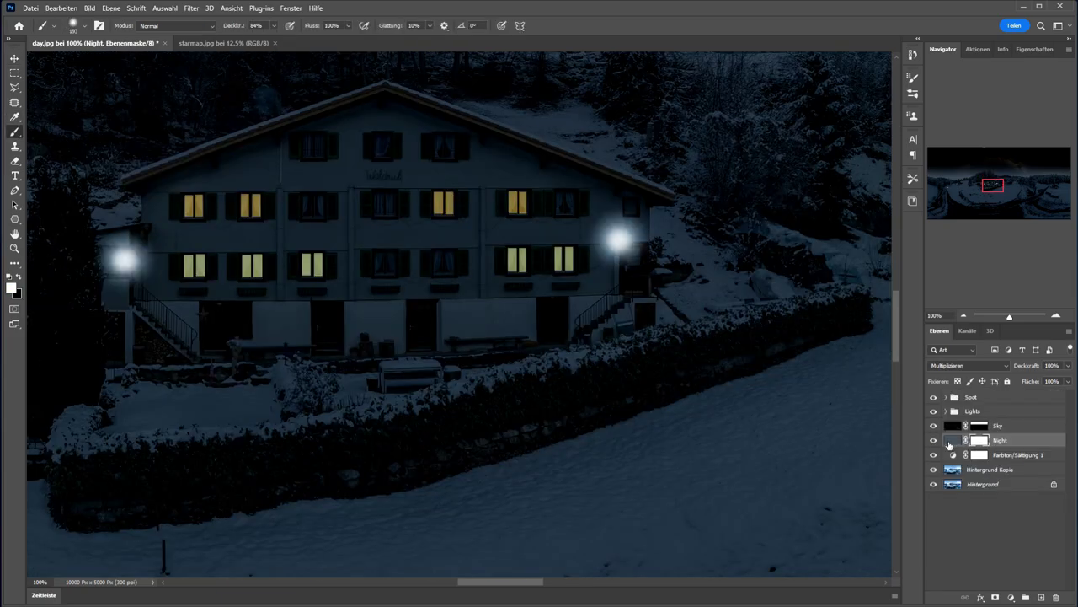
Compare the Night layer on and off, then set a small black brush
left_click(934, 441)
left_click(934, 441)
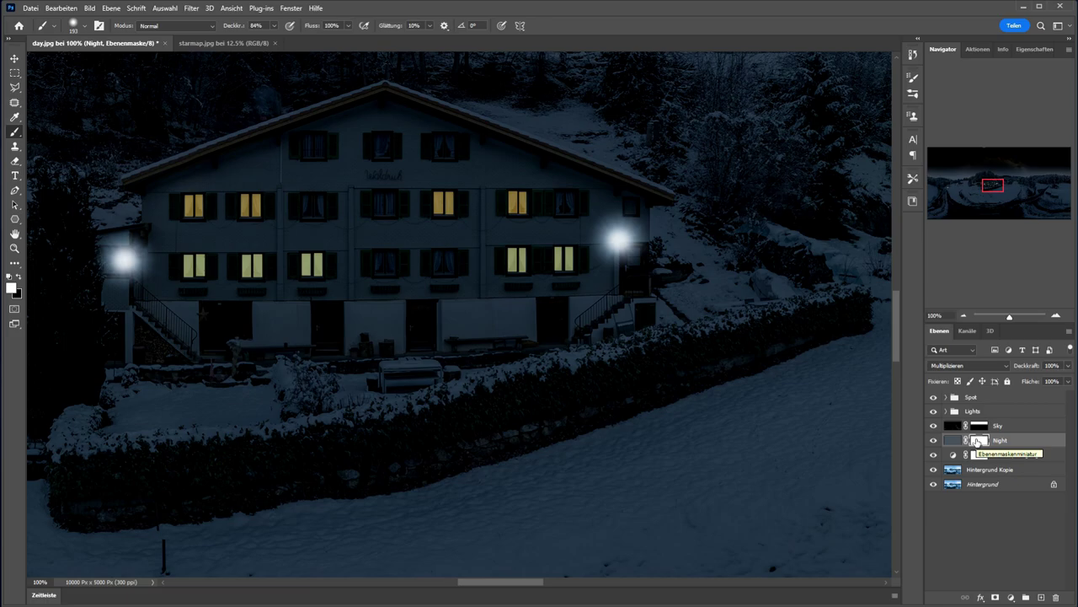
left_click(19, 277)
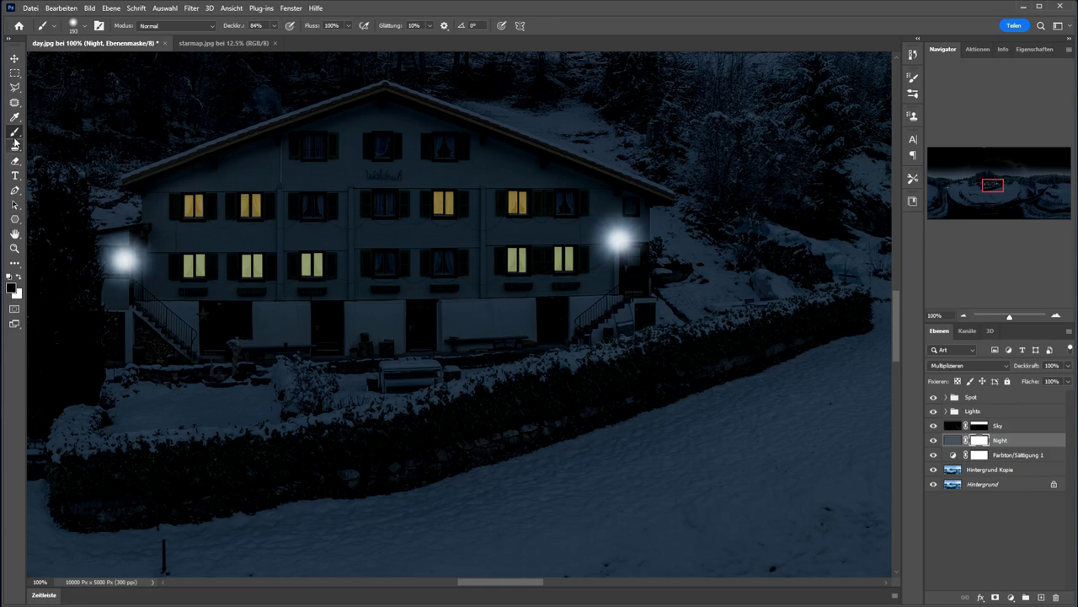
left_click(87, 28)
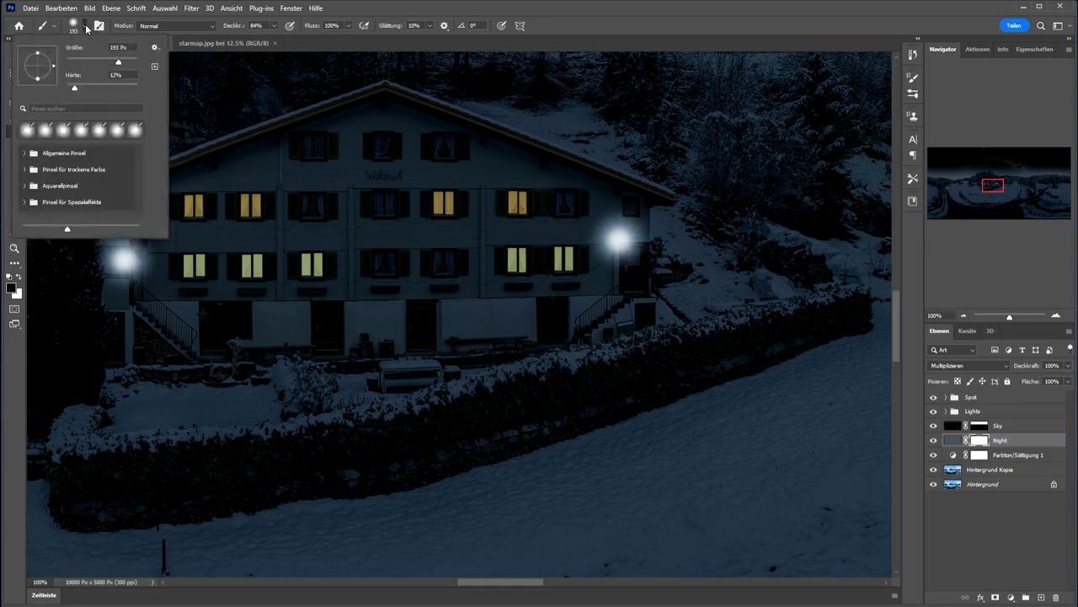
mouse_move(108, 64)
left_mouse_down()
mouse_move(93, 63)
mouse_move(108, 62)
left_mouse_up()
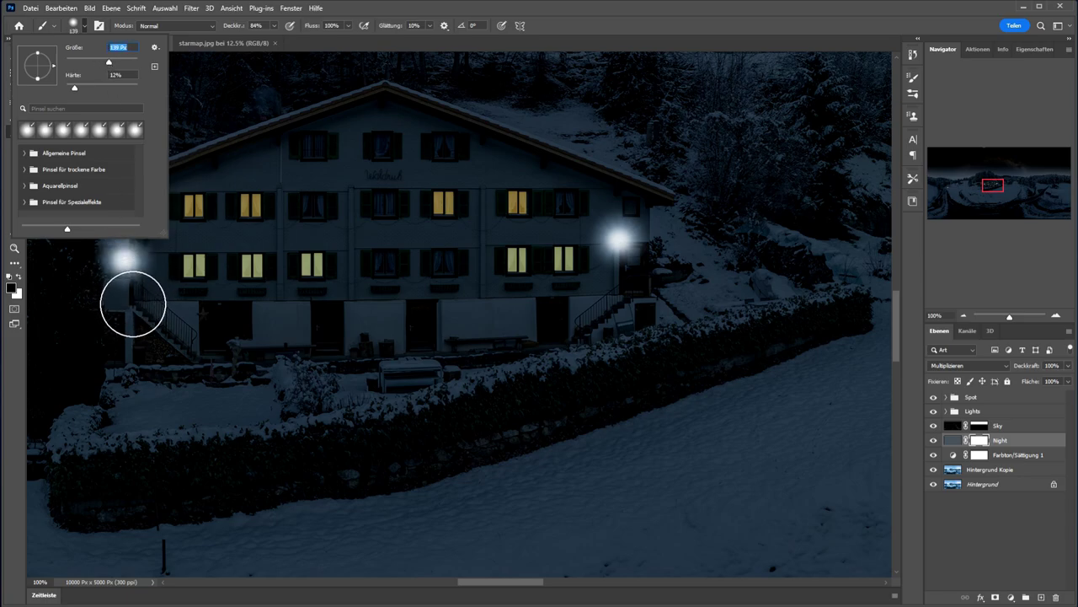
left_click(274, 25)
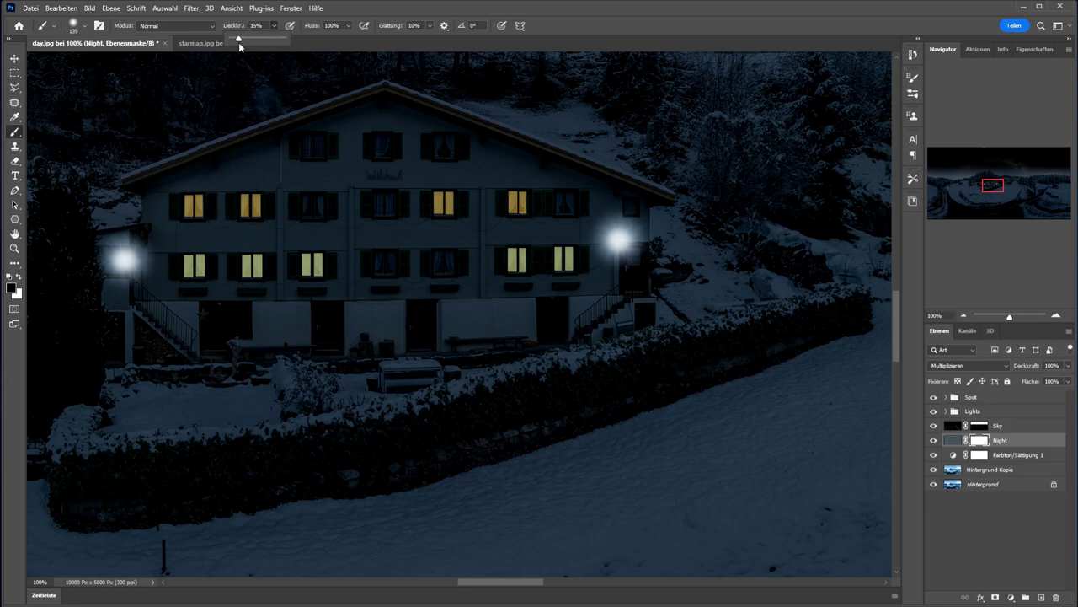
Paint on the Night mask to lighten the stairs, lamp post and door, then lower opacity to 6%
mouse_move(131, 314)
left_mouse_down()
mouse_move(160, 332)
mouse_move(165, 358)
mouse_move(152, 319)
mouse_move(113, 330)
mouse_move(113, 304)
mouse_move(128, 358)
mouse_move(193, 359)
mouse_move(141, 308)
mouse_move(157, 354)
mouse_move(148, 384)
mouse_move(115, 305)
mouse_move(126, 321)
mouse_move(179, 333)
mouse_move(135, 284)
mouse_move(136, 367)
mouse_move(202, 333)
mouse_move(147, 391)
mouse_move(122, 378)
mouse_move(178, 367)
mouse_move(162, 326)
mouse_move(187, 394)
mouse_move(137, 387)
mouse_move(118, 314)
mouse_move(124, 342)
mouse_move(130, 329)
mouse_move(160, 326)
mouse_move(146, 368)
left_mouse_up()
mouse_move(646, 292)
left_mouse_down()
mouse_move(585, 303)
mouse_move(598, 270)
mouse_move(585, 327)
mouse_move(649, 287)
mouse_move(580, 321)
mouse_move(646, 275)
mouse_move(574, 301)
mouse_move(601, 319)
mouse_move(594, 312)
mouse_move(620, 274)
mouse_move(600, 288)
mouse_move(614, 271)
mouse_move(642, 300)
mouse_move(664, 286)
mouse_move(611, 295)
mouse_move(563, 321)
mouse_move(620, 279)
mouse_move(582, 322)
mouse_move(611, 291)
left_mouse_up()
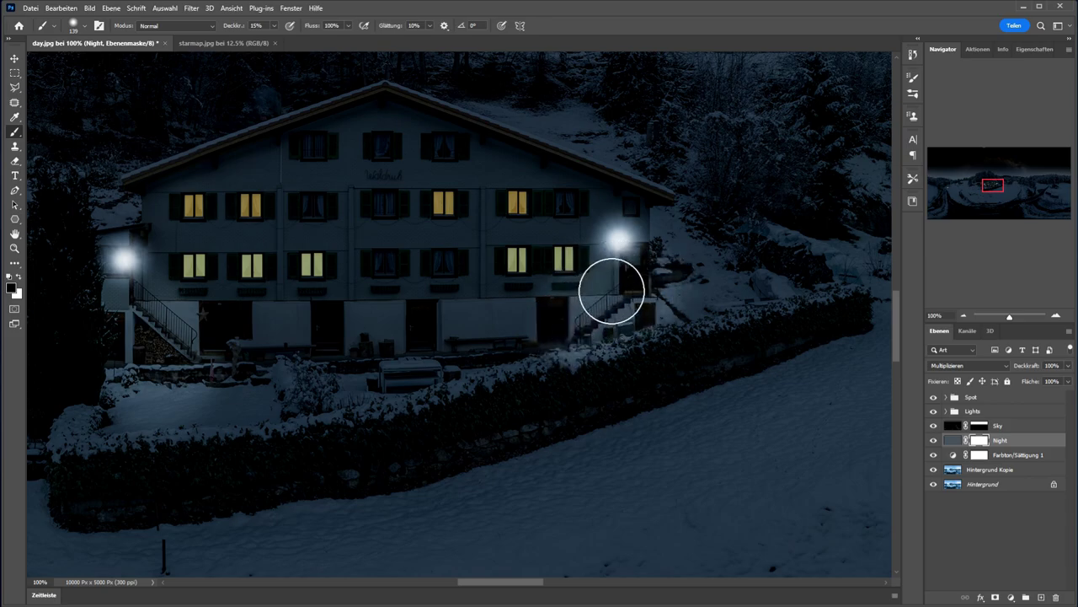
left_click_drag(161, 306, 128, 316)
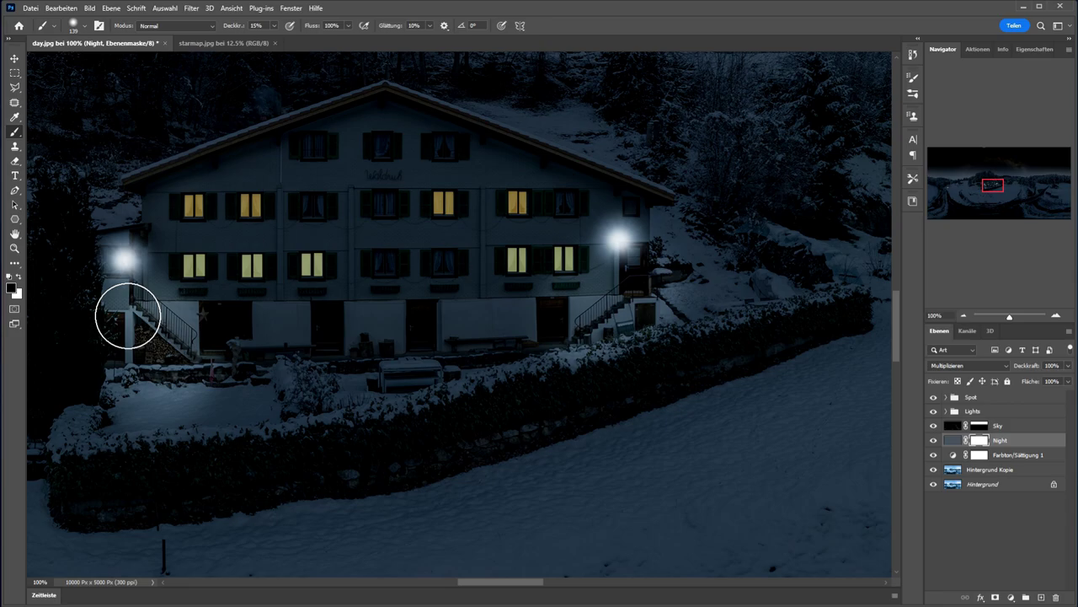
mouse_move(127, 318)
left_mouse_down()
mouse_move(127, 306)
mouse_move(171, 361)
mouse_move(151, 359)
left_mouse_up()
mouse_move(638, 320)
left_mouse_down()
mouse_move(626, 284)
mouse_move(652, 277)
left_mouse_up()
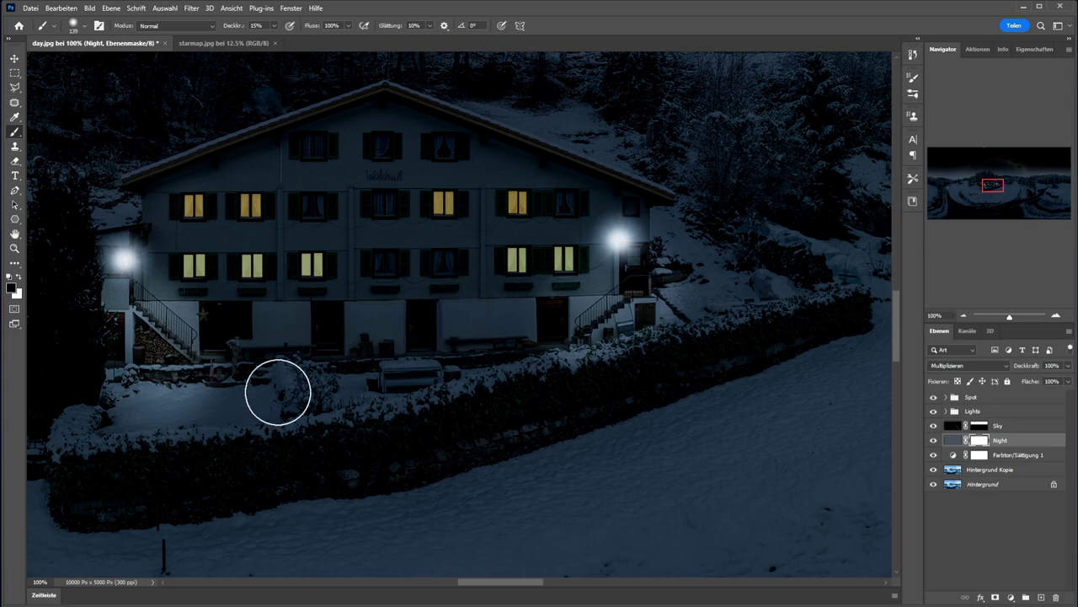
left_click(275, 26)
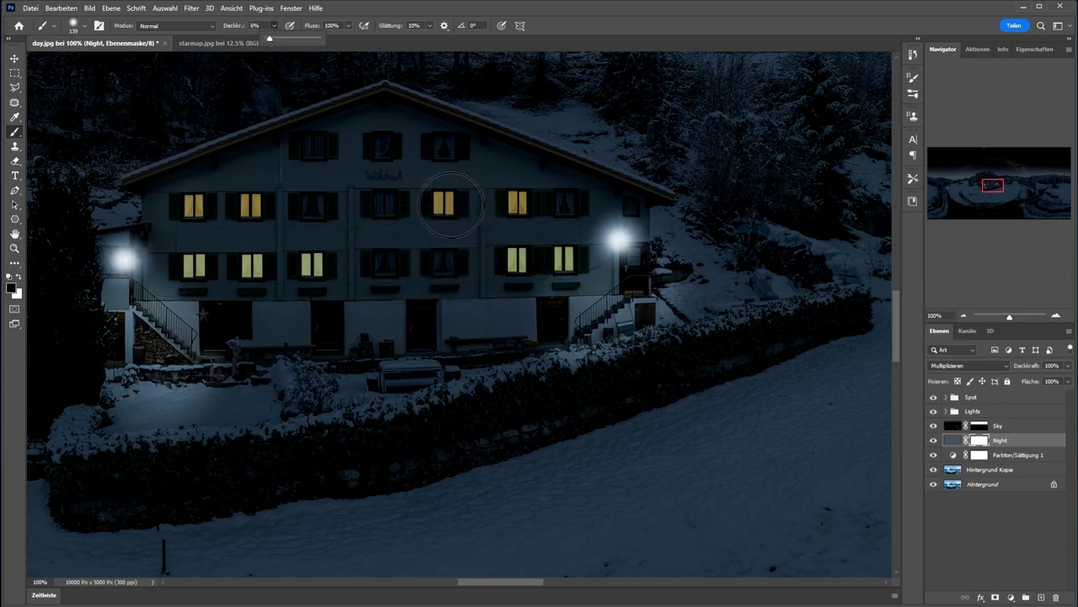
left_click(447, 205)
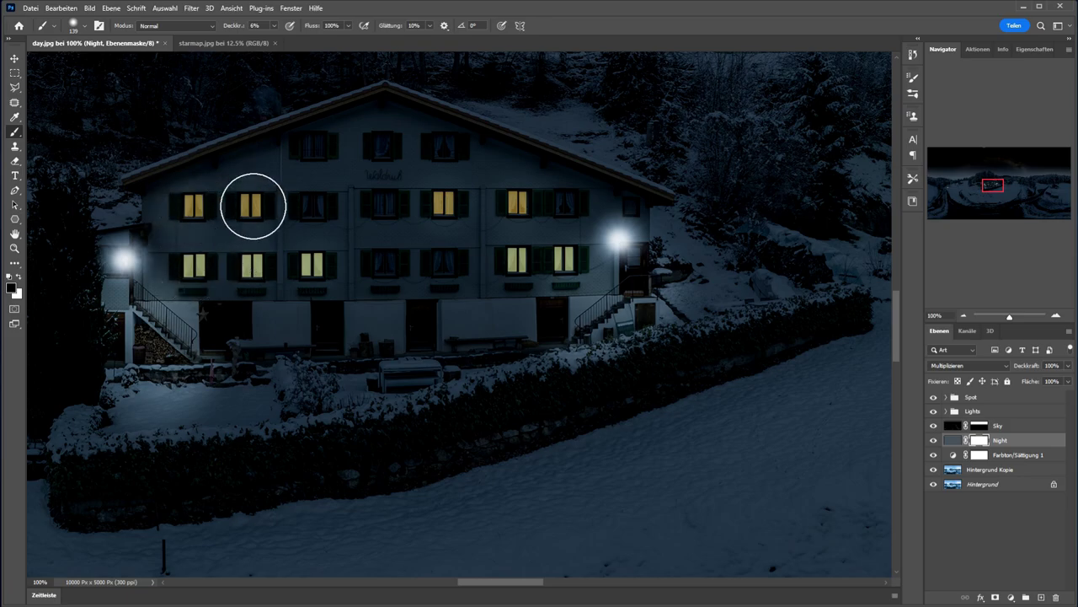
left_click_drag(990, 187, 1005, 183)
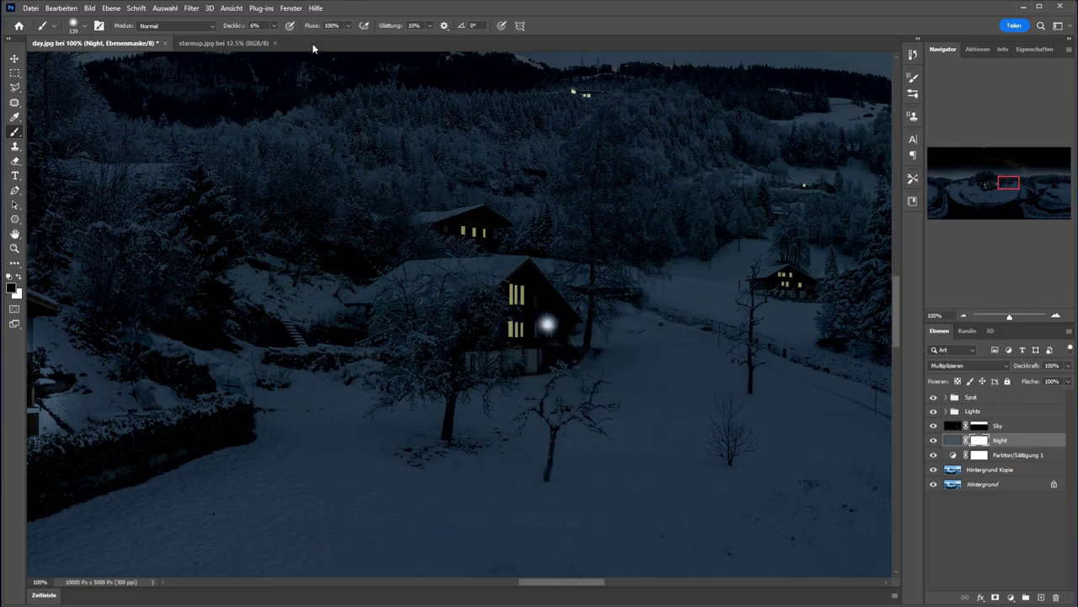
Lighten around the house door at 21% opacity, then lower opacity and shrink the brush
left_click(275, 26)
left_click_drag(282, 42, 282, 42)
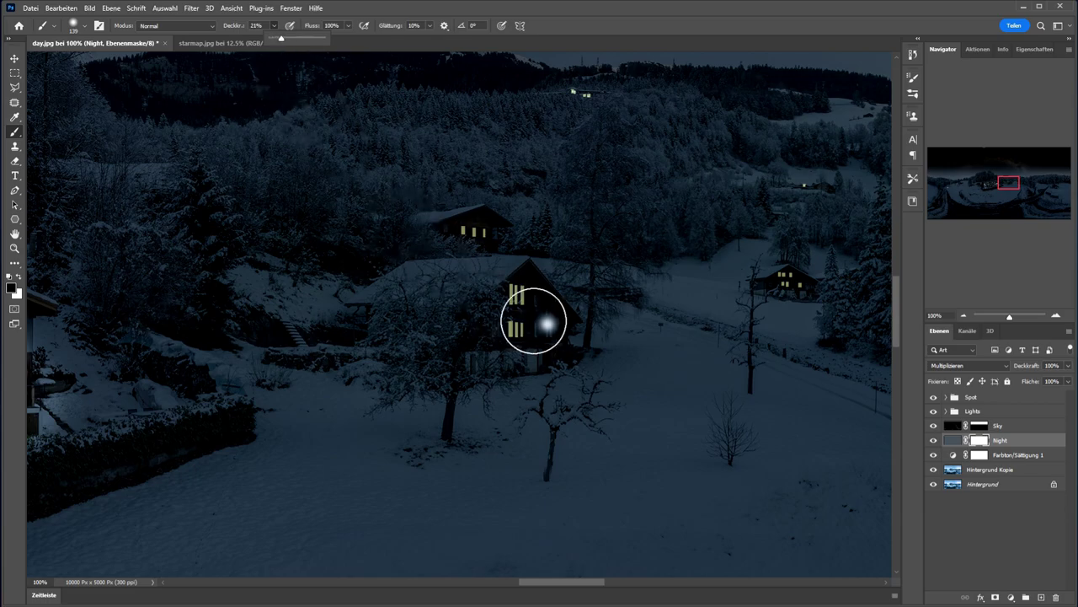
left_click_drag(540, 361, 551, 354)
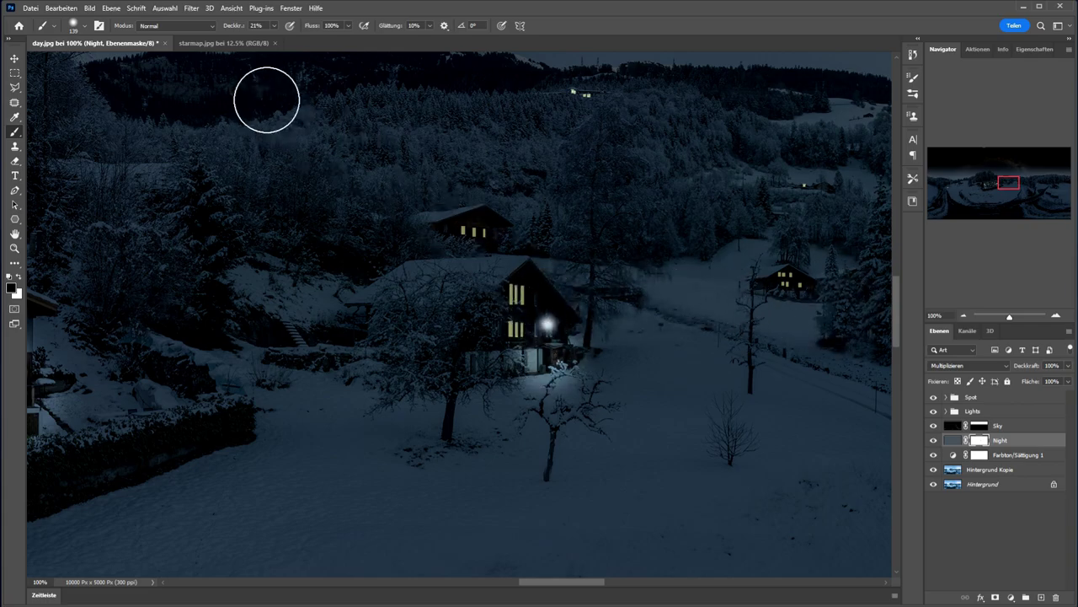
left_click(273, 26)
left_click_drag(274, 39, 268, 41)
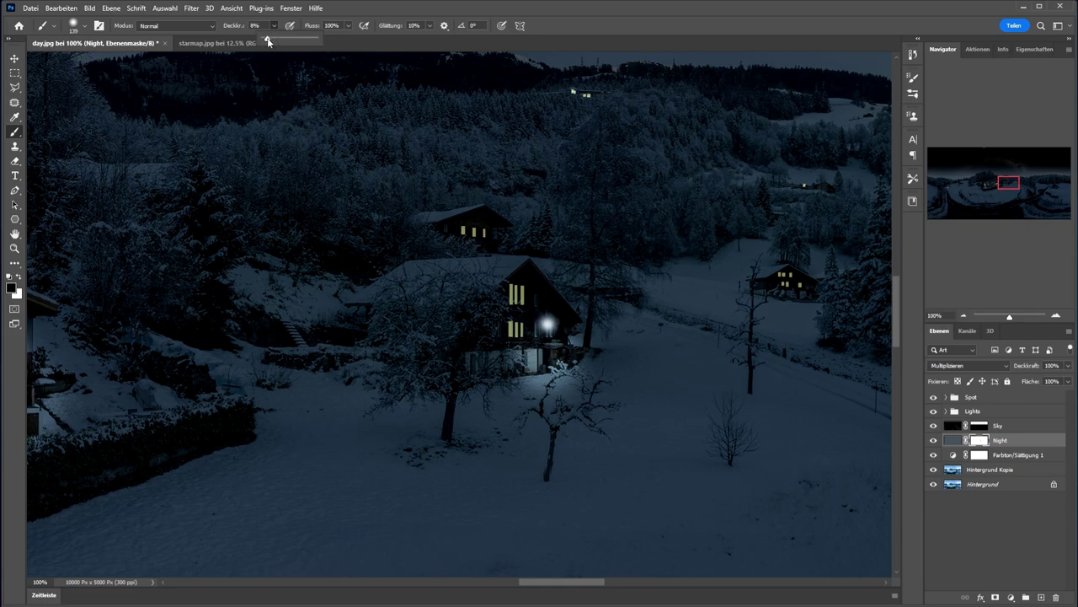
left_click(79, 28)
left_click_drag(103, 64, 100, 63)
left_click(486, 282)
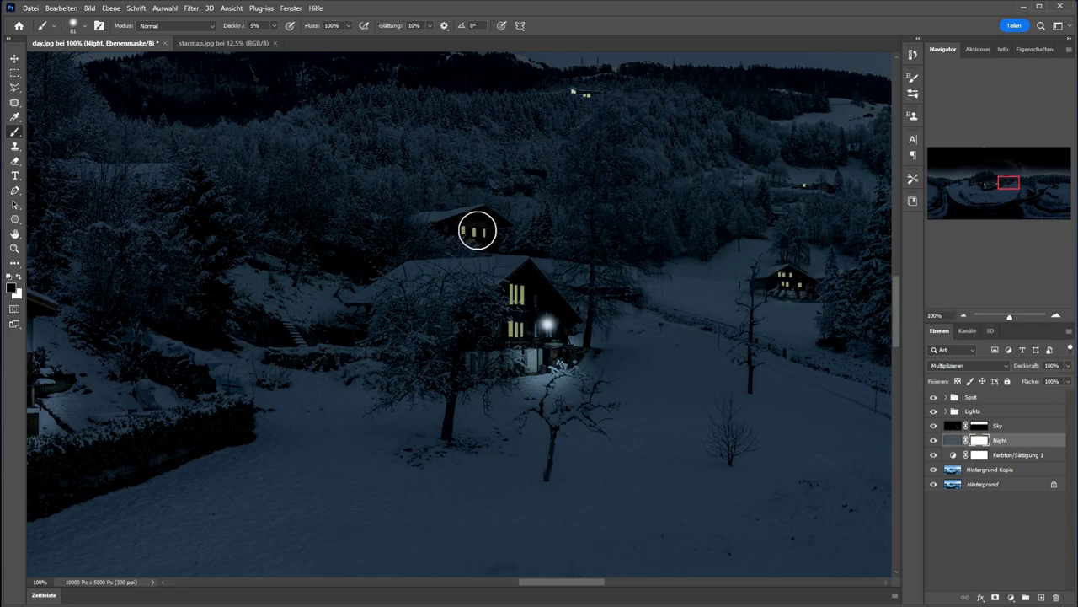
Brighten the area beside the house lamp at 27% brush opacity
left_click_drag(1015, 182, 1057, 188)
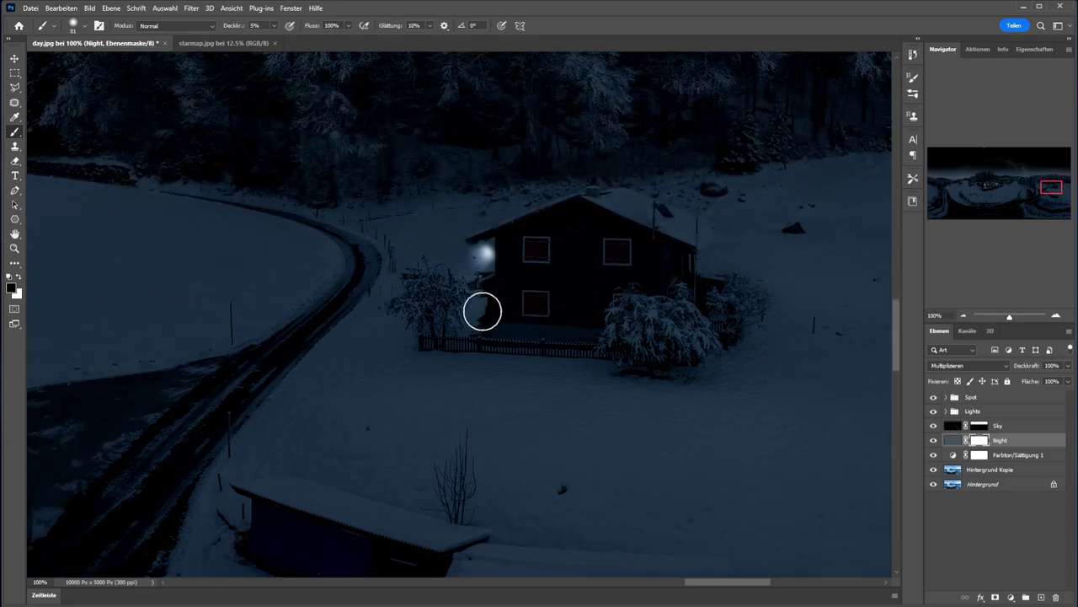
left_click_drag(274, 26, 279, 41)
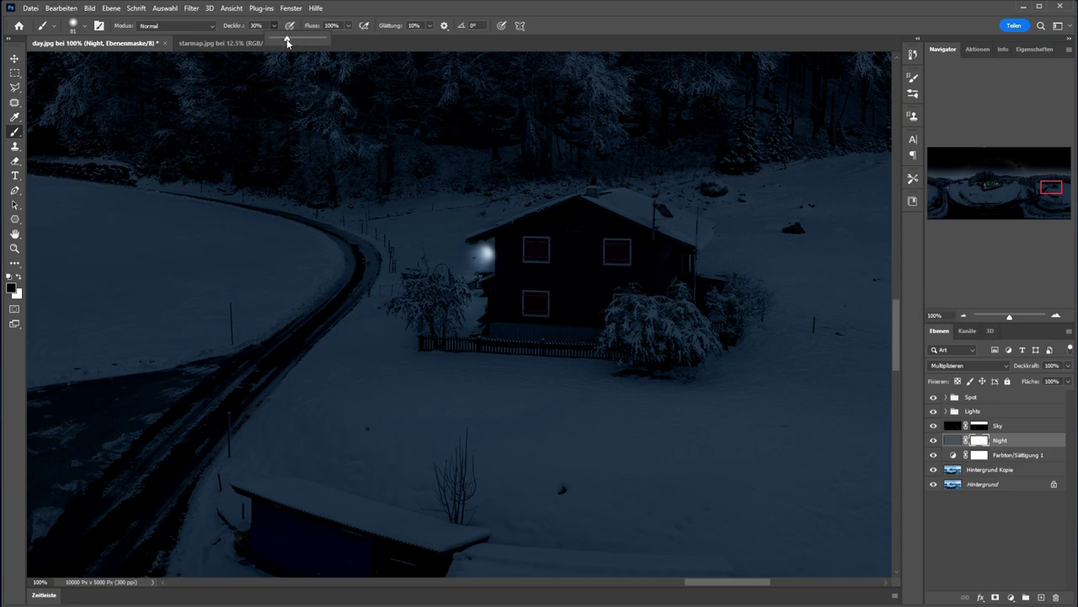
left_click_drag(287, 42, 285, 43)
mouse_move(462, 273)
left_mouse_down()
mouse_move(489, 315)
mouse_move(466, 300)
mouse_move(469, 289)
mouse_move(458, 339)
mouse_move(452, 322)
mouse_move(472, 289)
left_mouse_up()
With a larger brush, lighten the road by the street lamp and the house door and windows
left_click_drag(1050, 182, 948, 186)
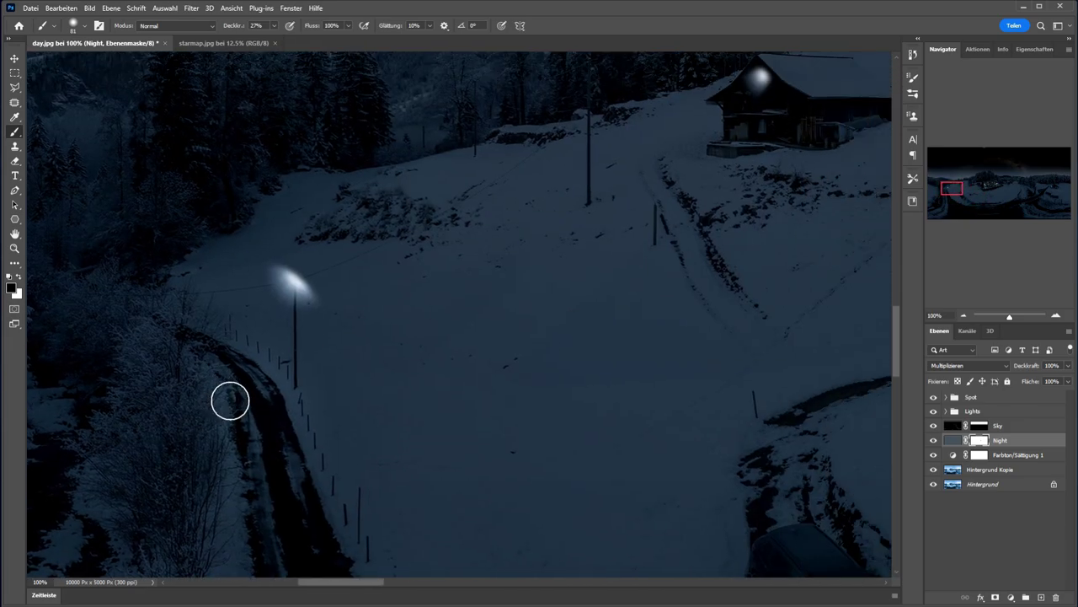
left_click(84, 31)
left_click_drag(101, 65, 100, 64)
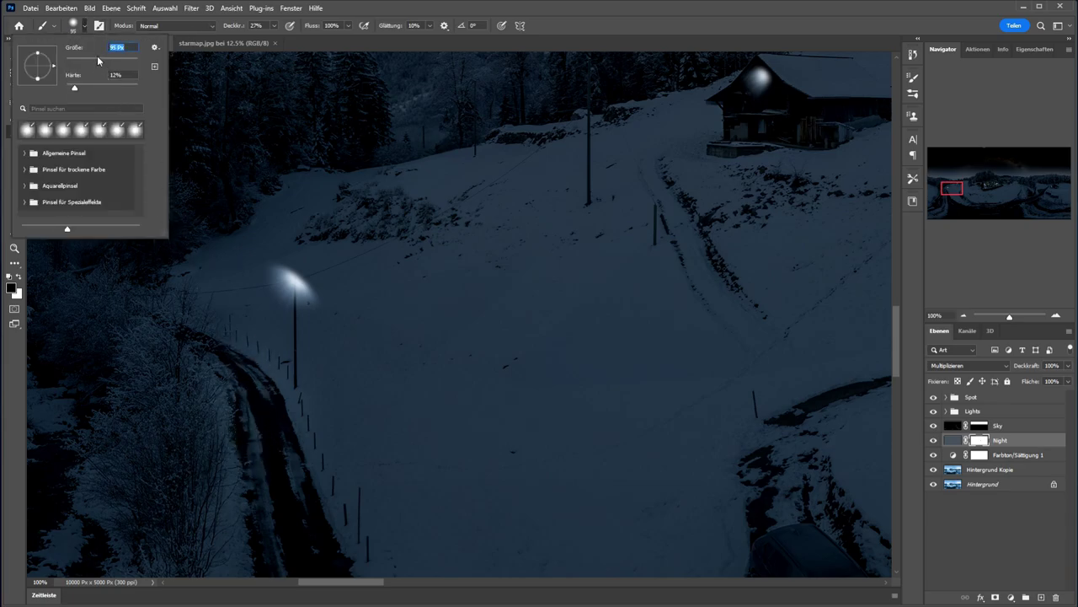
left_click(245, 371)
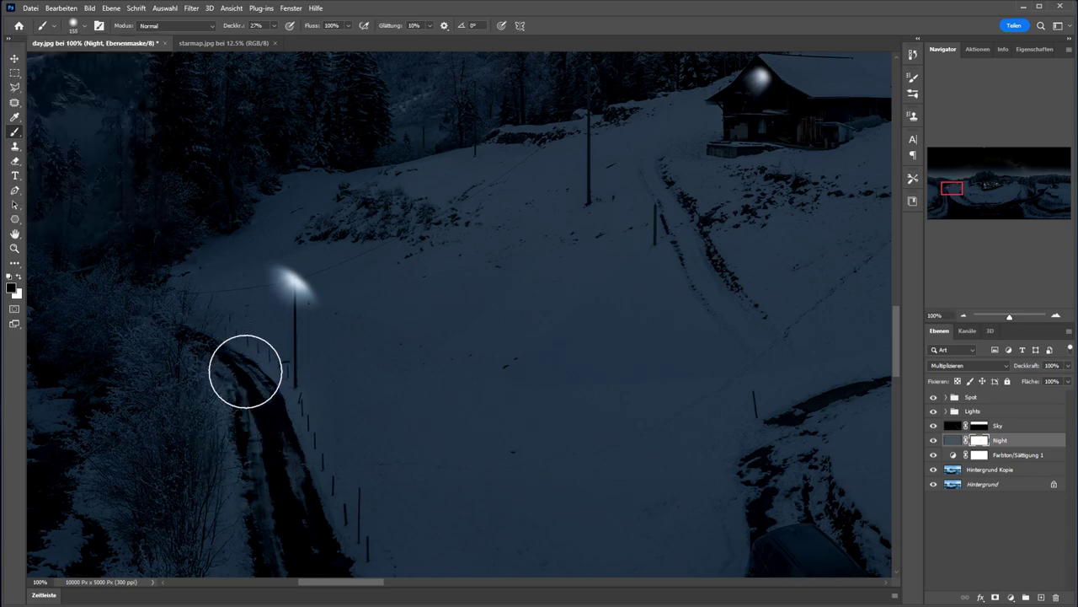
mouse_move(267, 441)
left_mouse_down()
mouse_move(269, 419)
mouse_move(236, 376)
mouse_move(289, 443)
mouse_move(270, 456)
mouse_move(239, 400)
left_mouse_up()
mouse_move(789, 137)
left_mouse_down()
mouse_move(749, 102)
mouse_move(767, 130)
mouse_move(764, 118)
mouse_move(747, 136)
mouse_move(769, 115)
mouse_move(765, 132)
mouse_move(760, 113)
mouse_move(748, 131)
mouse_move(773, 125)
mouse_move(875, 223)
mouse_move(754, 158)
left_mouse_up()
left_click_drag(947, 190, 989, 190)
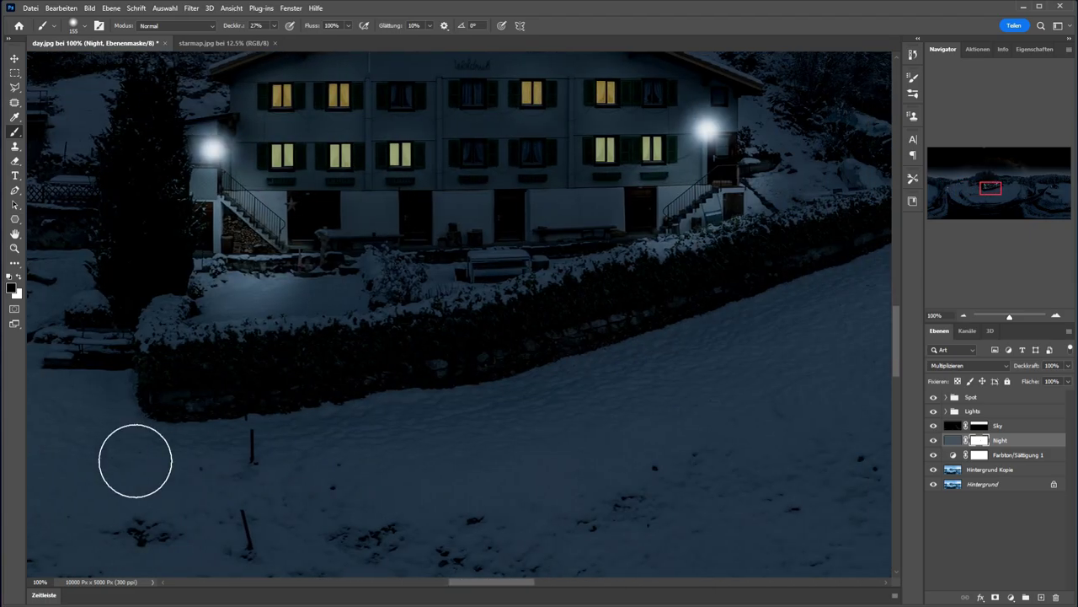
left_click(40, 581)
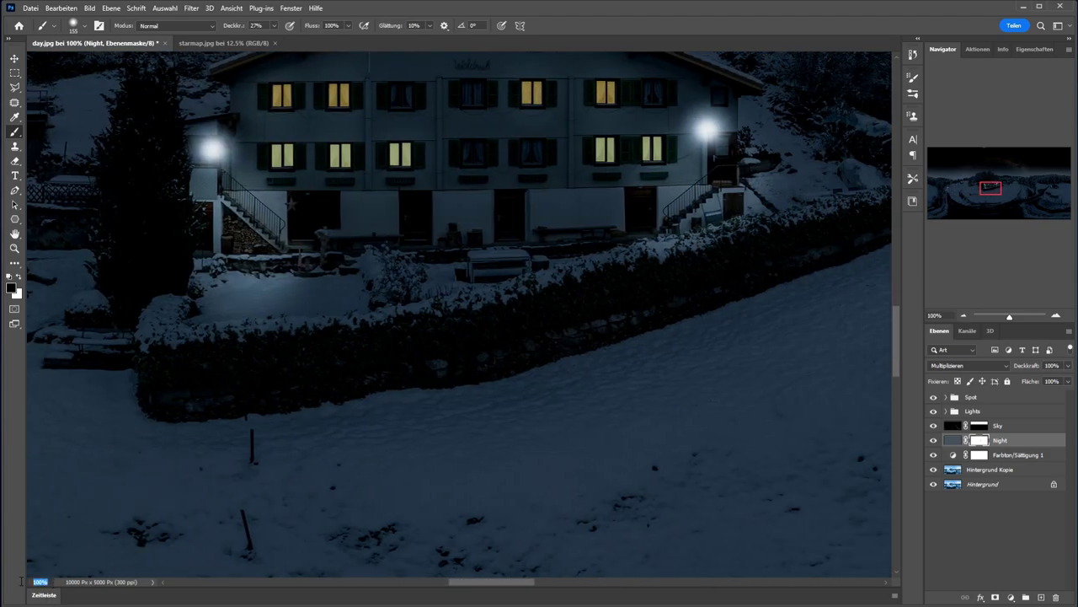
Zoom to 20% and pan across the full night panorama to review it
type("20")
key("Return")
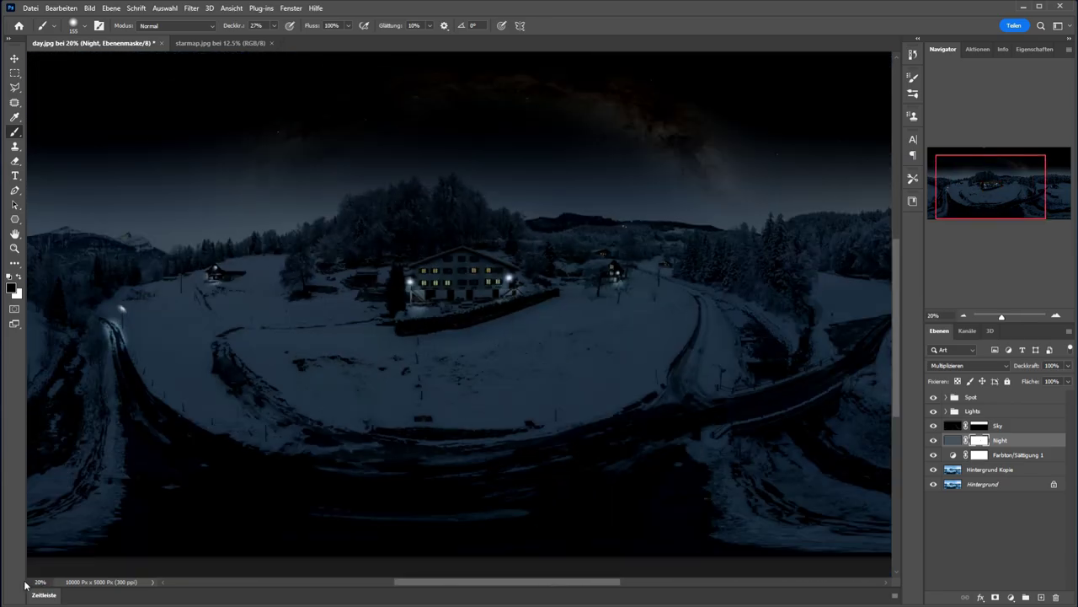
mouse_move(1001, 172)
left_mouse_down()
mouse_move(1012, 184)
mouse_move(992, 179)
left_mouse_up()
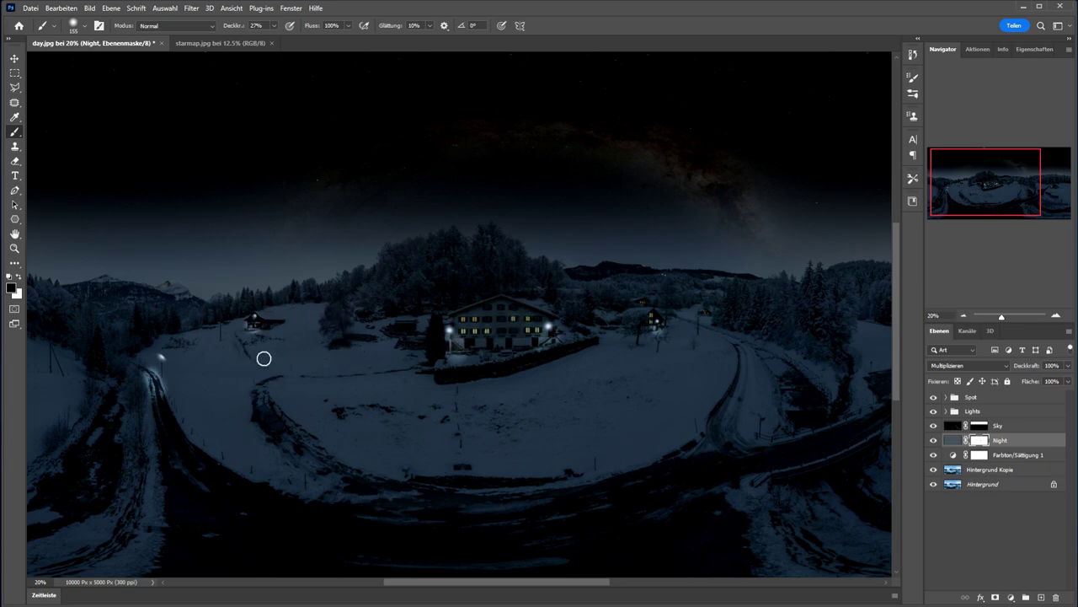
left_click_drag(990, 180, 1015, 180)
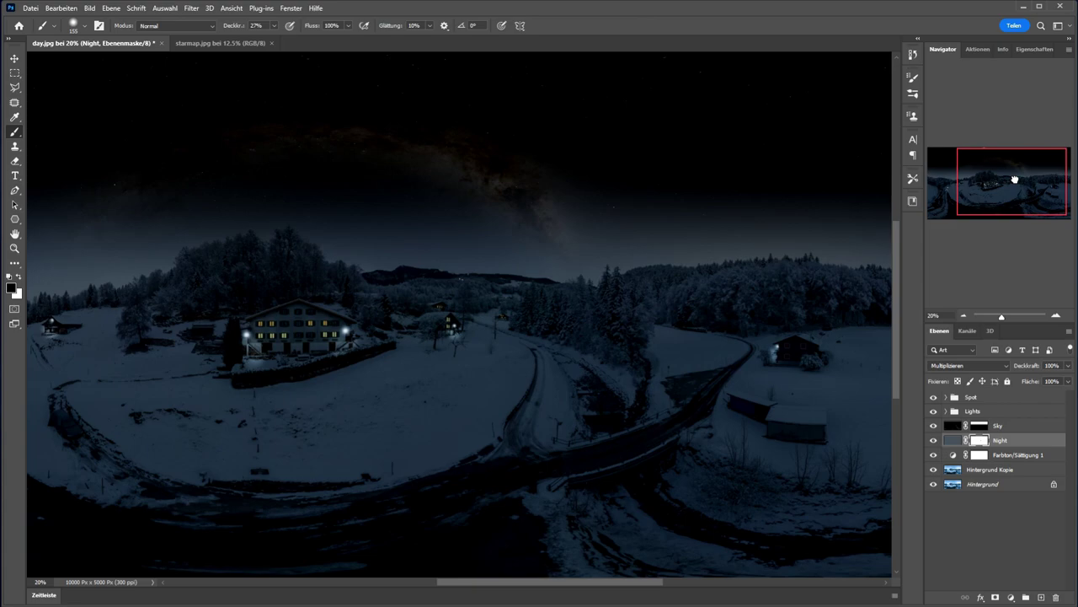
mouse_move(1015, 179)
left_mouse_down()
mouse_move(1005, 186)
mouse_move(1021, 182)
left_mouse_up()
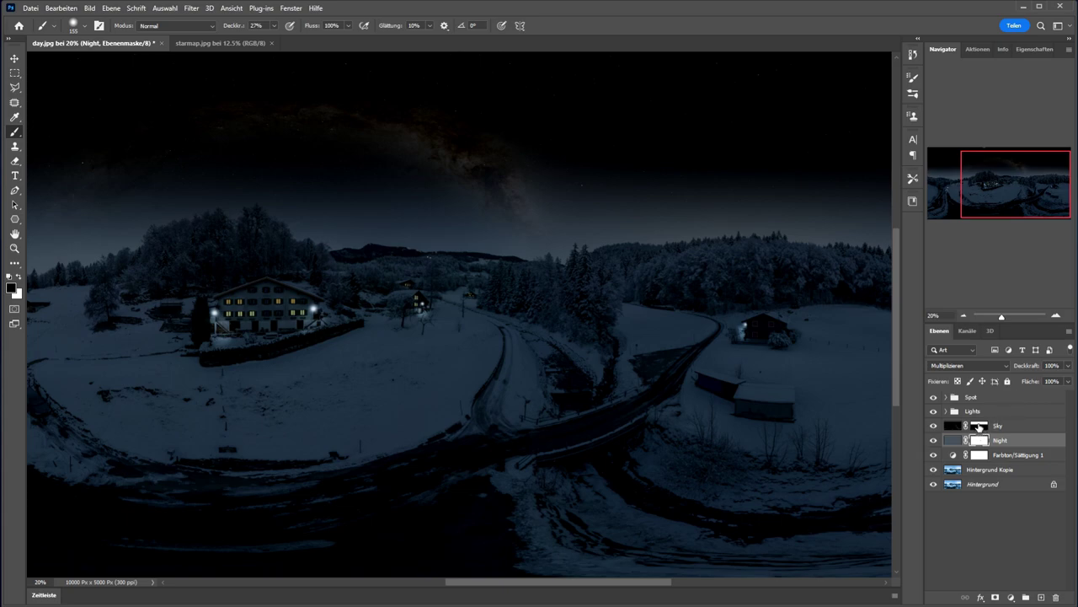
left_click(954, 427)
Target the Sky mask and inspect the sky, mountains, hut and houses at 50% zoom
left_click(977, 427)
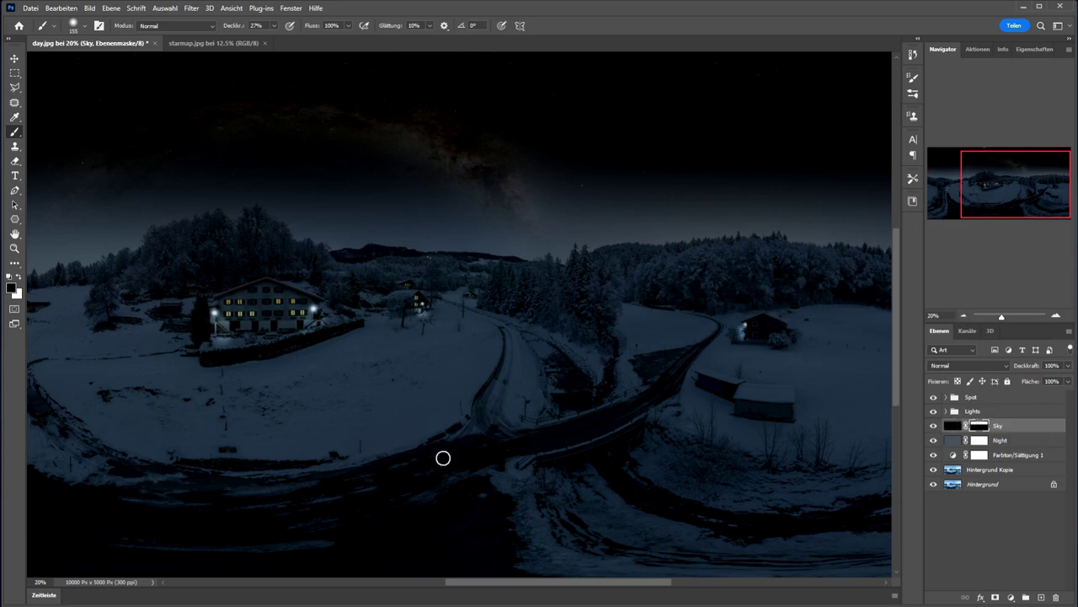
left_click_drag(47, 581, 18, 587)
type("50")
key("Return")
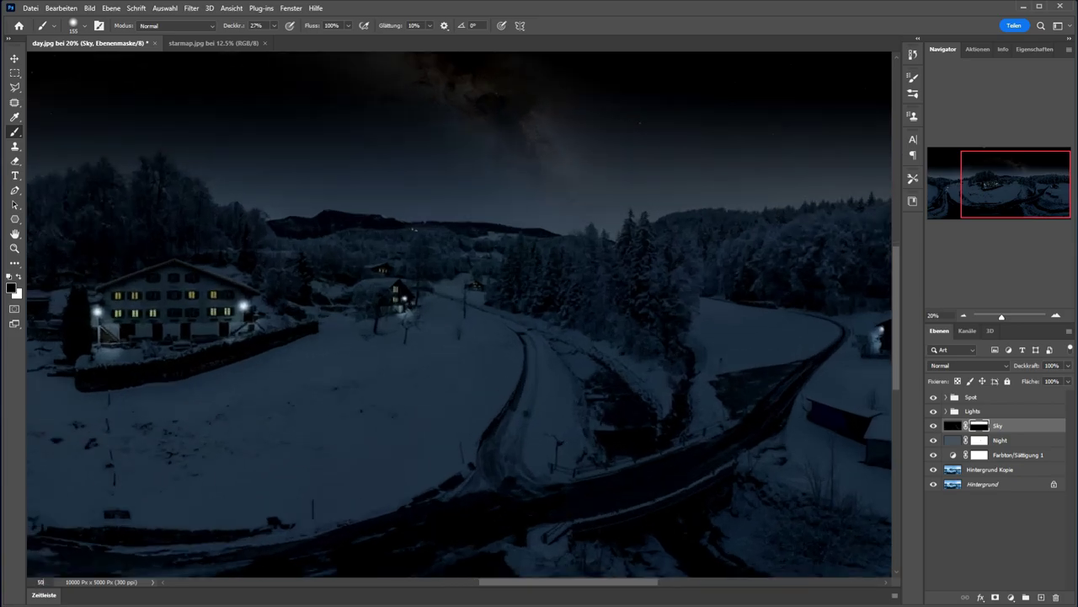
left_click_drag(1026, 176, 996, 166)
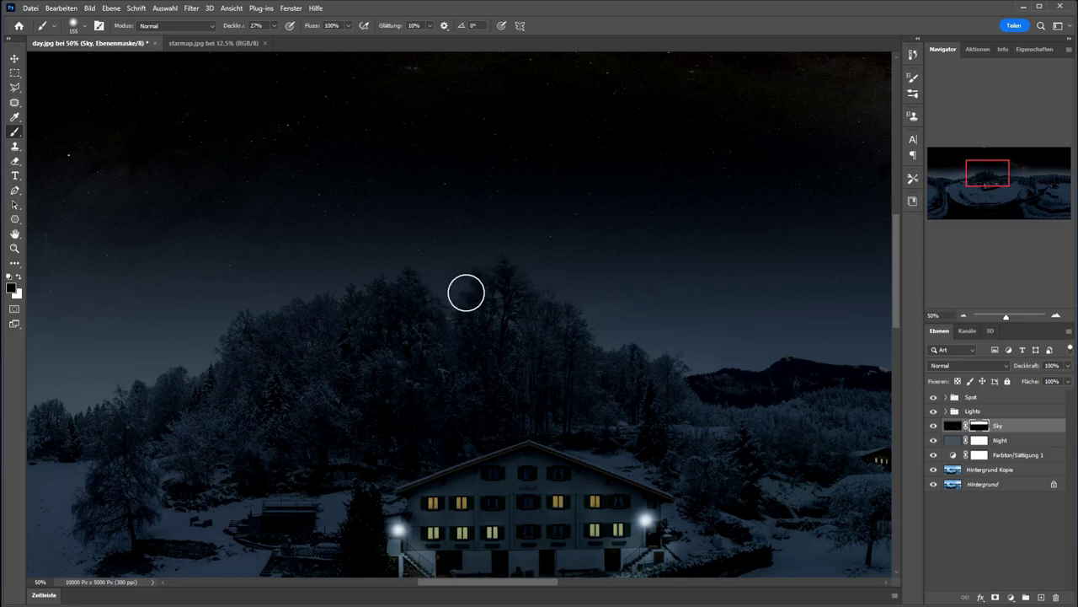
mouse_move(994, 172)
left_mouse_down()
mouse_move(939, 168)
mouse_move(986, 174)
left_mouse_up()
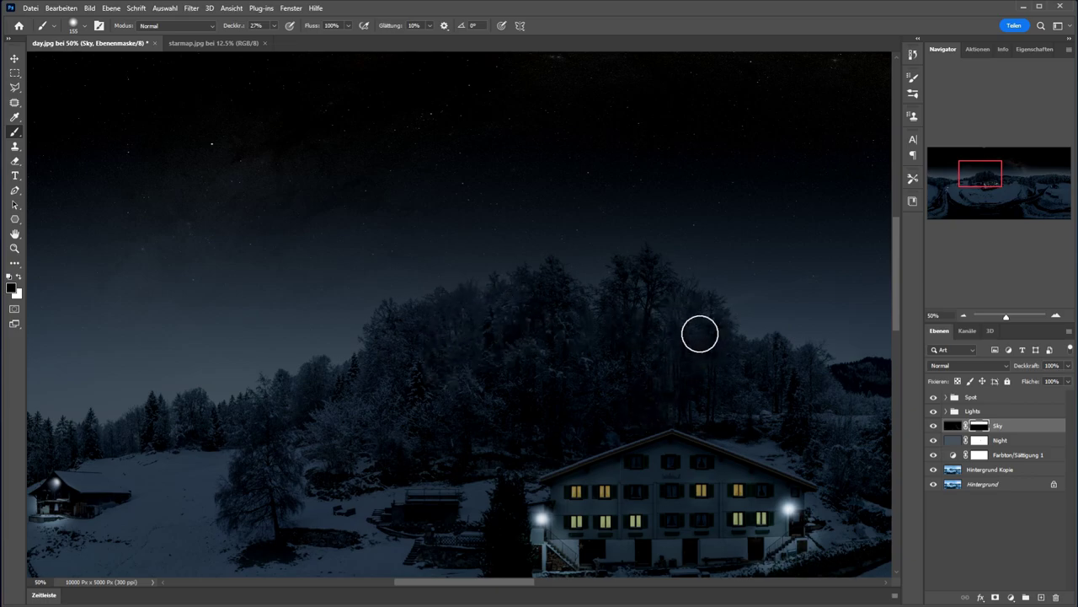
mouse_move(998, 177)
left_mouse_down()
mouse_move(1019, 177)
mouse_move(1003, 178)
left_mouse_up()
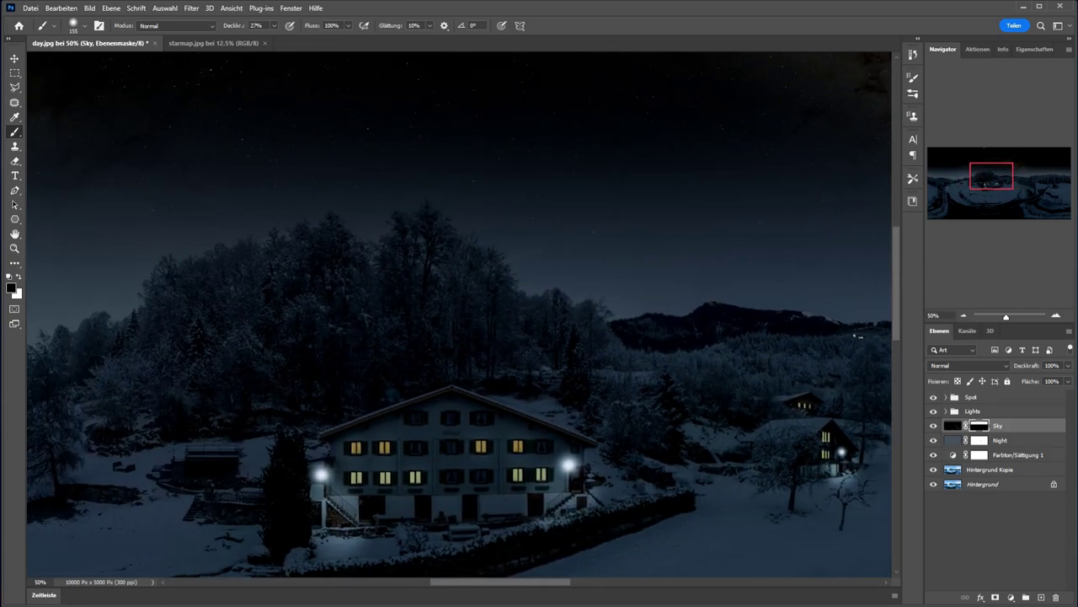
Zoom back out to 20% to see the whole panorama
left_click(40, 582)
type("20")
key("Return")
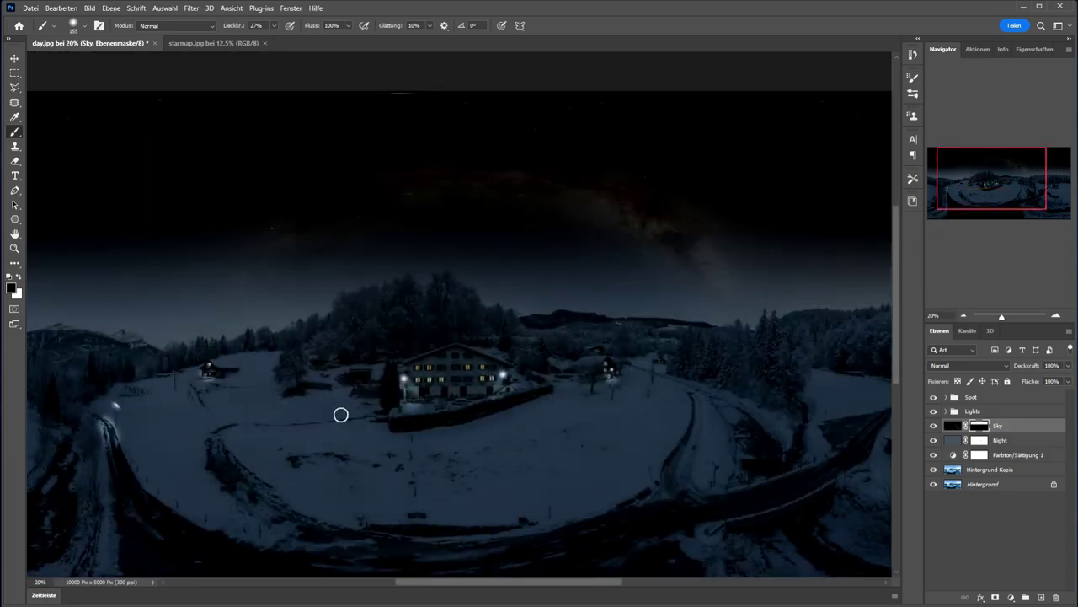
left_click_drag(969, 192, 987, 199)
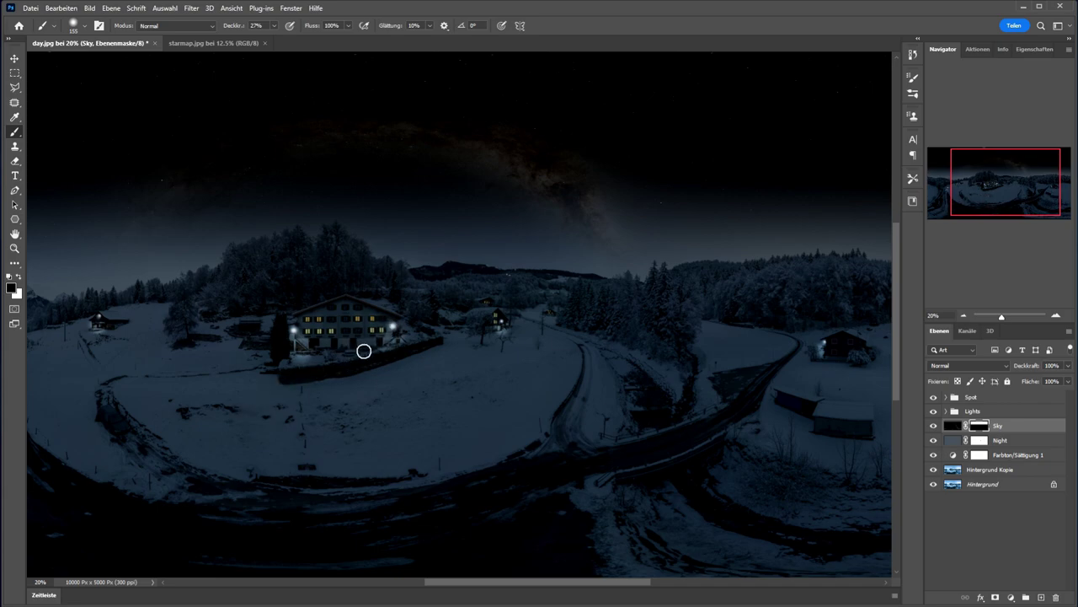
Toggle the Lights group off and on to compare, then expand it
left_click(933, 411)
left_click(934, 412)
left_click(953, 412)
left_click(946, 412)
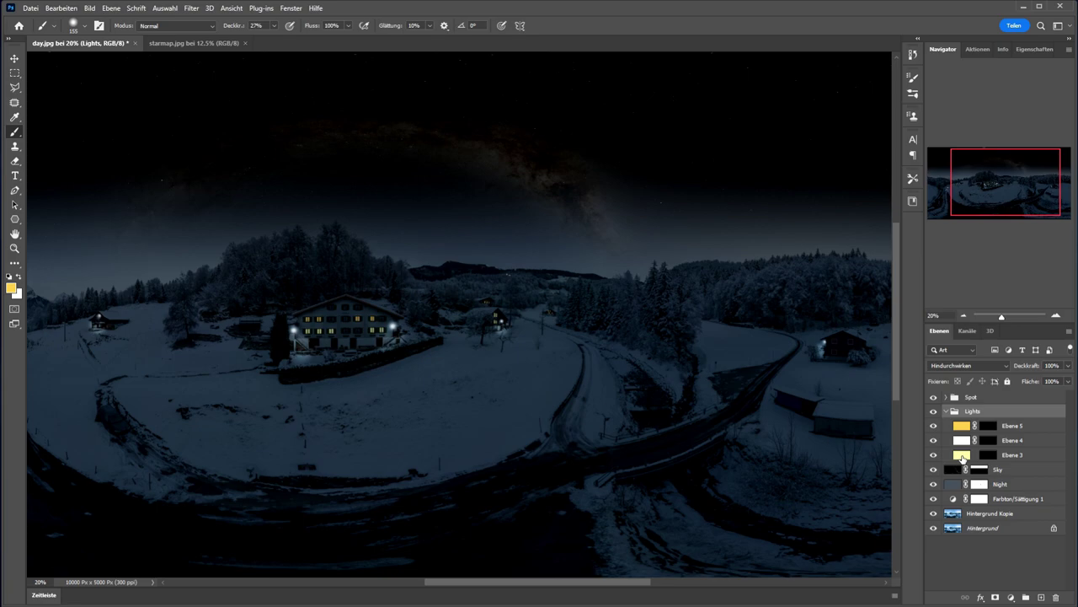
Collapse Lights and browse the Spot group's five Lensflare glow layers, then collapse Spot
left_click(946, 412)
left_click(946, 396)
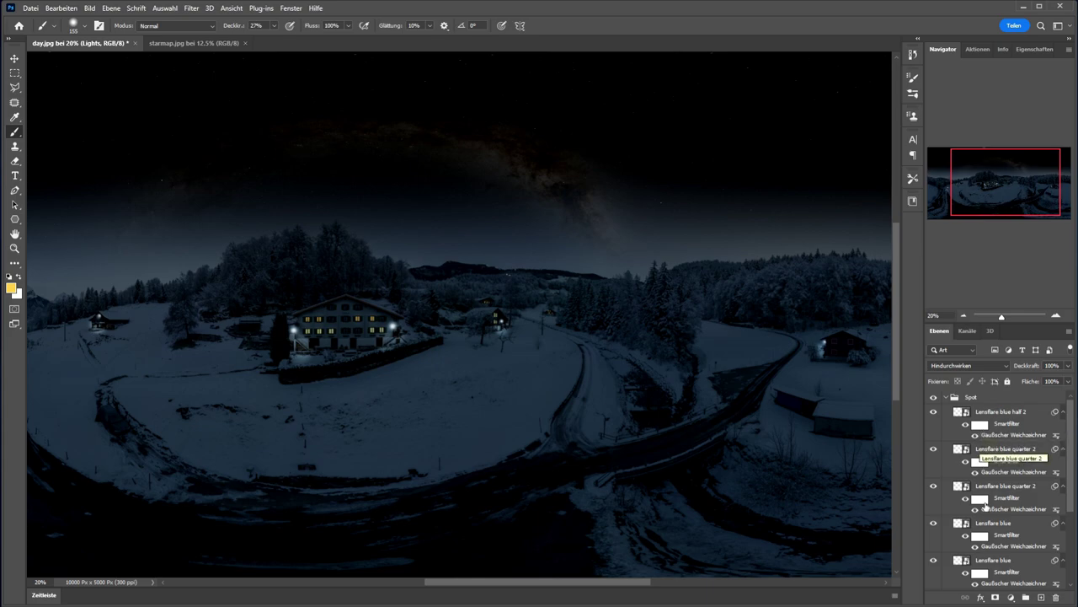
scroll(984, 522, "down", 3)
scroll(984, 527, "up", 3)
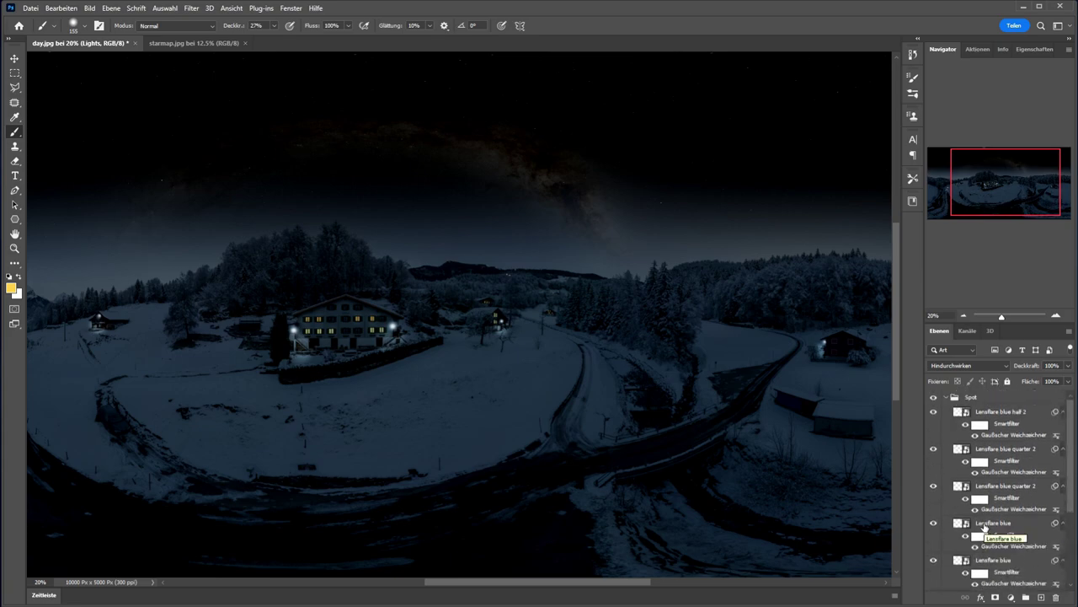
left_click(947, 397)
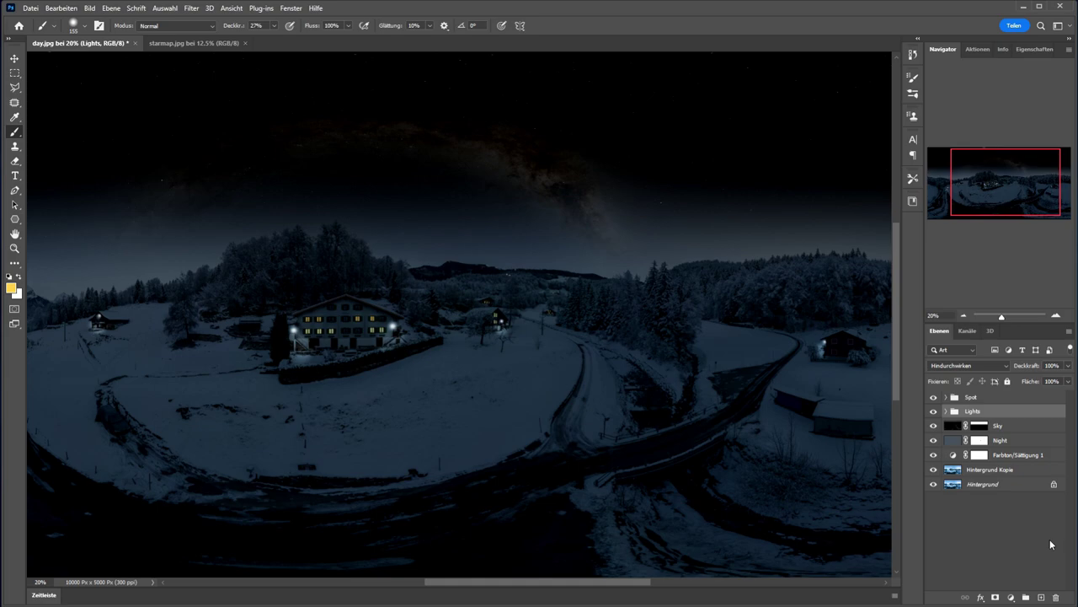
Reduce visible layers to one via Sichtbare auf eine Ebene reduzieren, then zoom to 10%
right_click(996, 470)
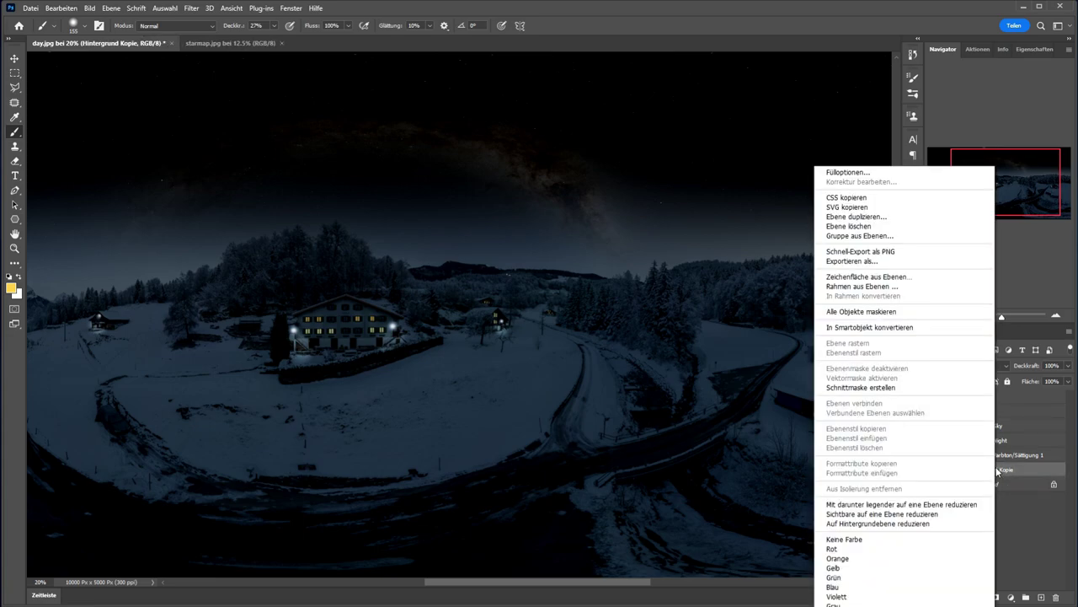
left_click(962, 514)
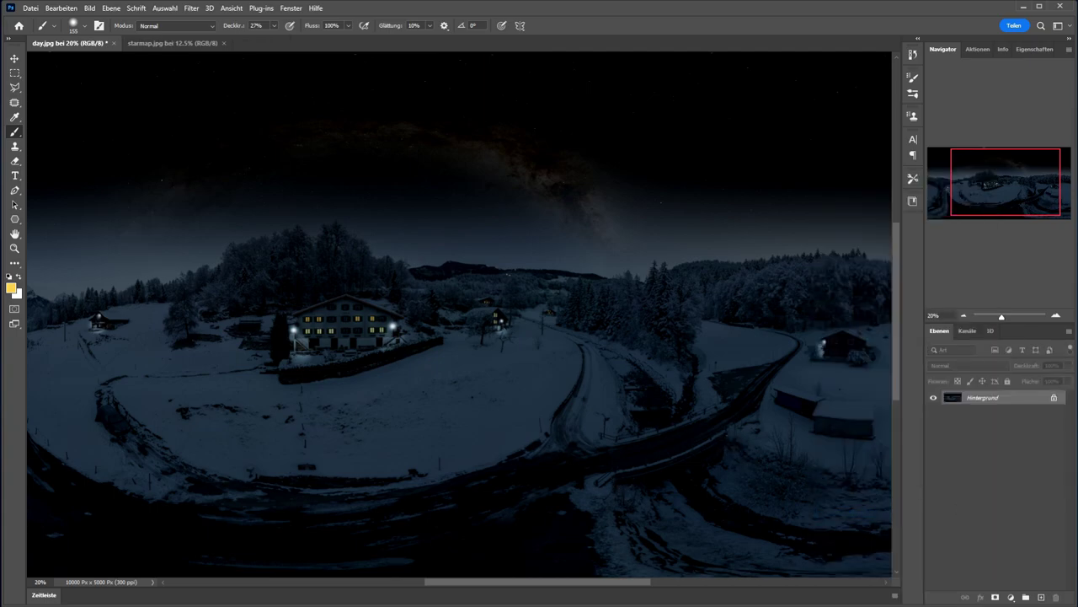
left_click(40, 581)
type("10")
key("Return")
left_click(90, 9)
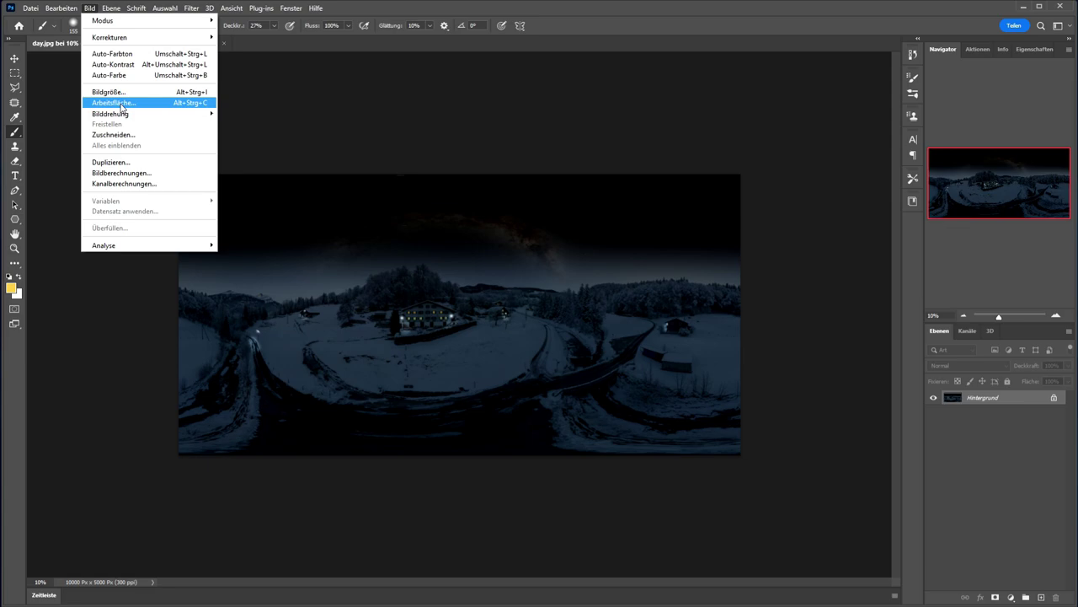
Set the Arbeitsfläche width to 150 Prozent, anchored left-middle, and confirm
left_click(121, 105)
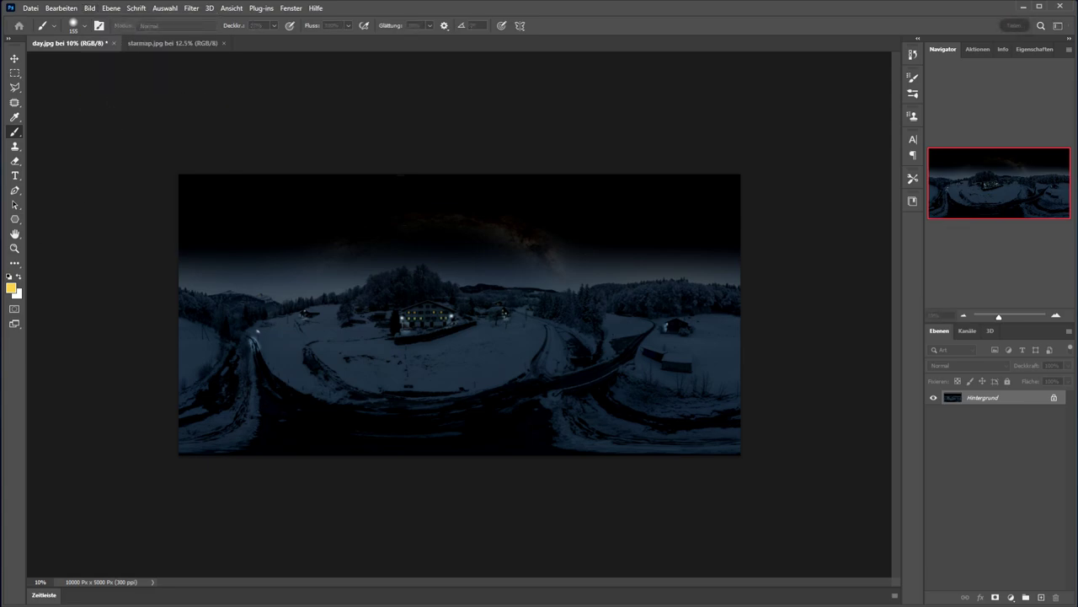
left_click_drag(715, 217, 537, 249)
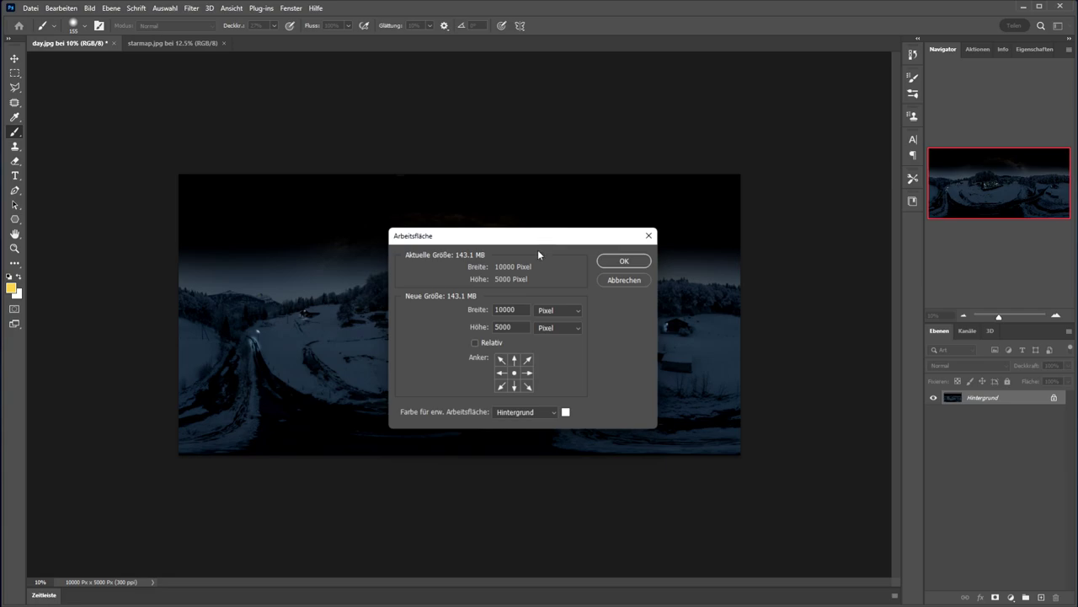
left_click(540, 311)
left_click(548, 310)
double_click(516, 309)
type("150")
left_click(501, 373)
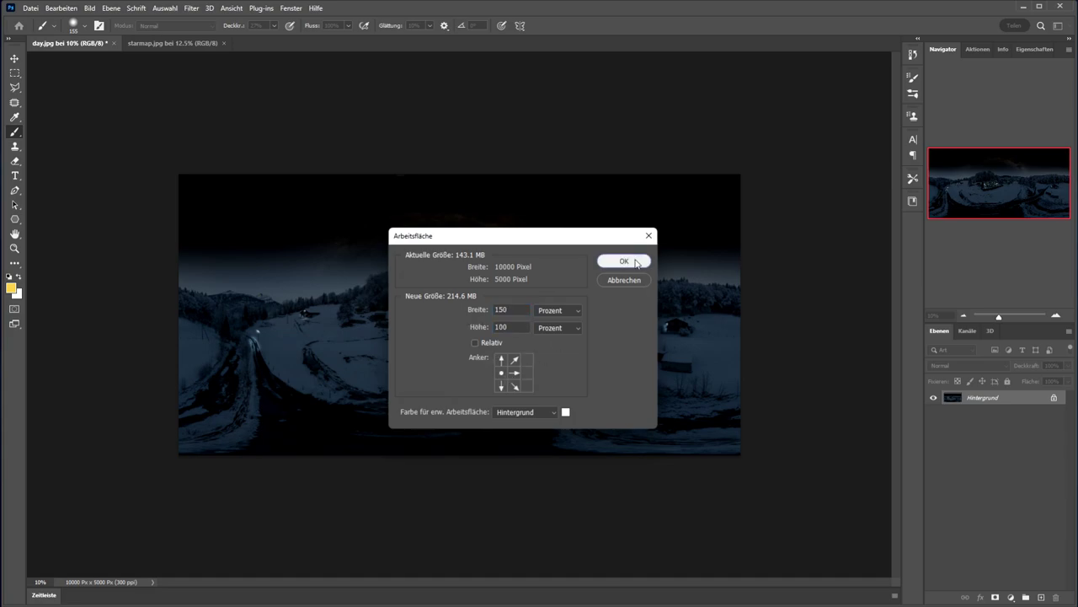
left_click(623, 261)
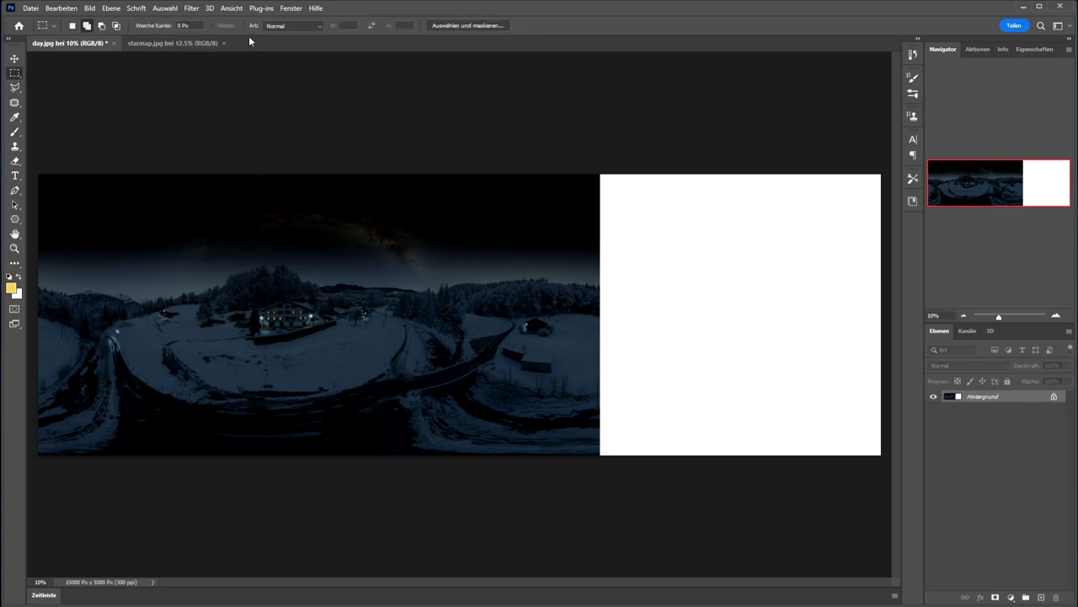
Draw a fixed-aspect-ratio square marquee from the image's top-left corner
left_click(313, 26)
left_click(296, 41)
double_click(346, 26)
left_click_drag(34, 168, 428, 553)
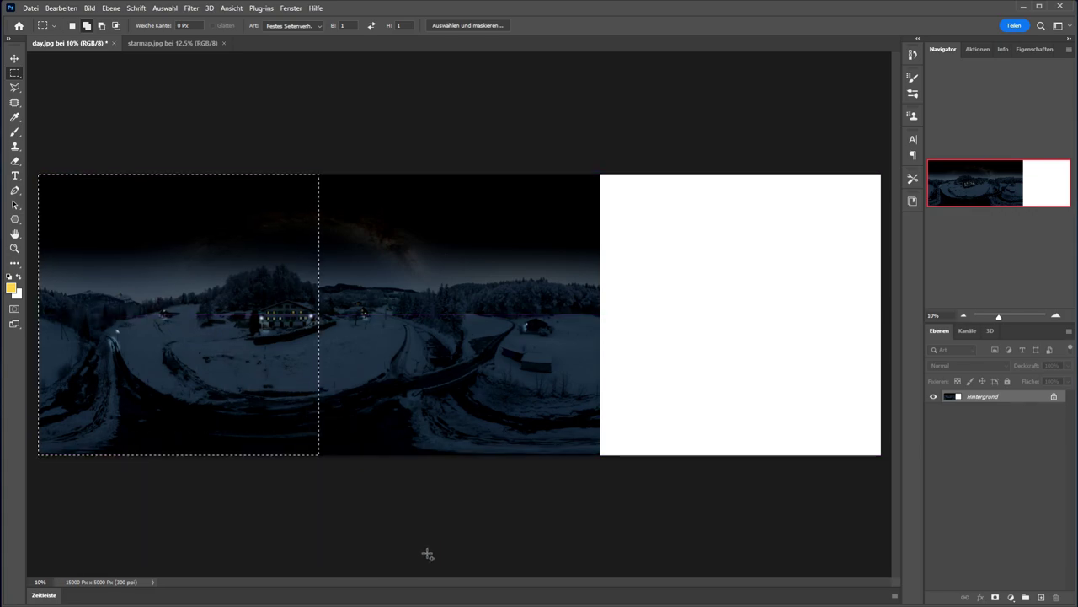
Copy the selection to a new layer and move it into the empty right area
key("ctrl+j")
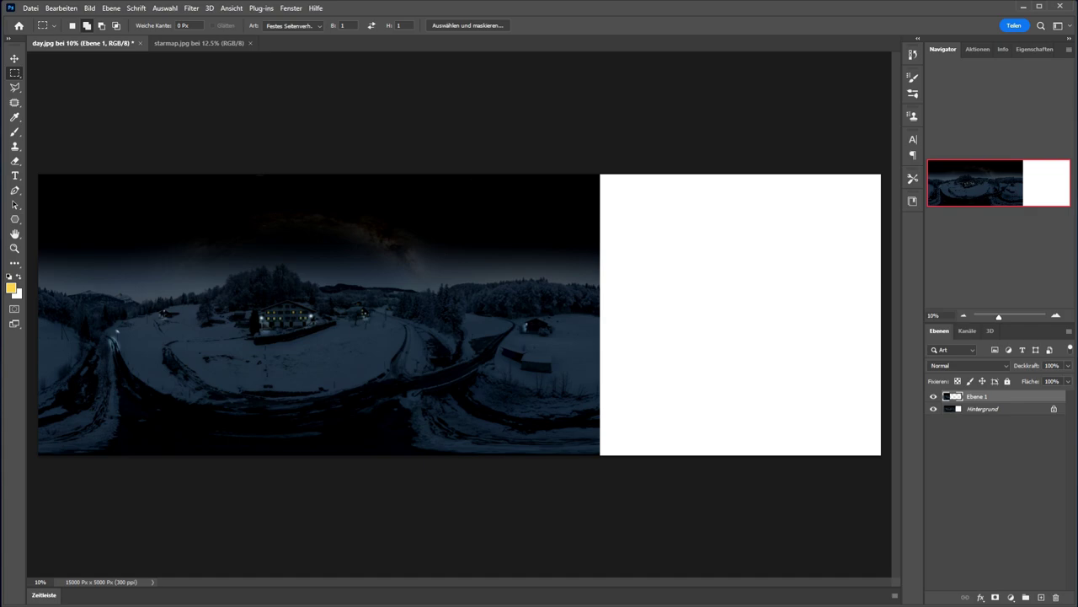
left_click(15, 59)
left_click_drag(233, 250, 785, 264)
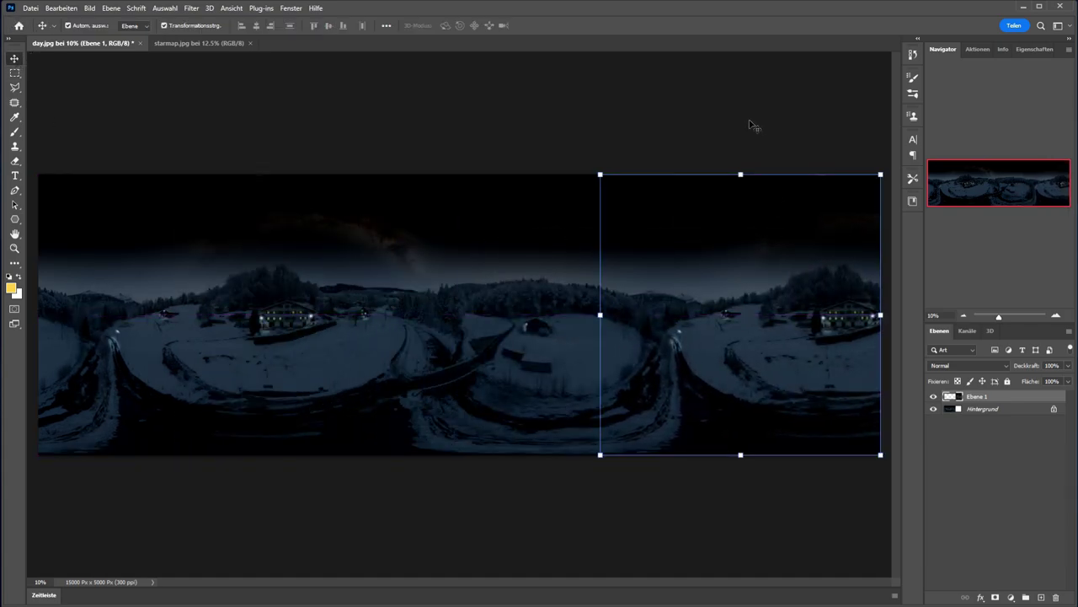
left_click(748, 124)
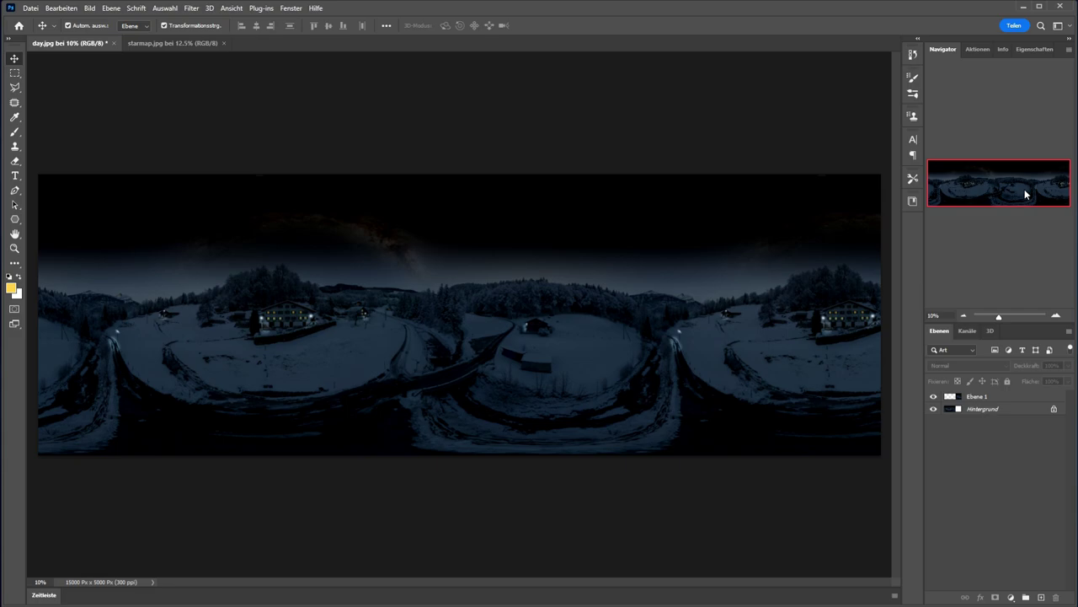
right_click(1027, 415)
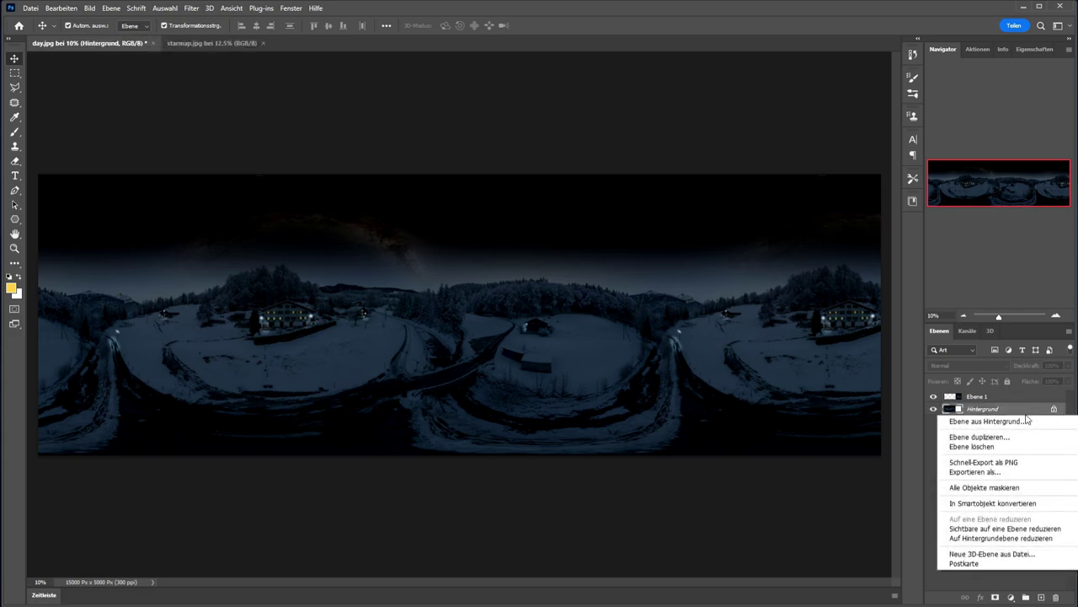
Merge visible layers into Hintergrund and inspect the night sky and mountains at 50%
left_click(1003, 529)
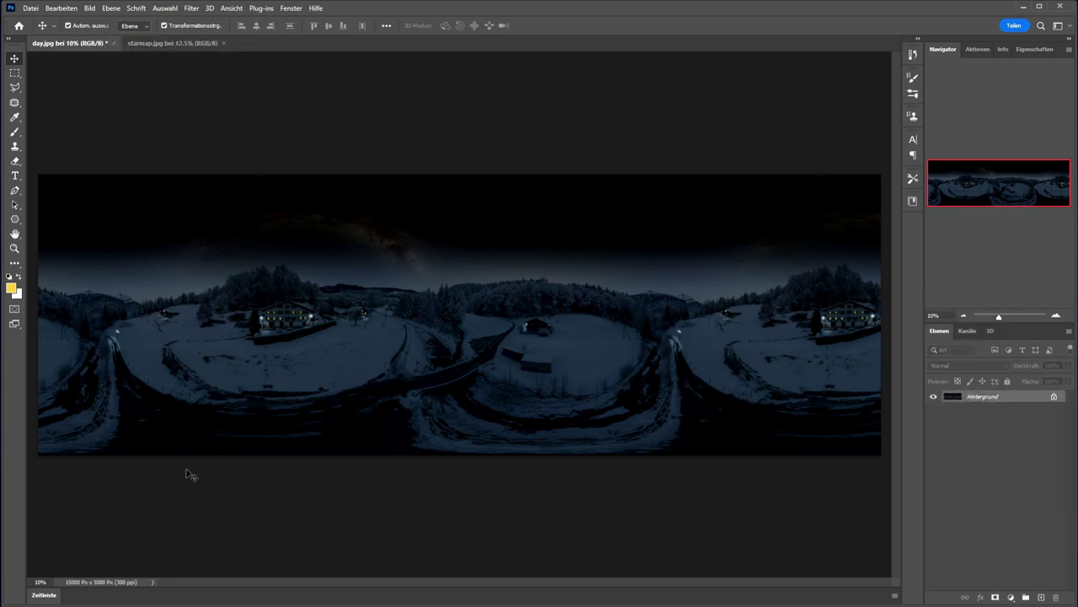
left_click_drag(53, 580, 17, 585)
type("50")
key("Return")
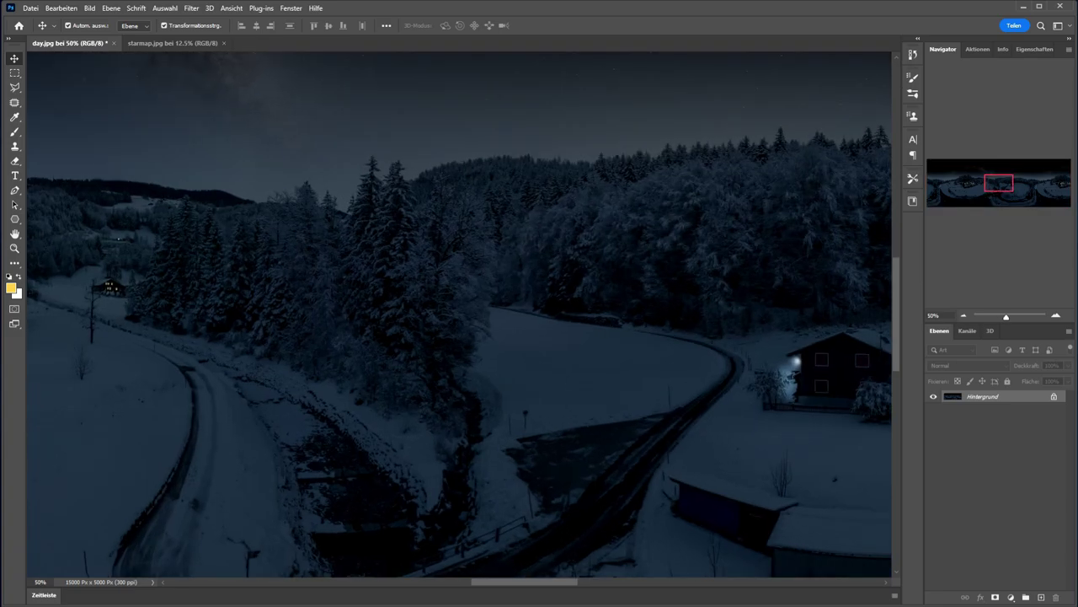
left_click_drag(1000, 182, 1032, 177)
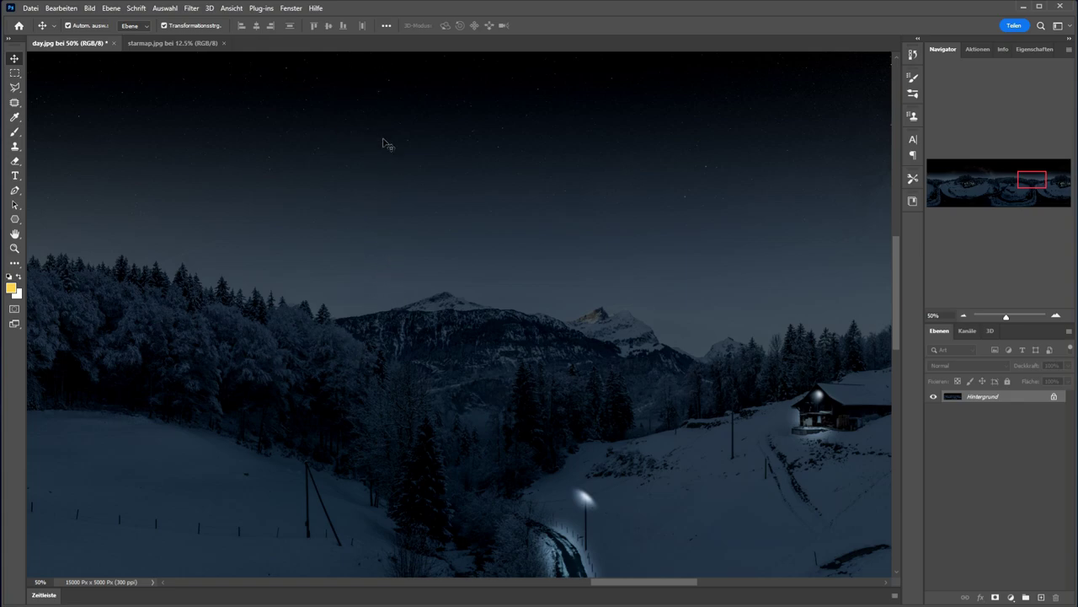
left_click_drag(1034, 178, 1000, 179)
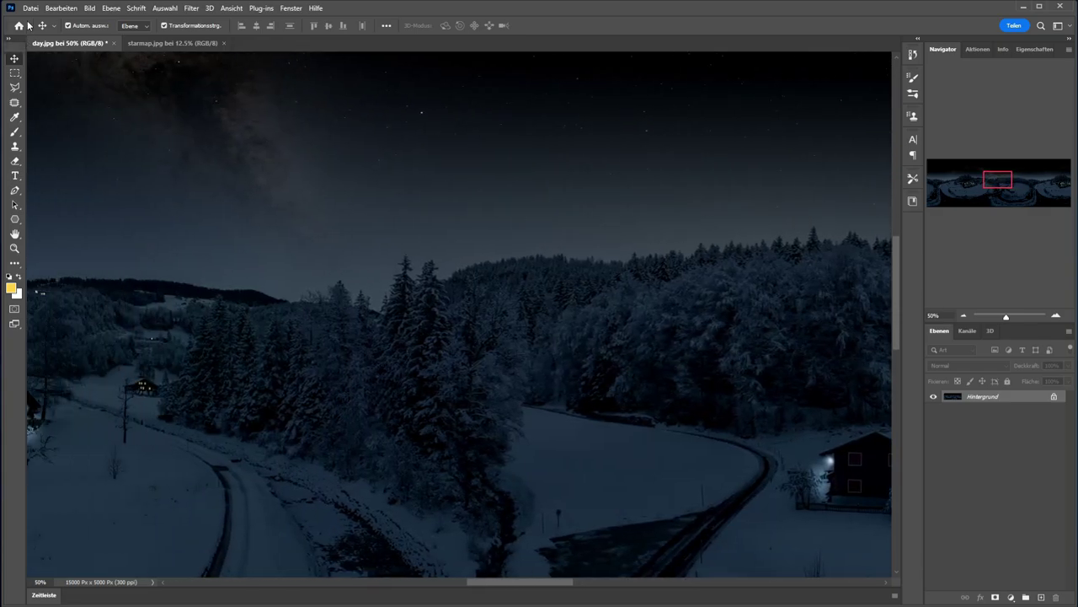
left_click(61, 8)
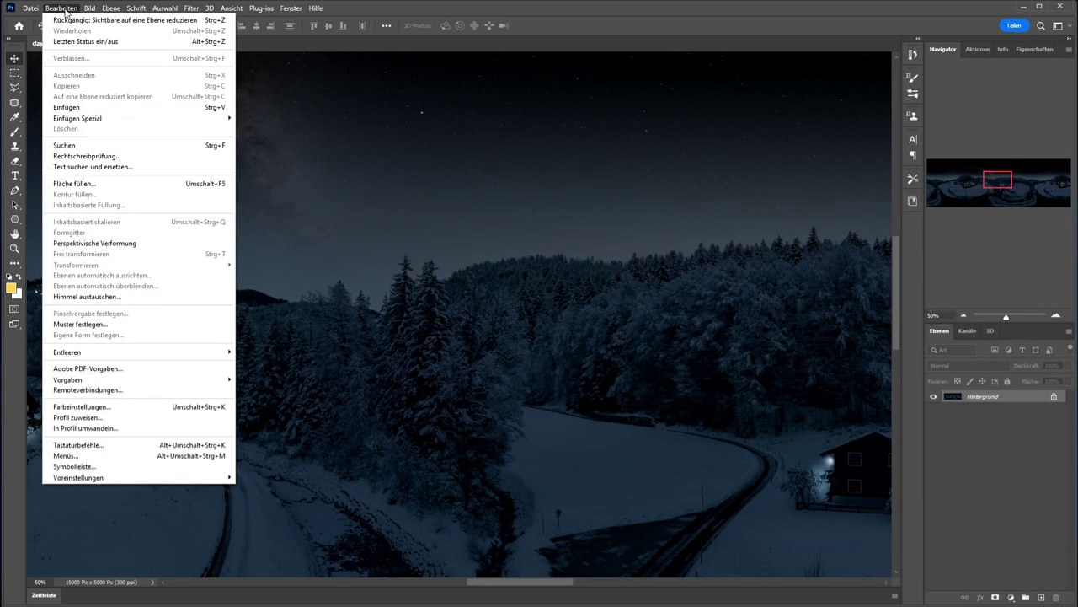
Undo the merge with Letzten Status ein/aus, then view the left side at 20%
left_click(68, 42)
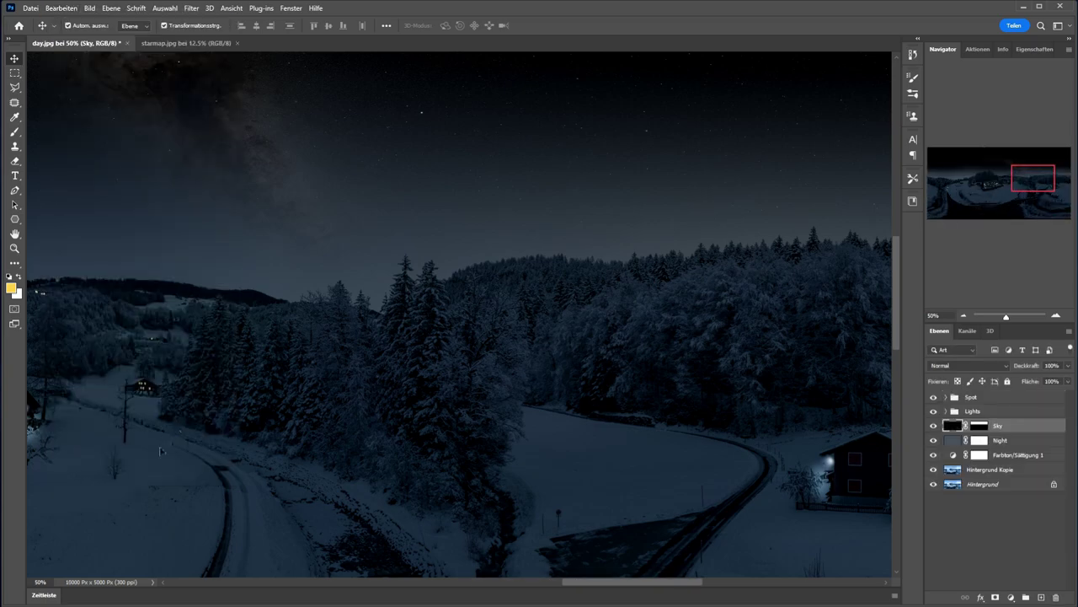
left_click(40, 581)
type("20")
key("Return")
left_click_drag(1001, 206, 973, 208)
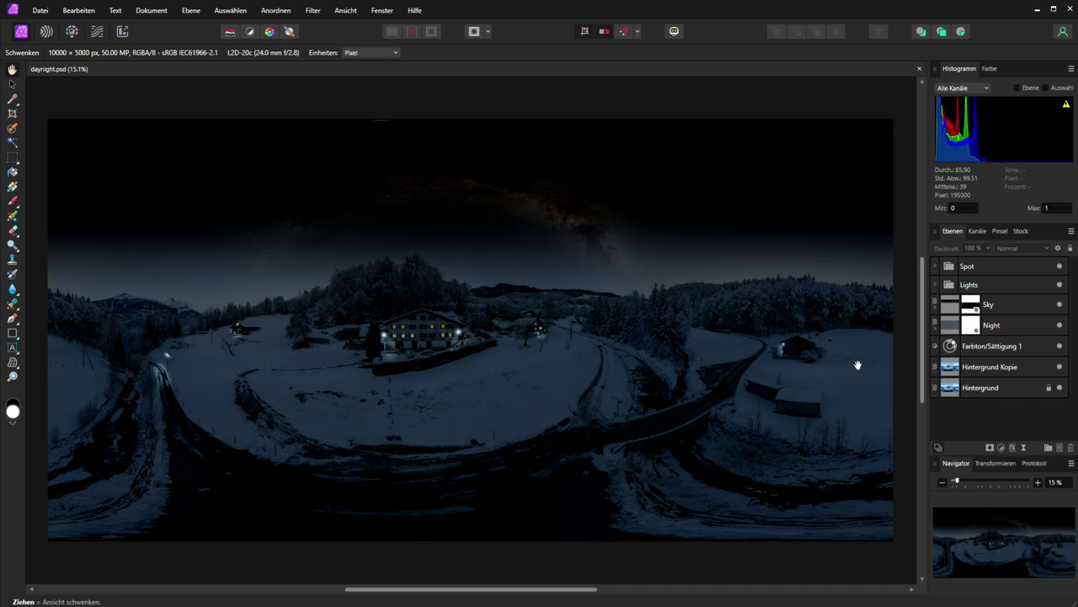
Check the Spot and Lights groups, then flatten the image from the Hintergrund layer
left_click(935, 266)
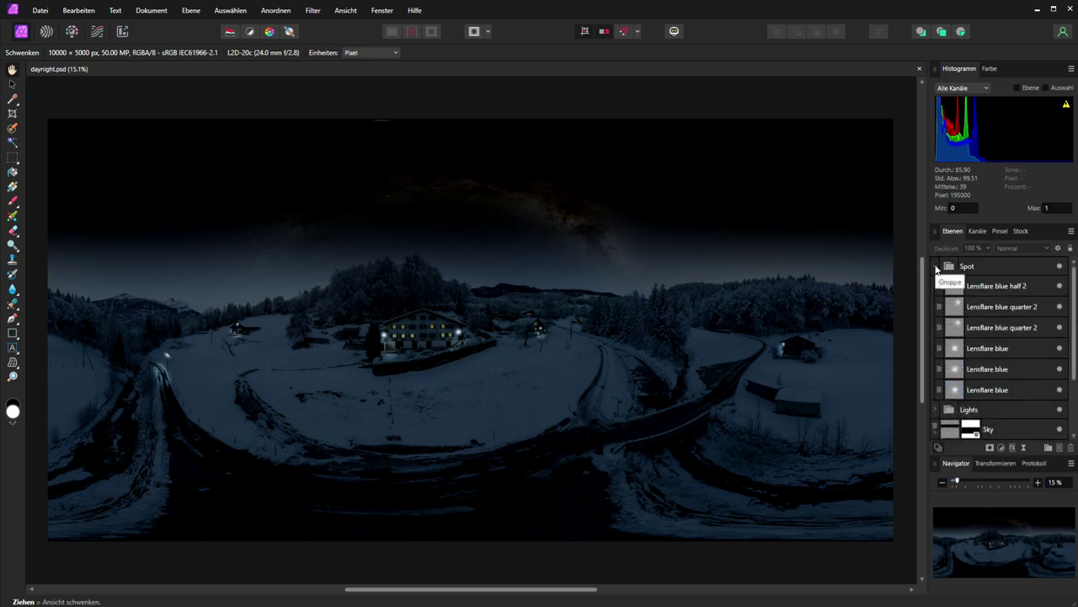
left_click(935, 267)
left_click(935, 286)
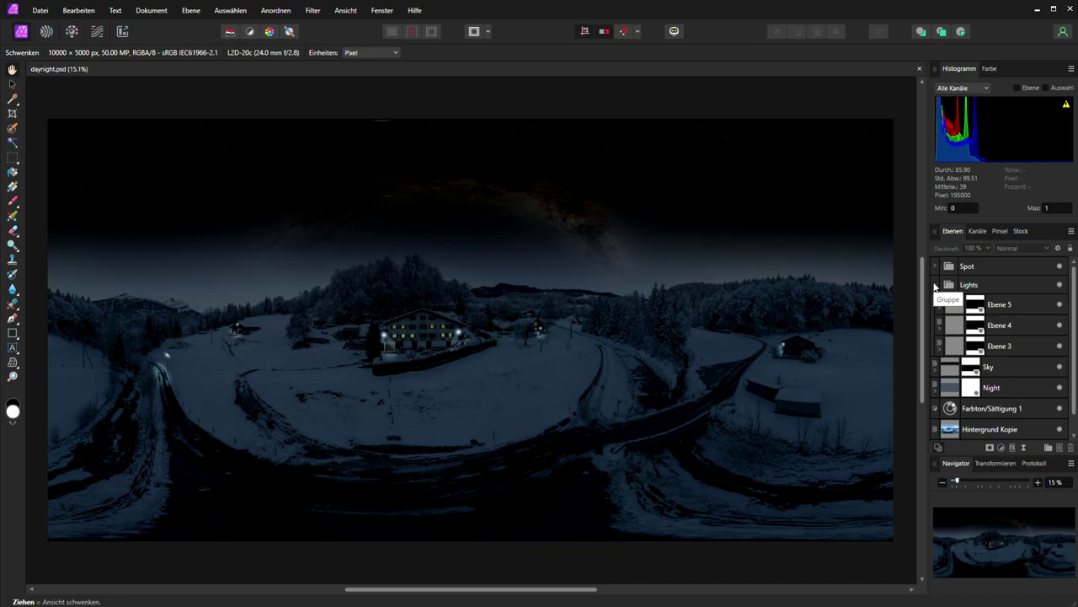
left_click(935, 286)
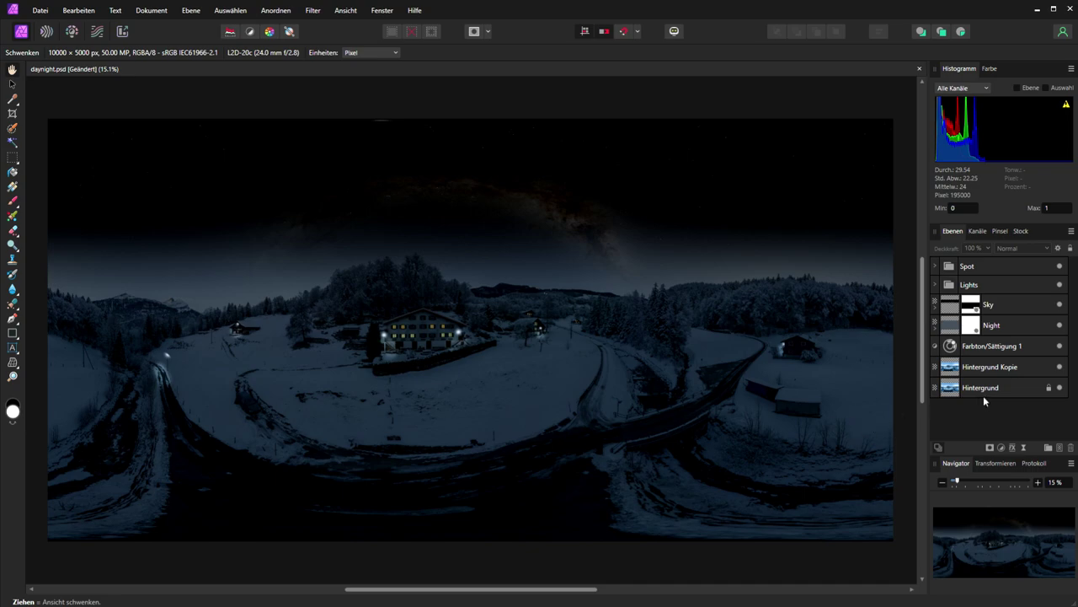
left_click(1027, 389)
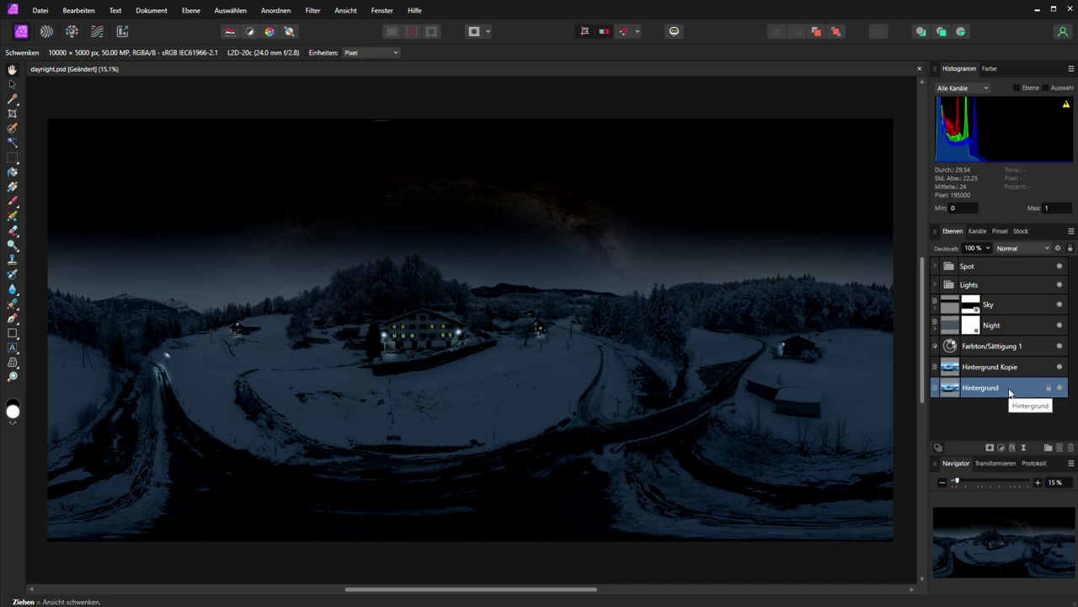
key("ctrl+shift+alt+f")
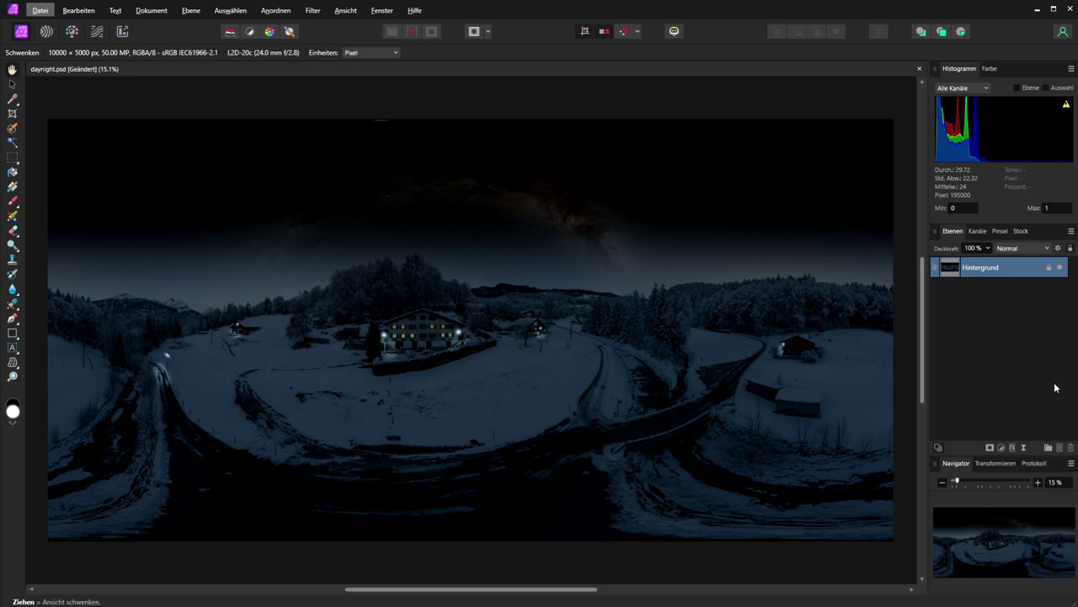
Apply Ebene > Live-Projektion > Equirectangulare Projektion and rotate the view toward the sky
left_click(191, 10)
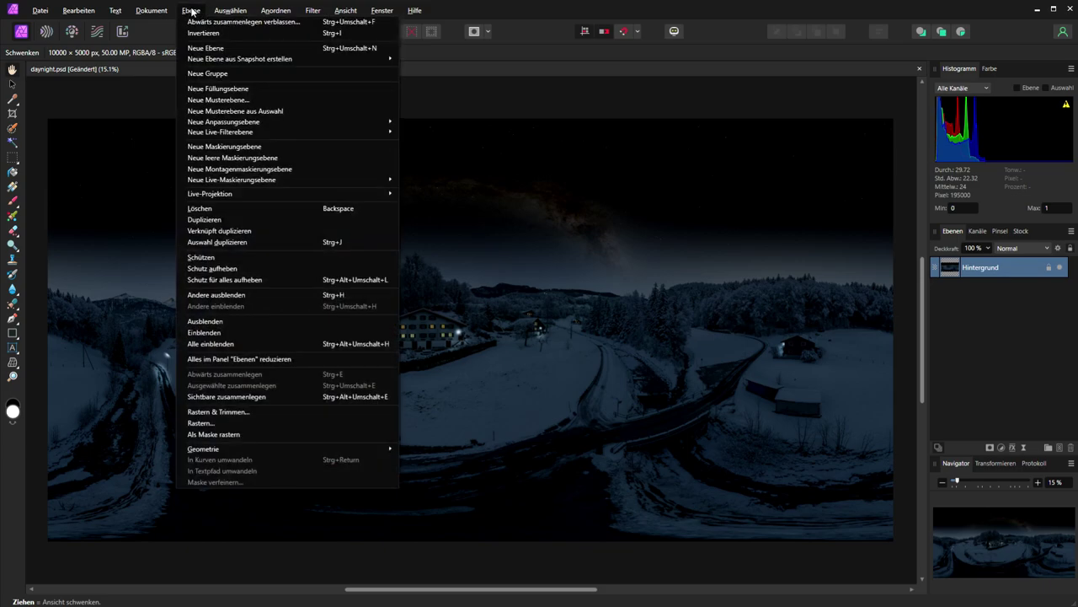
mouse_move(229, 194)
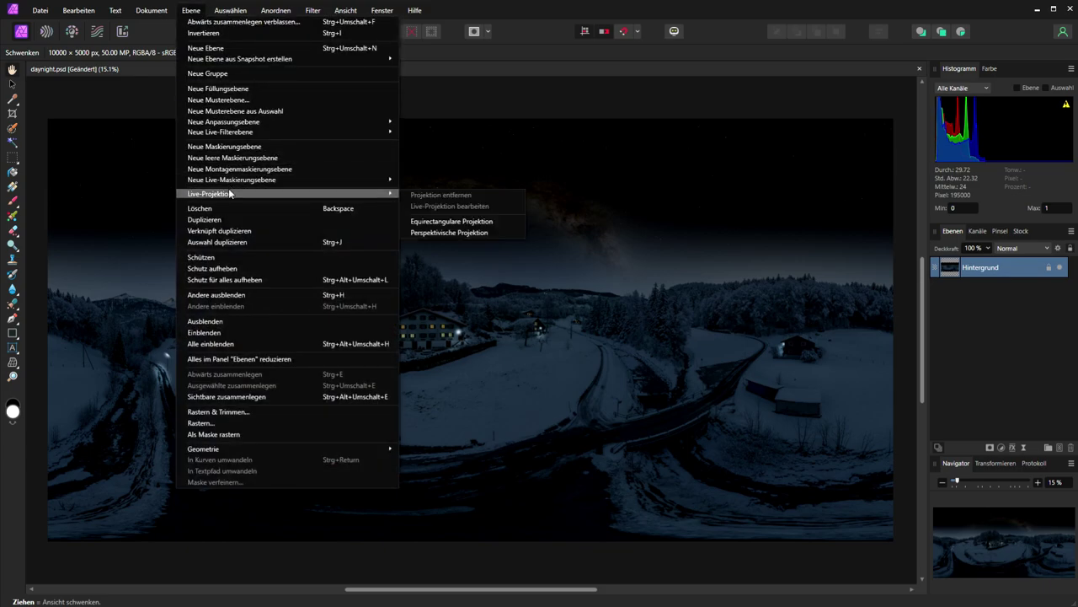
left_click(440, 226)
left_click_drag(387, 329, 321, 356)
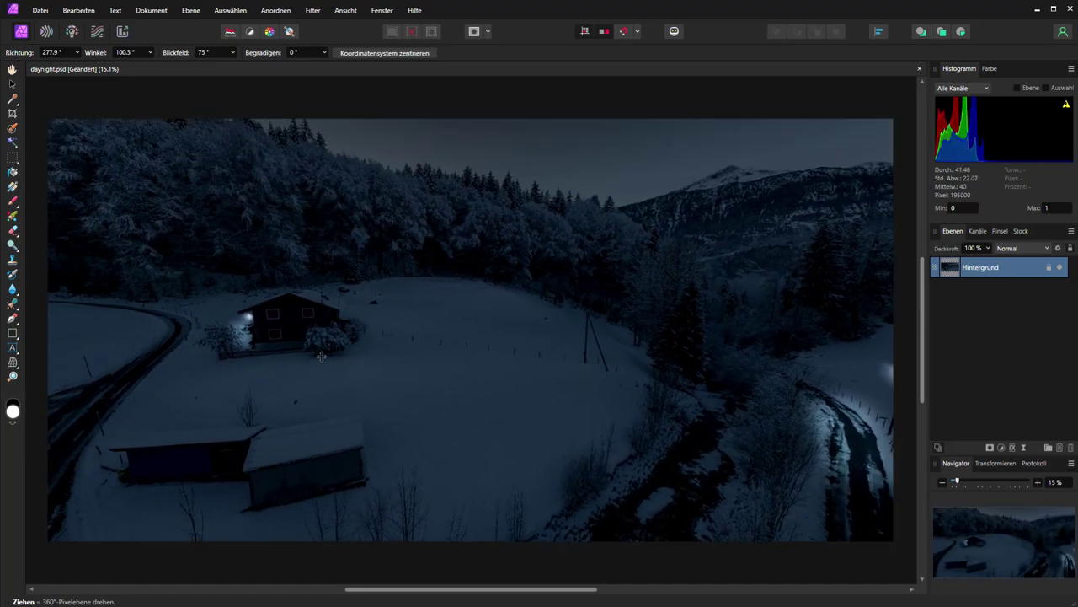
Set Blickfeld to 63° and rotate the 360° view past the lit chalets and valley
left_click_drag(321, 356, 701, 416)
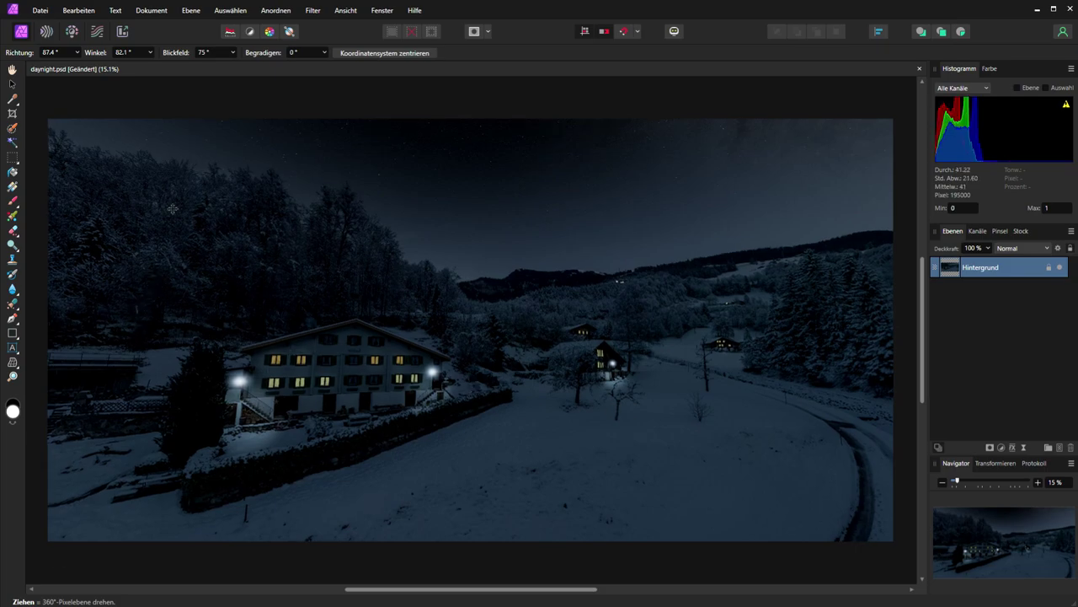
left_click(233, 53)
left_click_drag(236, 68, 220, 69)
left_click_drag(283, 337, 614, 404)
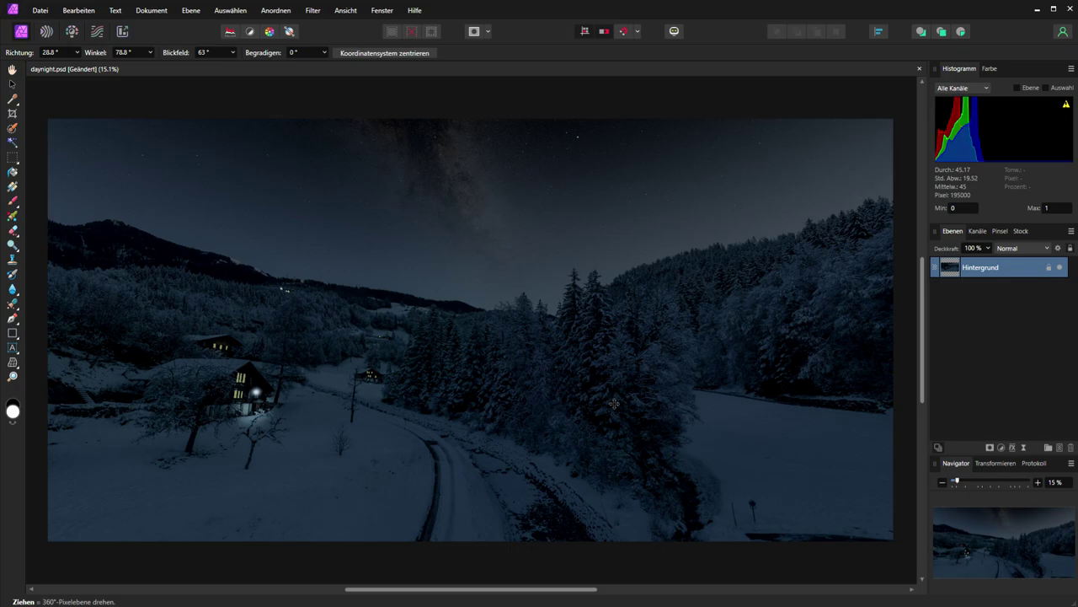
left_click_drag(614, 404, 349, 379)
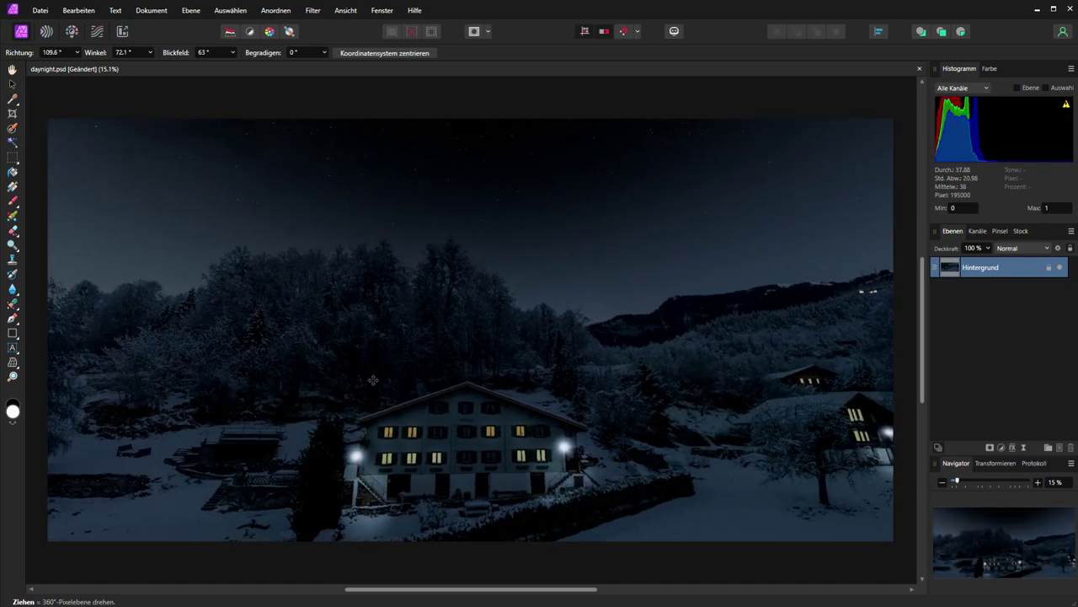
left_click_drag(374, 380, 160, 421)
left_click_drag(826, 405, 661, 424)
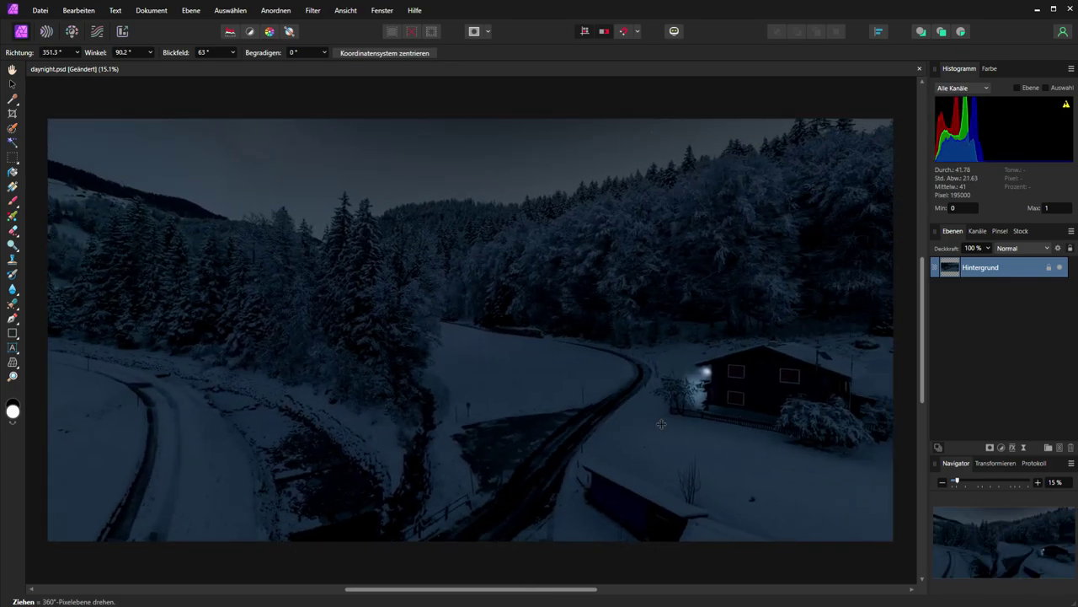